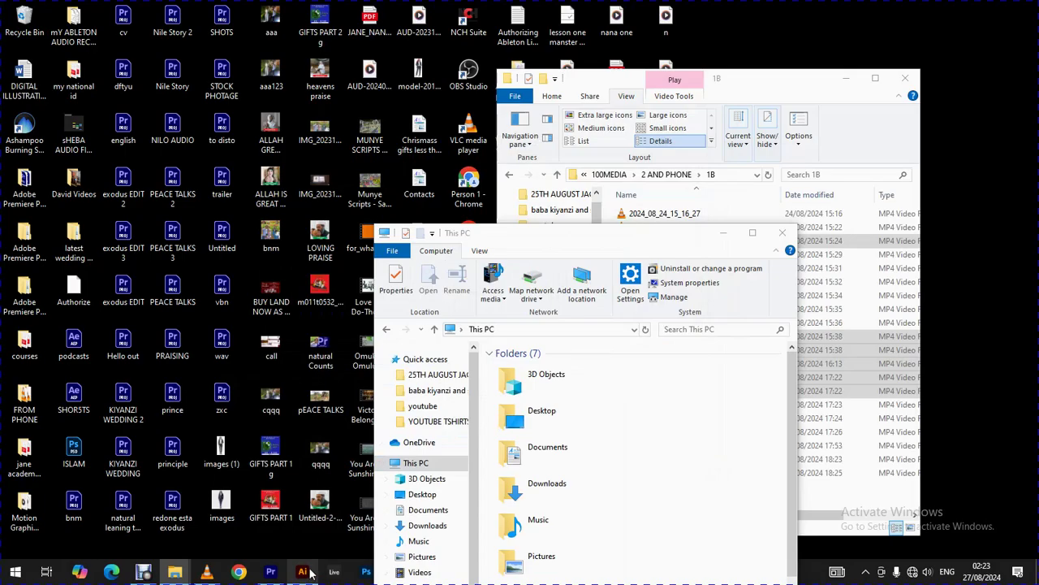
Look at the AFRICA HOME T-shirt text design in Illustrator, and return to the This PC window at full size
{"action": "left_click", "coordinate": [302, 572]}
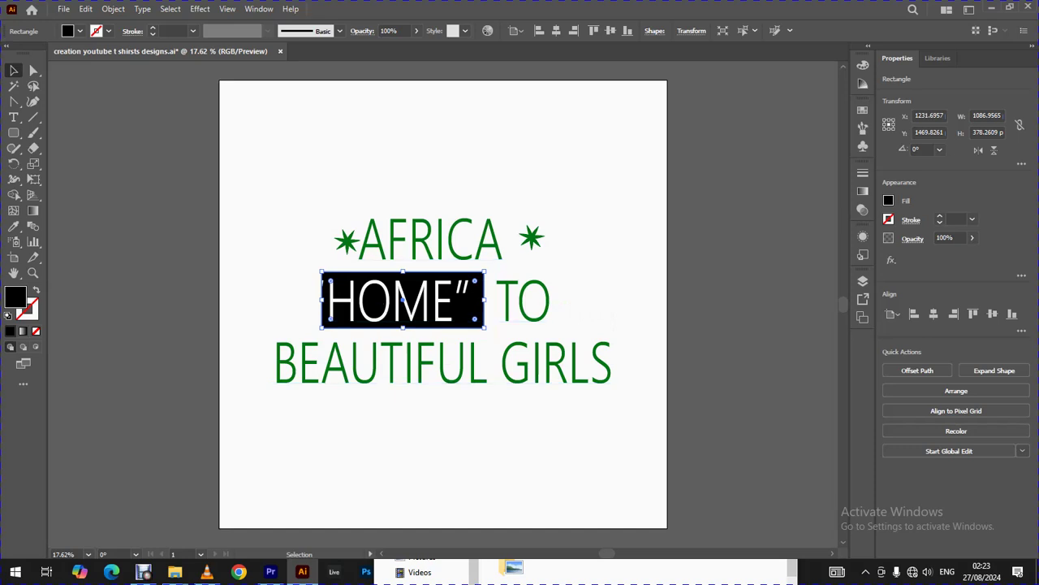
{"action": "left_click", "coordinate": [991, 7]}
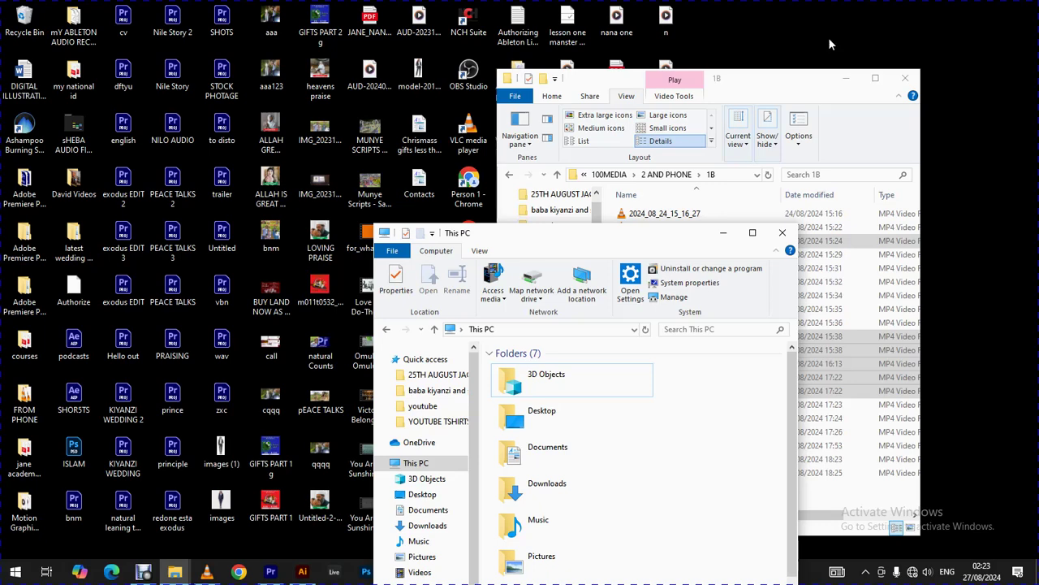
{"action": "left_click", "coordinate": [753, 233]}
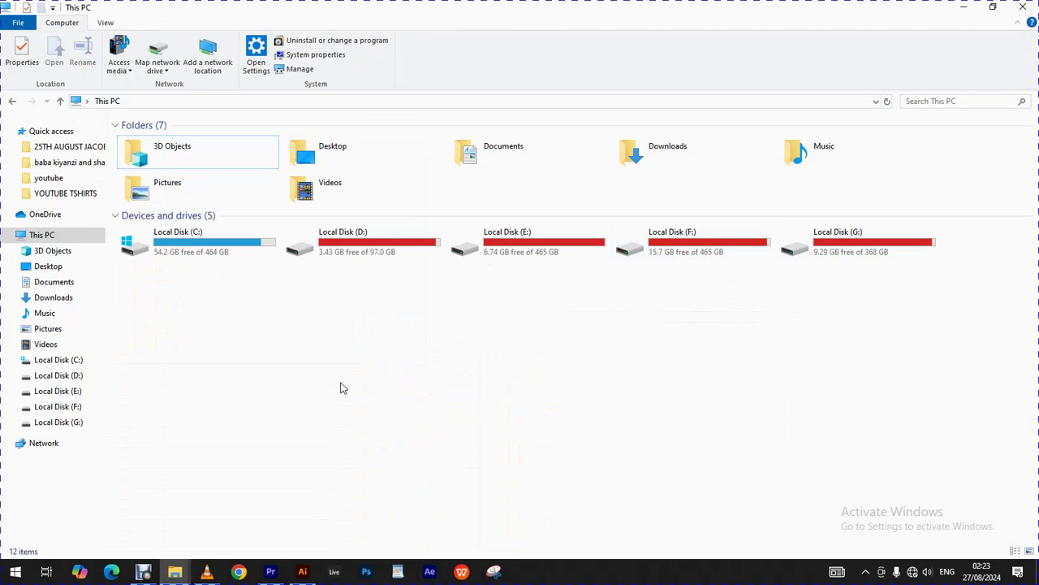
Open Chrome full-size with the first profile and restore the pages from the previous session
{"action": "left_click", "coordinate": [238, 571]}
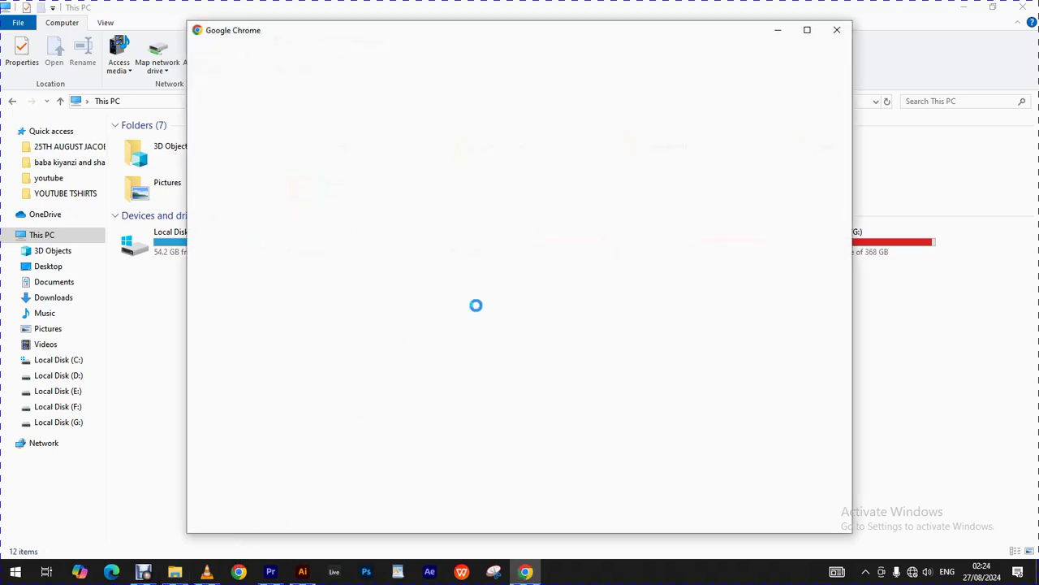
{"action": "left_click", "coordinate": [805, 32]}
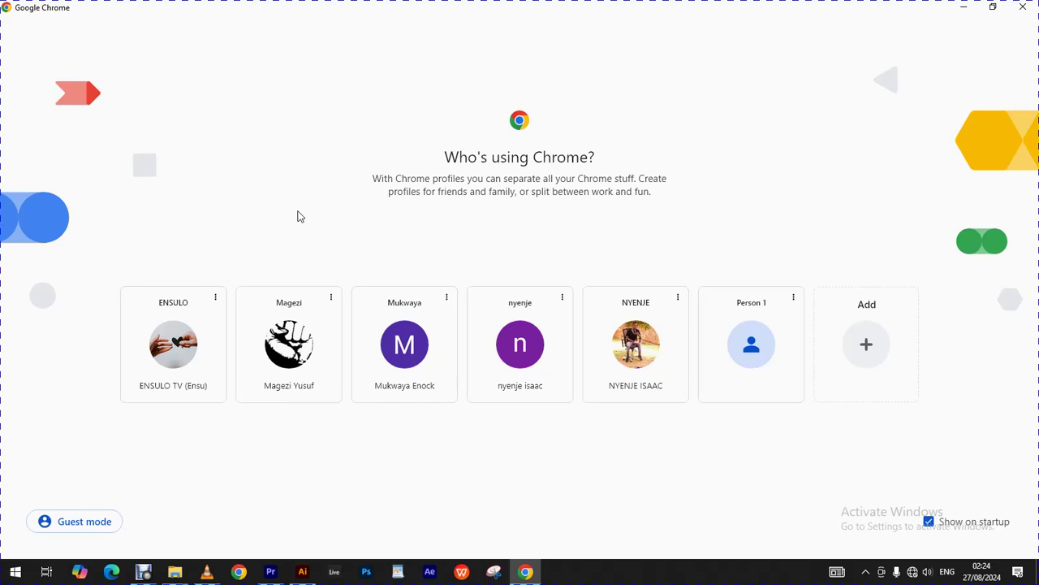
{"action": "left_click", "coordinate": [181, 359]}
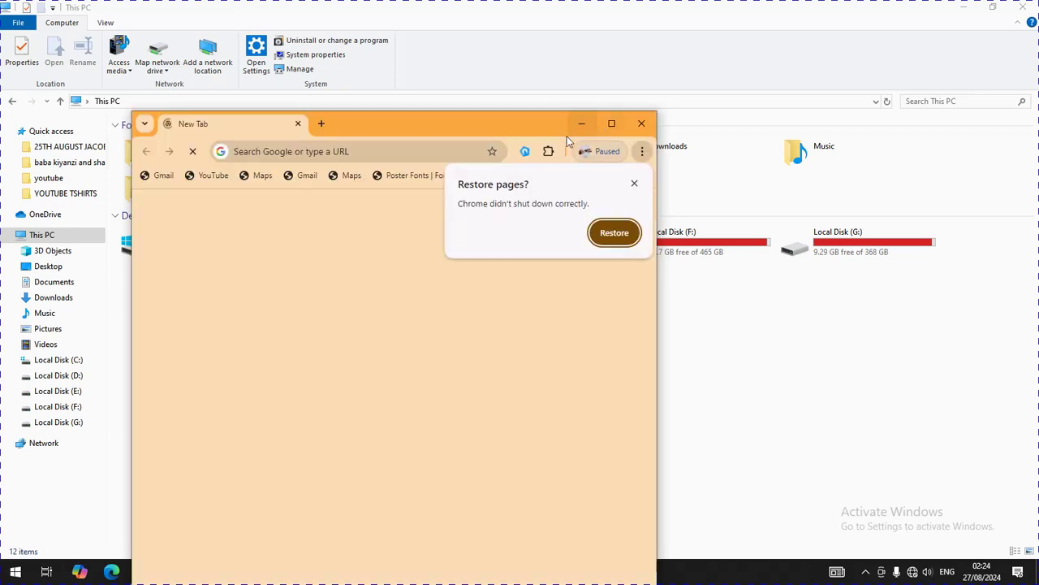
{"action": "left_click", "coordinate": [613, 124]}
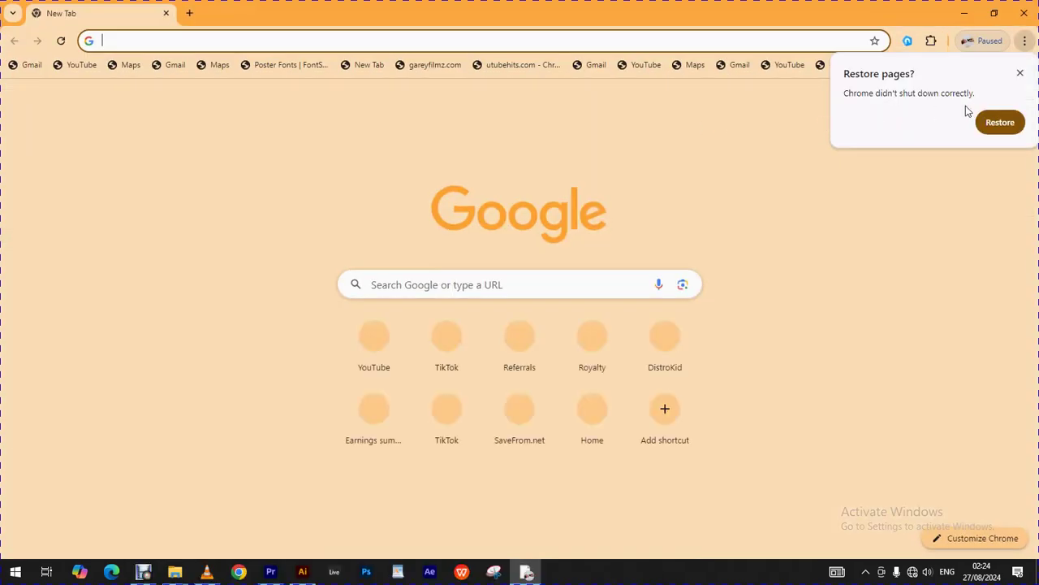
{"action": "left_click", "coordinate": [1010, 125]}
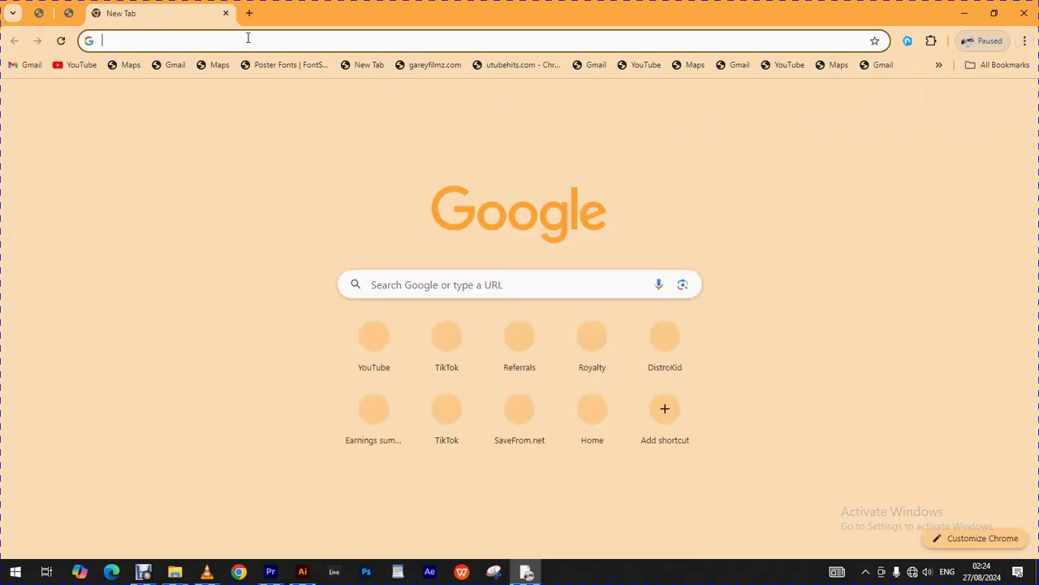
Try to search Google for FREE FONTS DOWNLOAD, and put the browser out of the way
{"action": "type", "text": "FREE"}
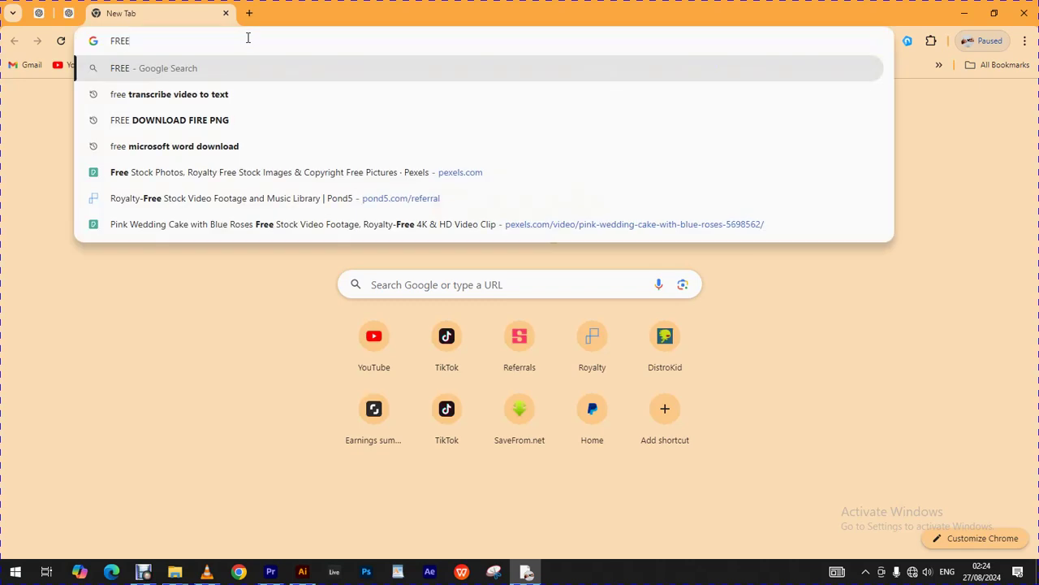
{"action": "type", "text": " FONTS D"}
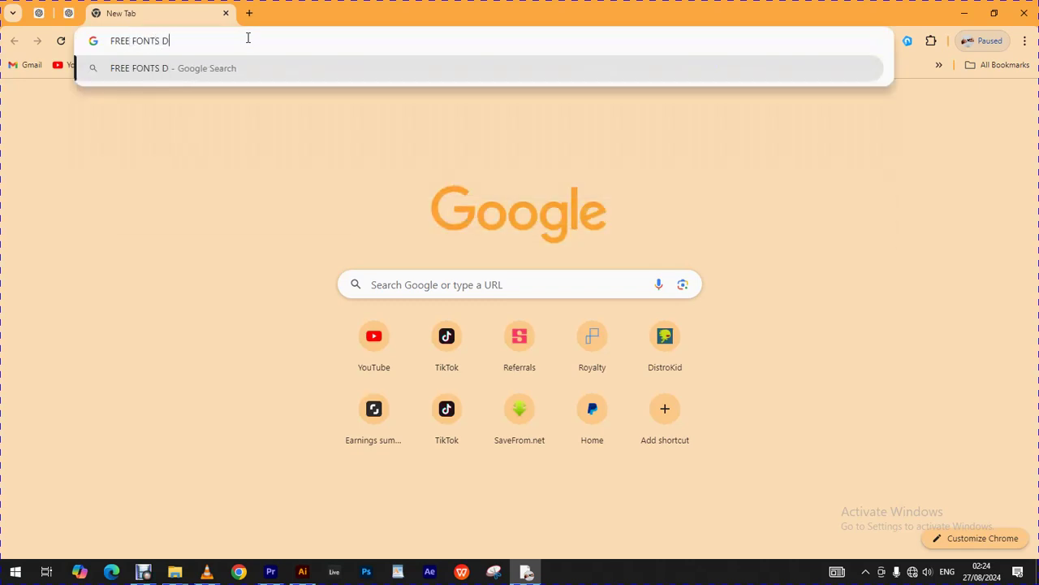
{"action": "type", "text": "OWNLOA"}
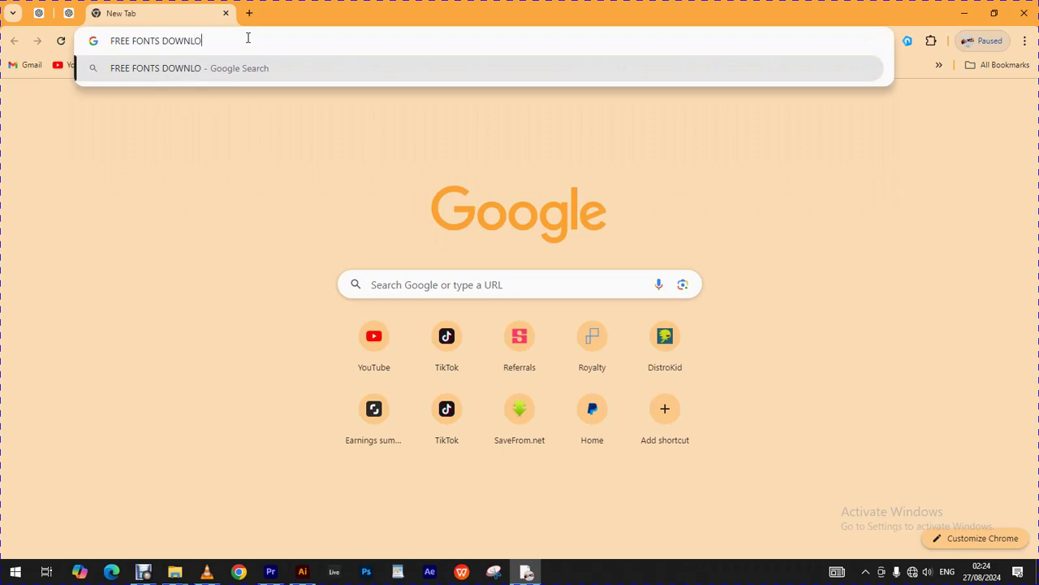
{"action": "type", "text": "D"}
{"action": "key", "text": "Return"}
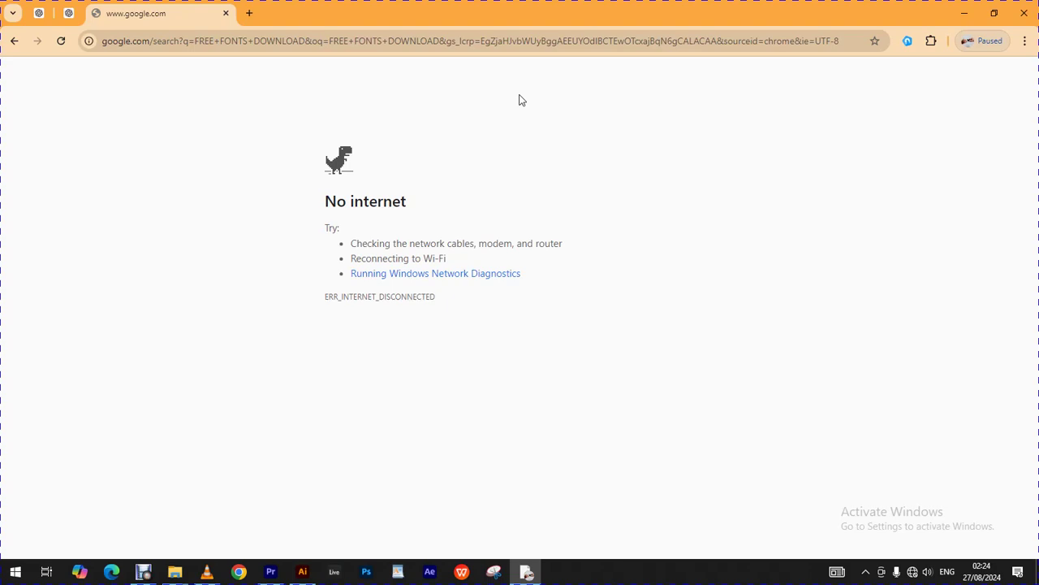
{"action": "left_click", "coordinate": [973, 24]}
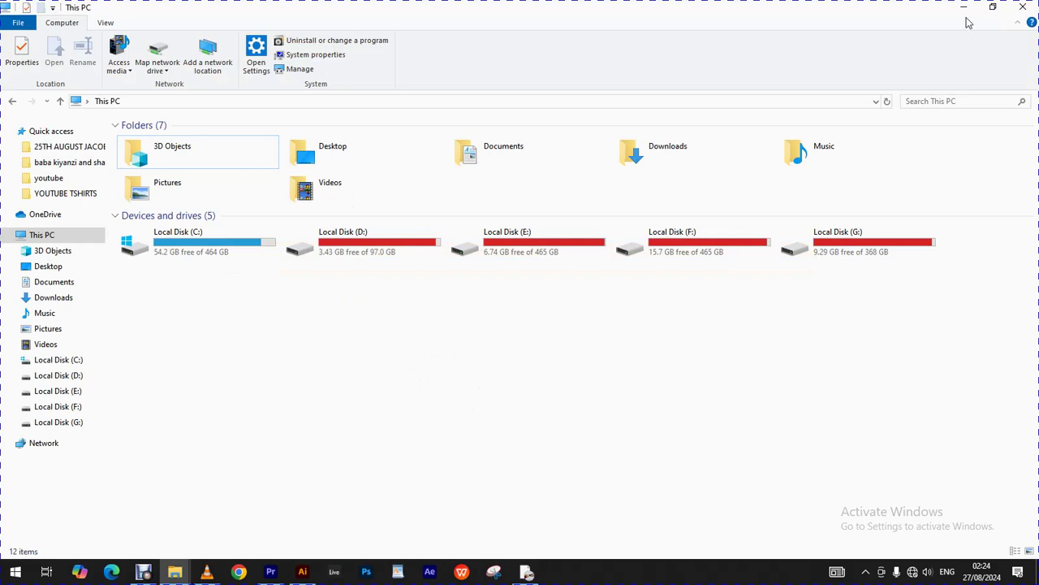
{"action": "left_click", "coordinate": [966, 8]}
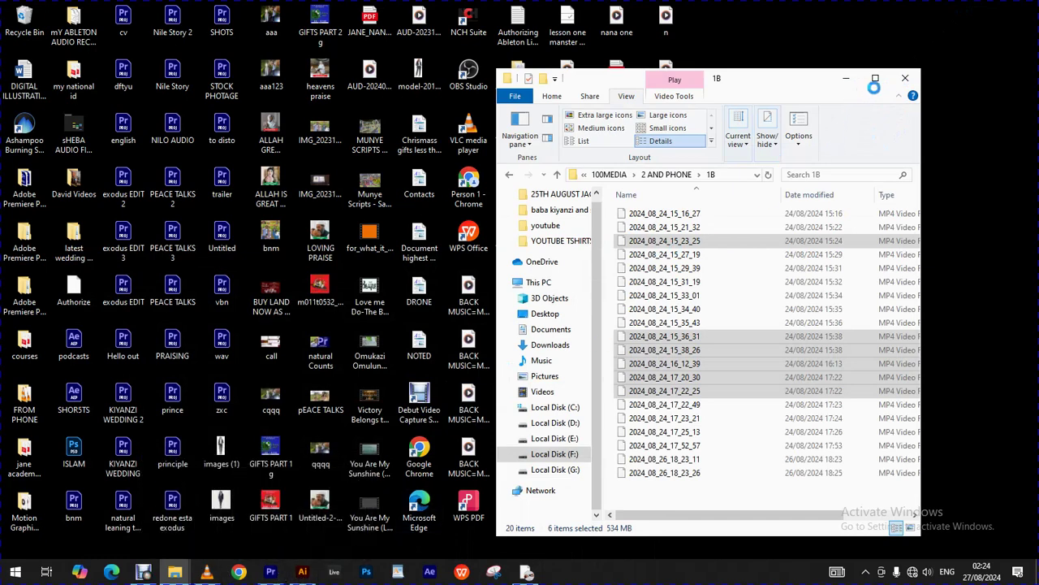
{"action": "left_click", "coordinate": [182, 573]}
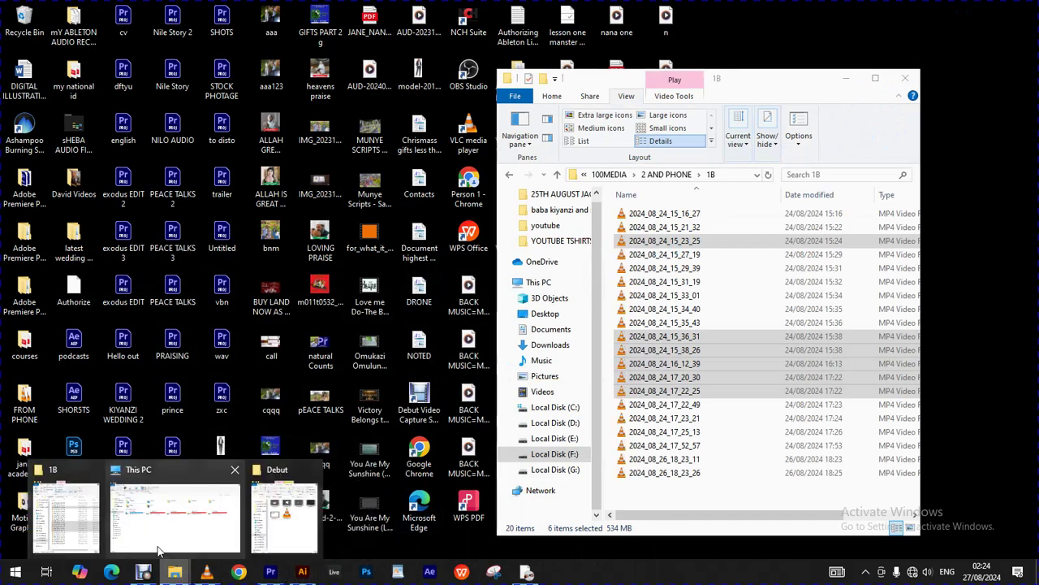
{"action": "left_click", "coordinate": [72, 532]}
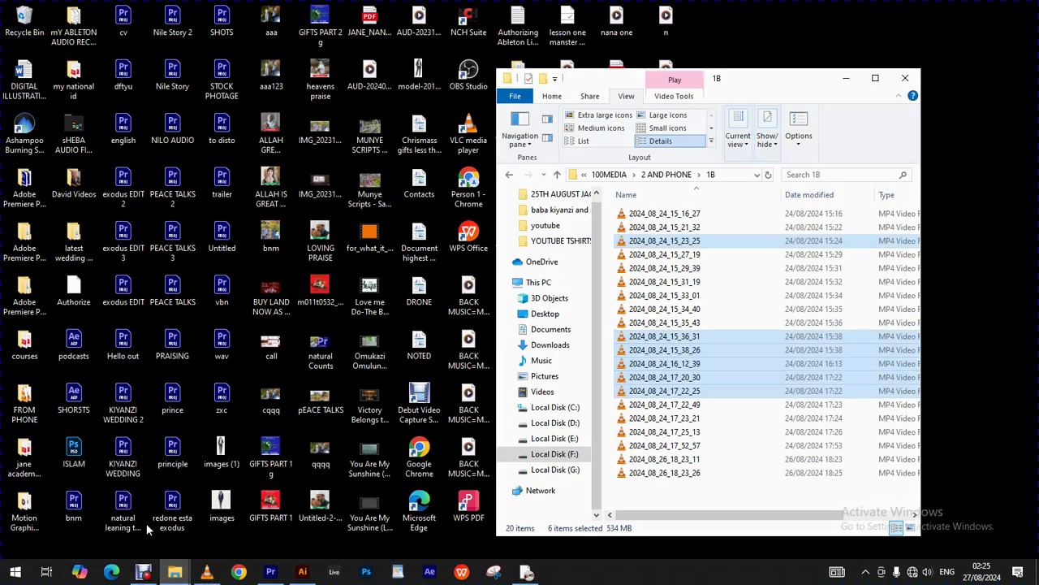
{"action": "mouse_move", "coordinate": [174, 573]}
{"action": "left_click", "coordinate": [177, 534]}
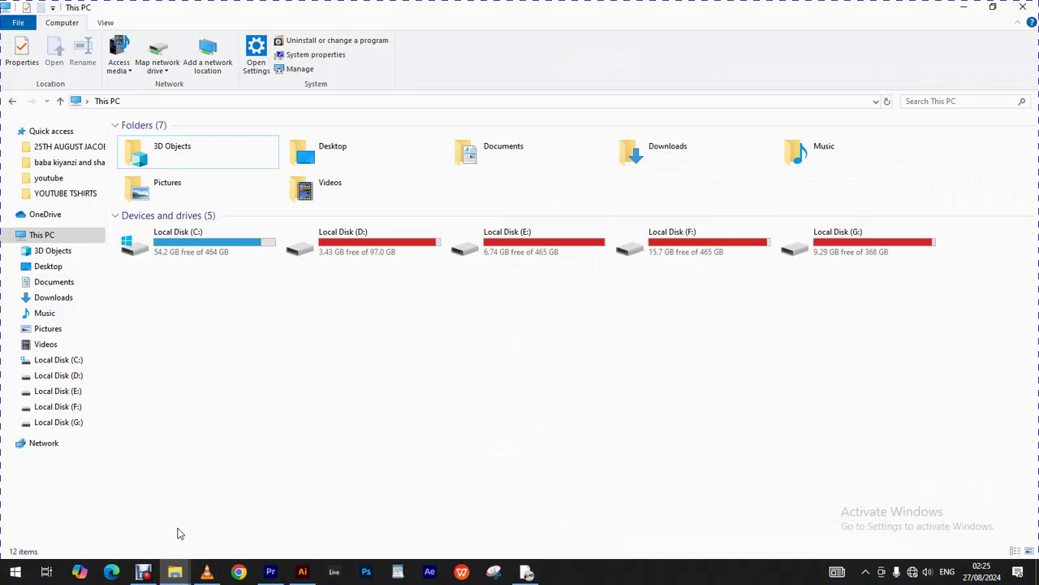
{"action": "left_click_drag", "start_coordinate": [426, 7], "coordinate": [711, 73]}
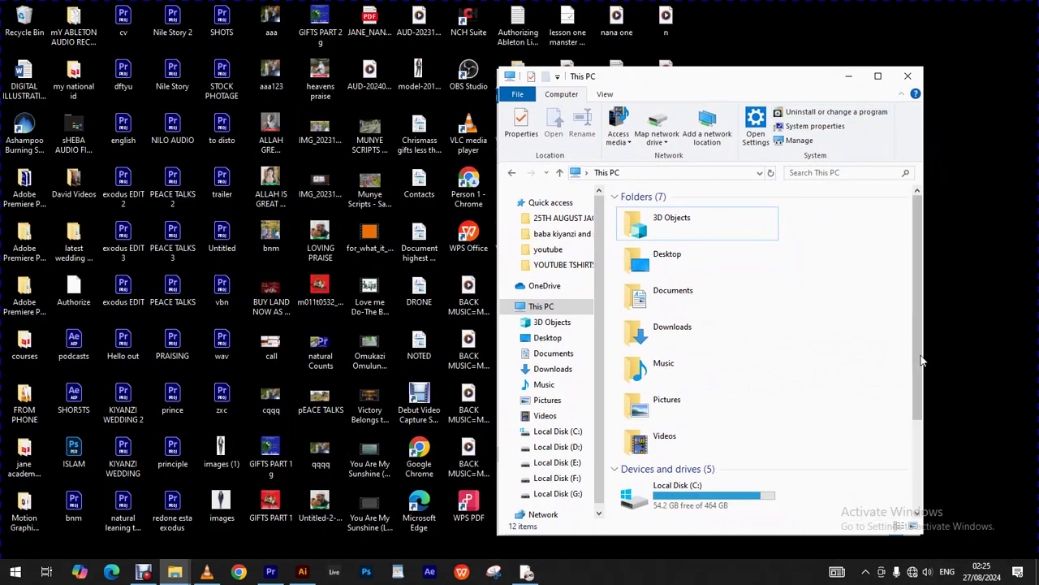
{"action": "left_click_drag", "start_coordinate": [920, 358], "coordinate": [920, 432]}
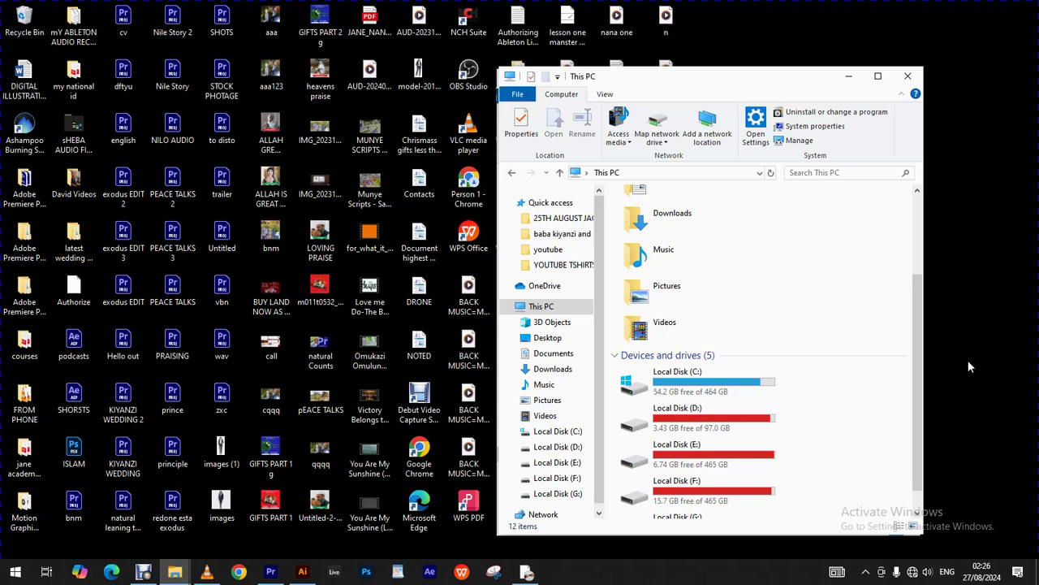
Find the fonts folder on Local Disk (G:) by searching for FONT, and open it
{"action": "left_click", "coordinate": [878, 78]}
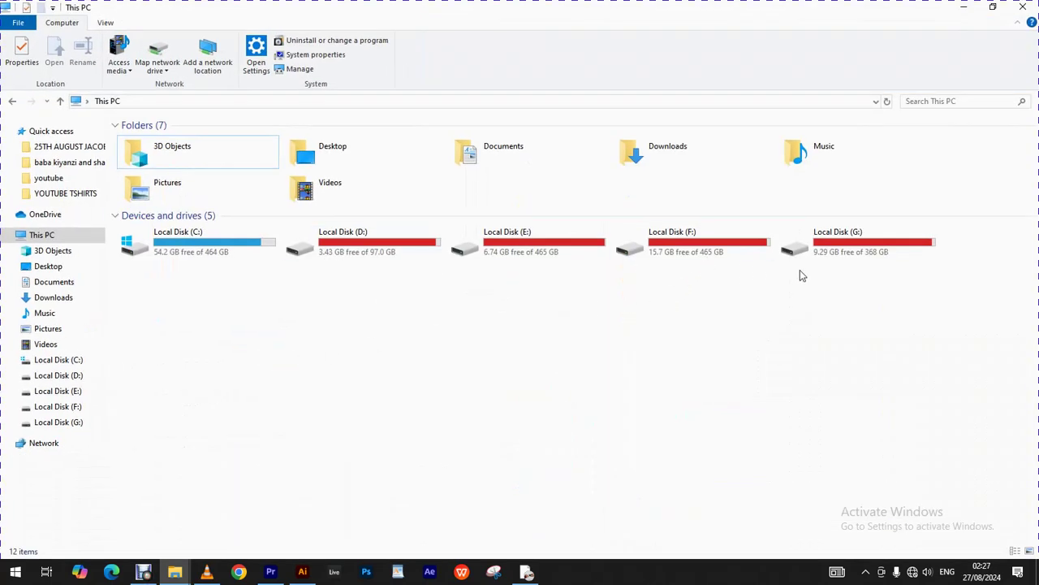
{"action": "left_click", "coordinate": [888, 252]}
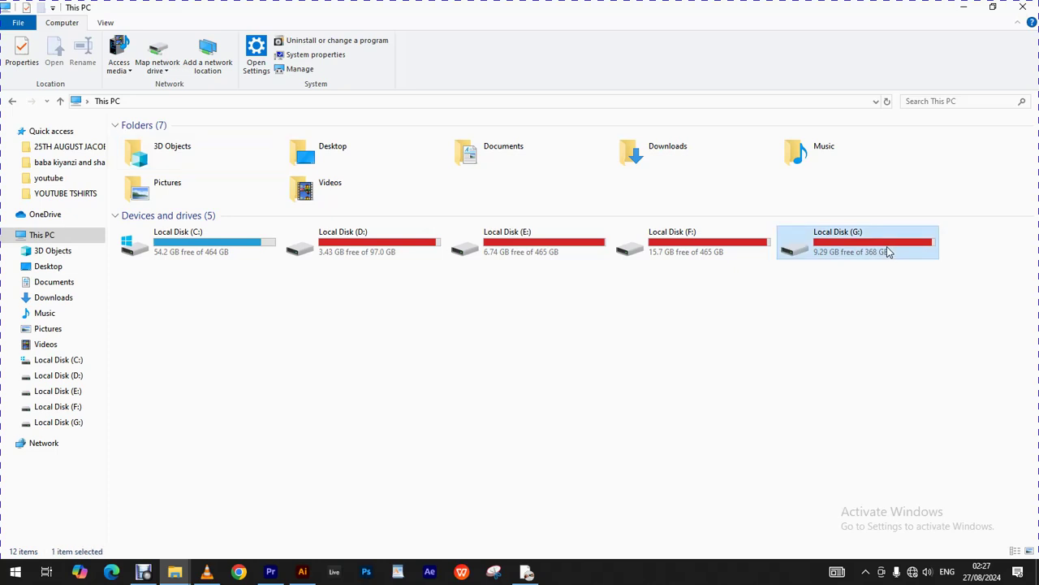
{"action": "double_click", "coordinate": [888, 253]}
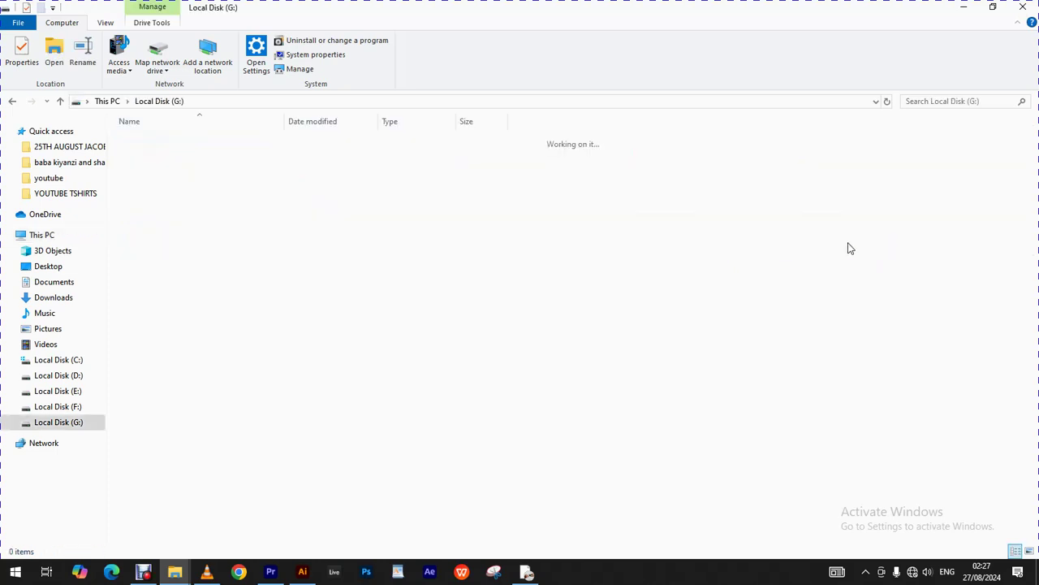
{"action": "left_click", "coordinate": [927, 101]}
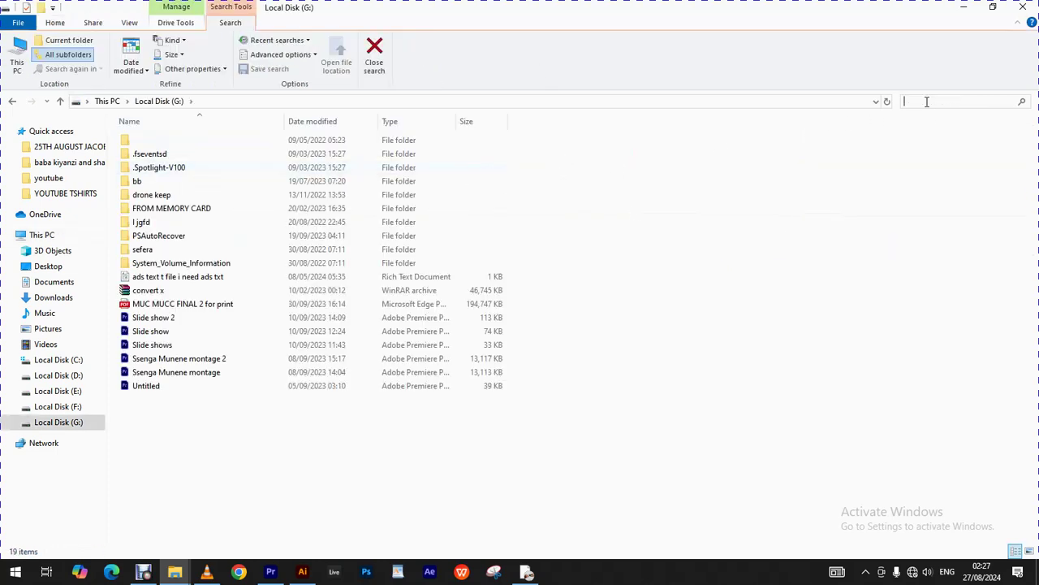
{"action": "type", "text": "FONT"}
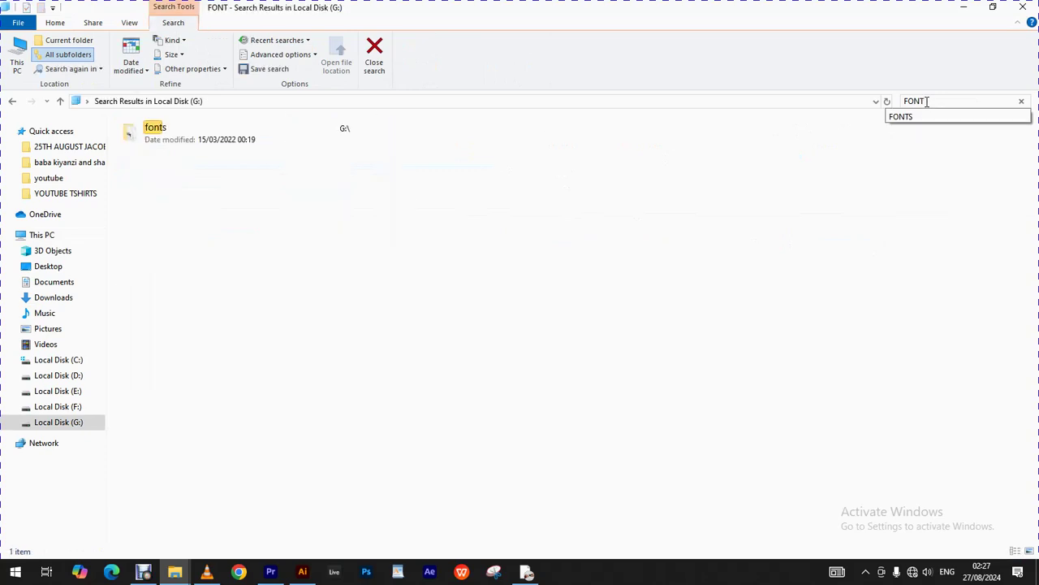
{"action": "double_click", "coordinate": [175, 132]}
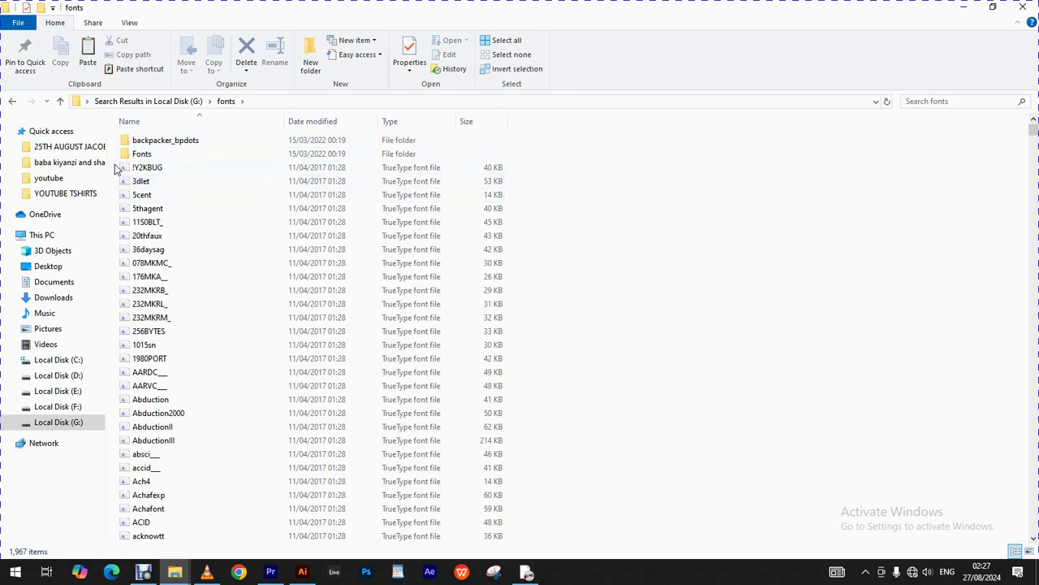
Copy all the TrueType font files in the fonts folder, from !Y2KBUG through Zyphyte
{"action": "double_click", "coordinate": [116, 167]}
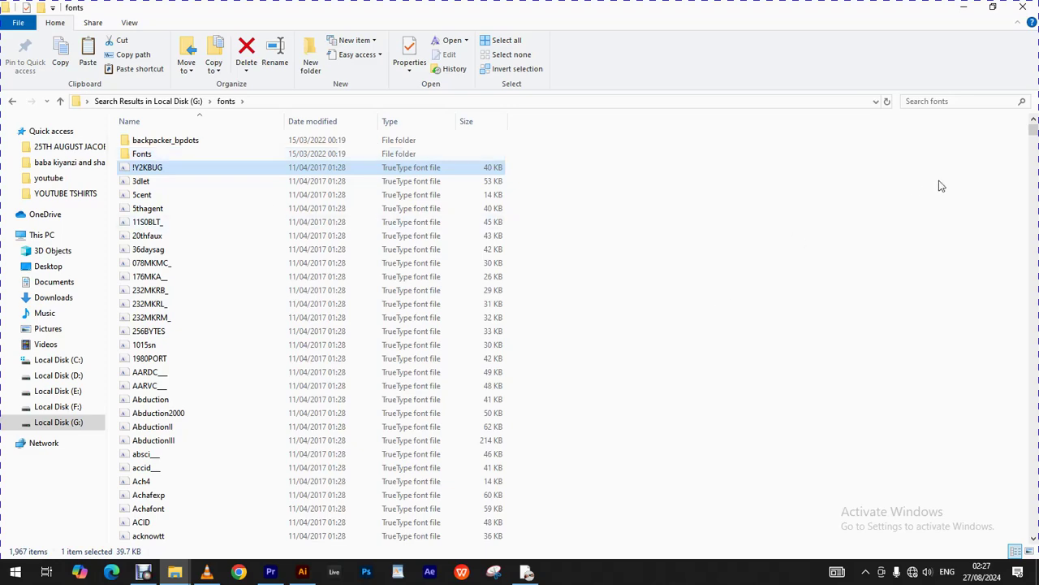
{"action": "left_click_drag", "start_coordinate": [1033, 130], "coordinate": [1037, 539]}
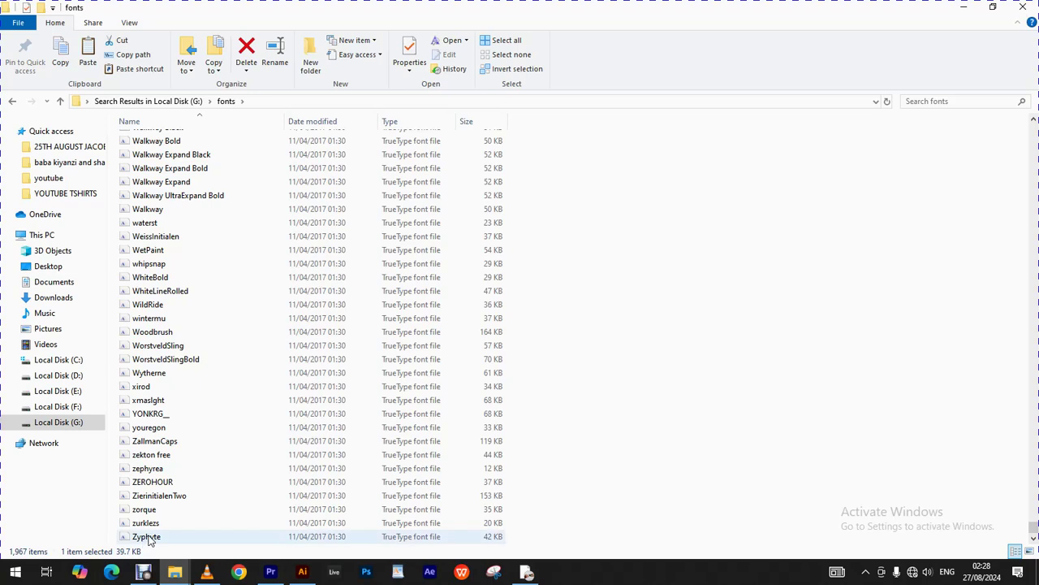
{"action": "key", "text": "ctrl+a"}
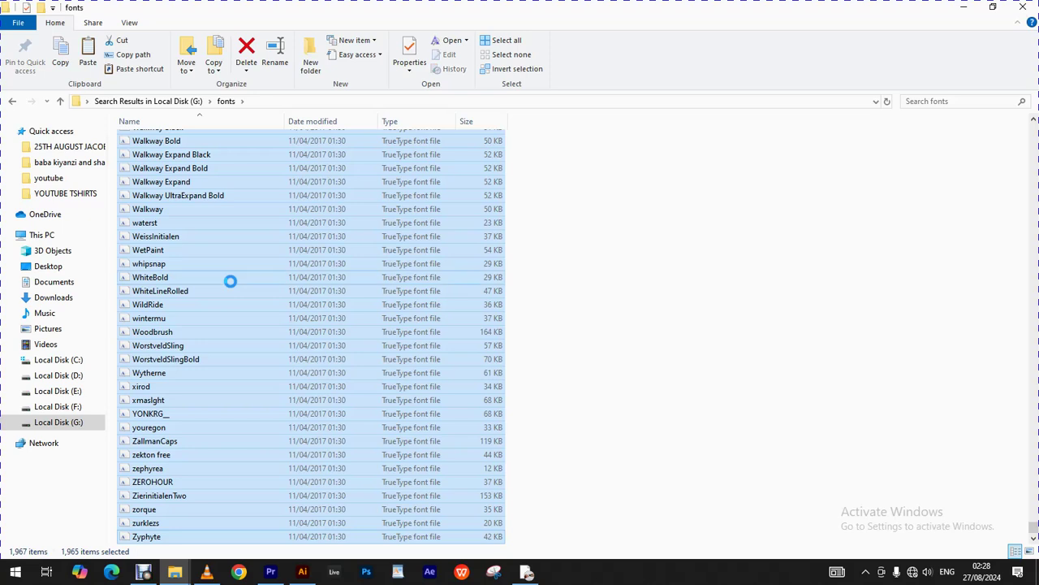
{"action": "right_click", "coordinate": [150, 281]}
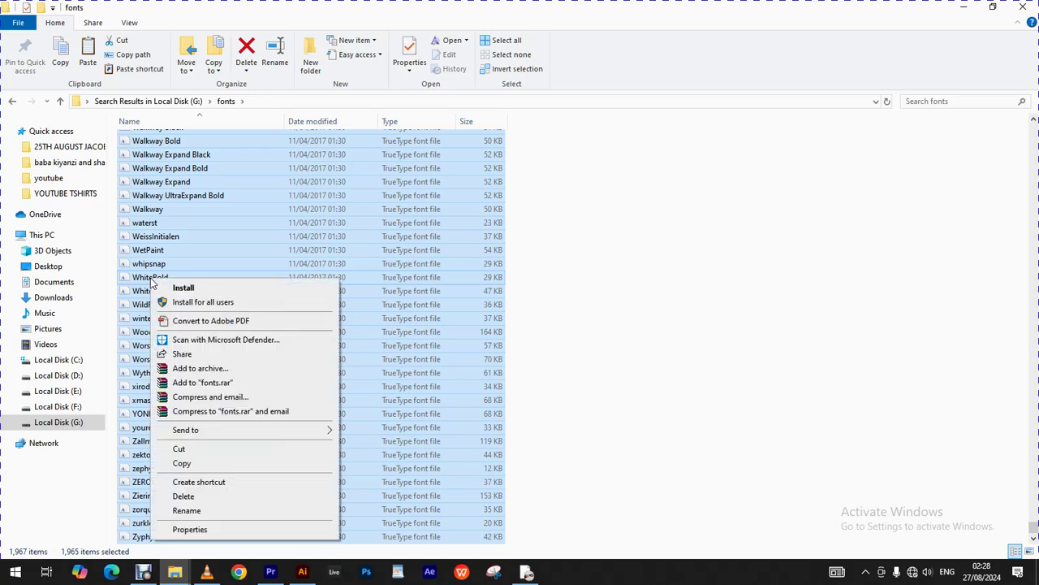
{"action": "left_click", "coordinate": [198, 465]}
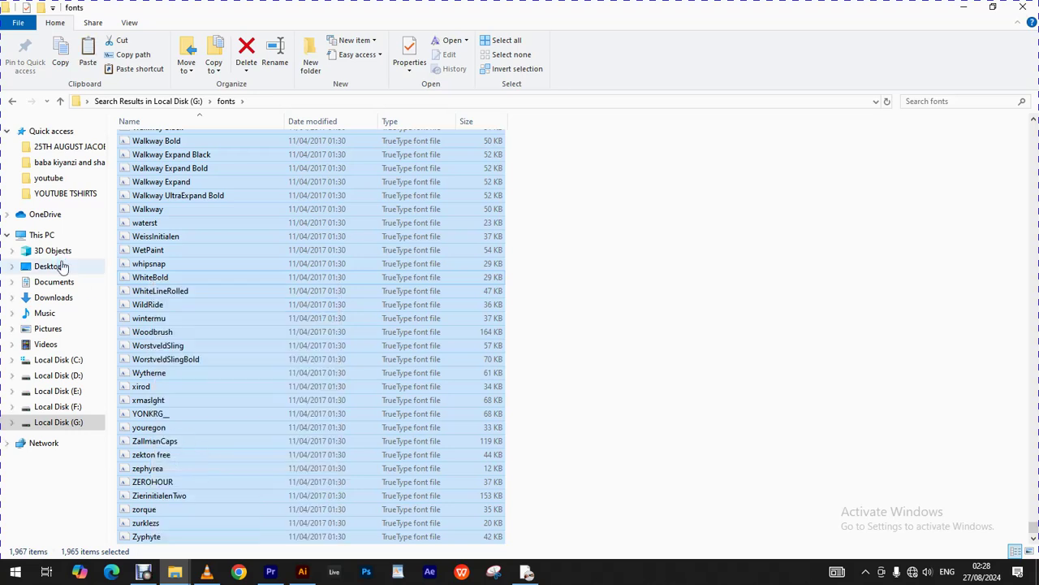
Open the system Fonts folder inside Windows on Local Disk (C:)
{"action": "left_click", "coordinate": [45, 236]}
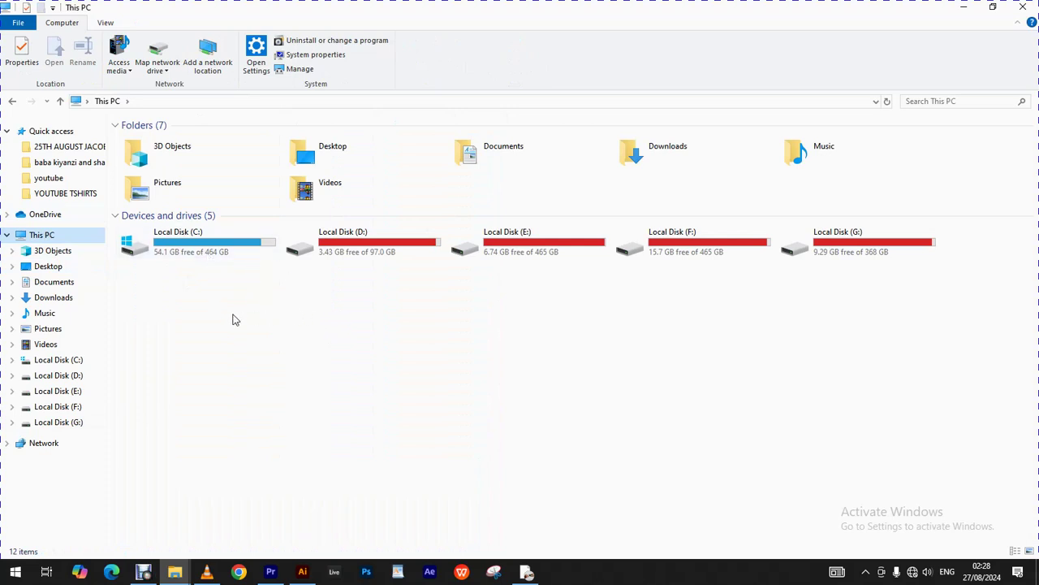
{"action": "left_click", "coordinate": [61, 359]}
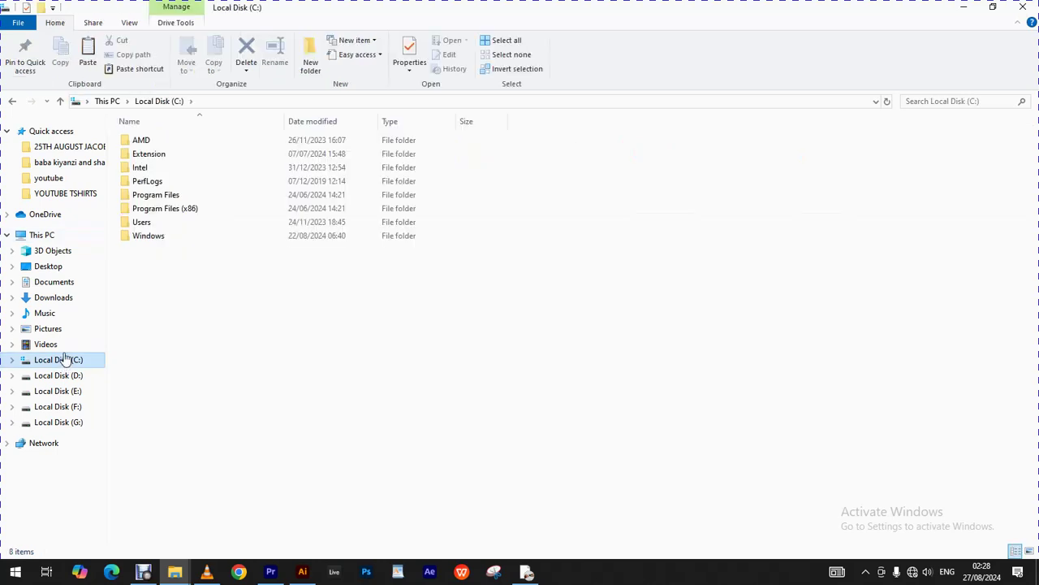
{"action": "double_click", "coordinate": [156, 236]}
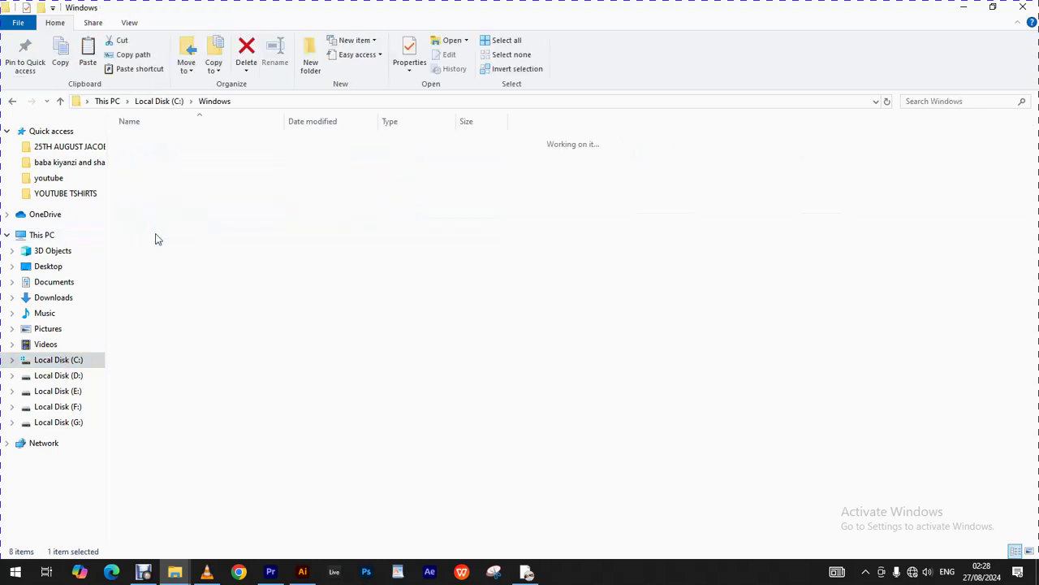
{"action": "double_click", "coordinate": [148, 387]}
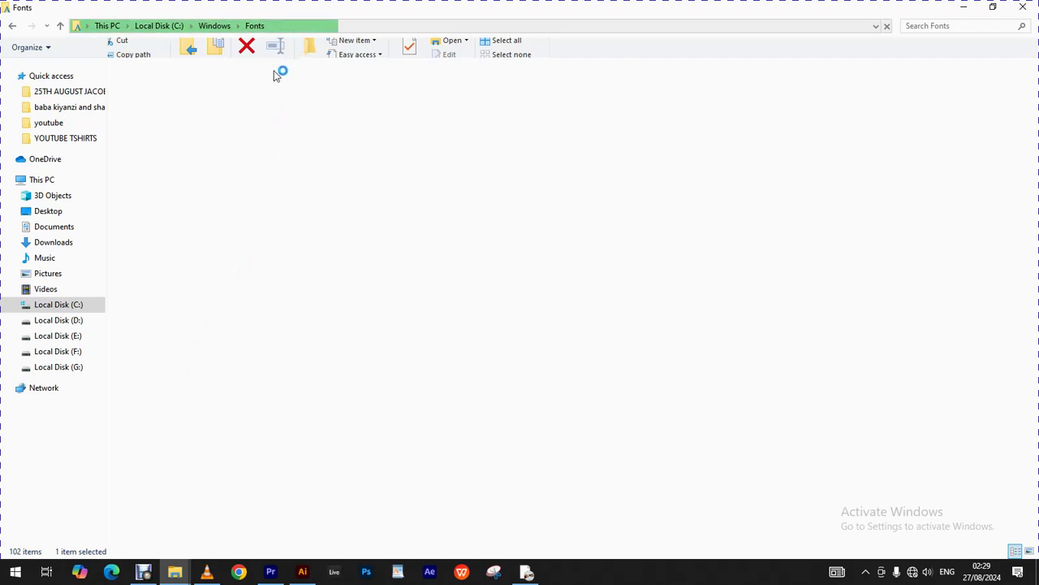
{"action": "left_click", "coordinate": [143, 571]}
{"action": "left_click", "coordinate": [143, 572]}
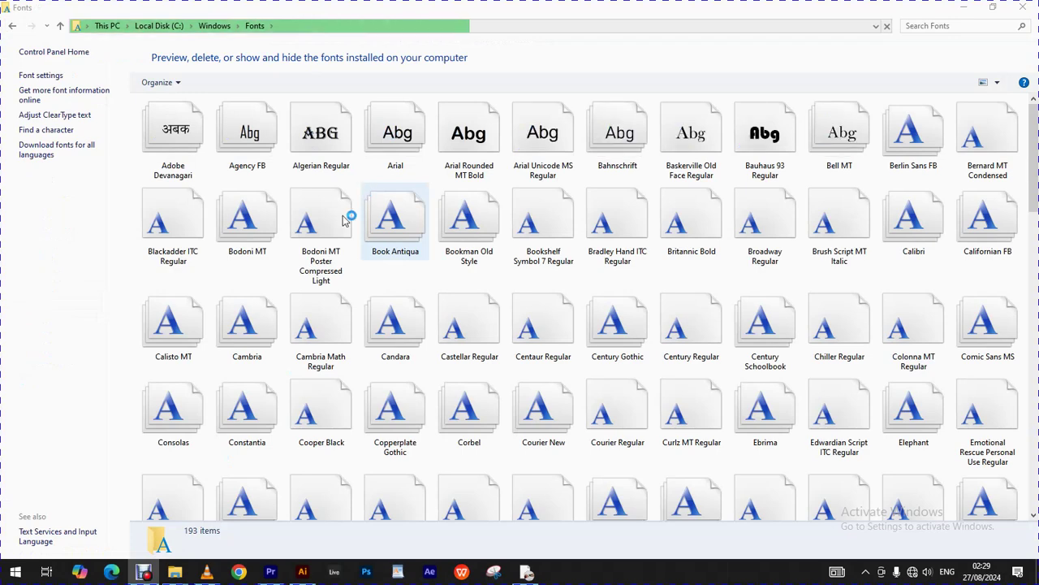
Paste the copied fonts into the Windows Fonts folder, replacing already installed fonts for all current items and dismissing invalid-font warnings for remaining items
{"action": "right_click", "coordinate": [139, 174]}
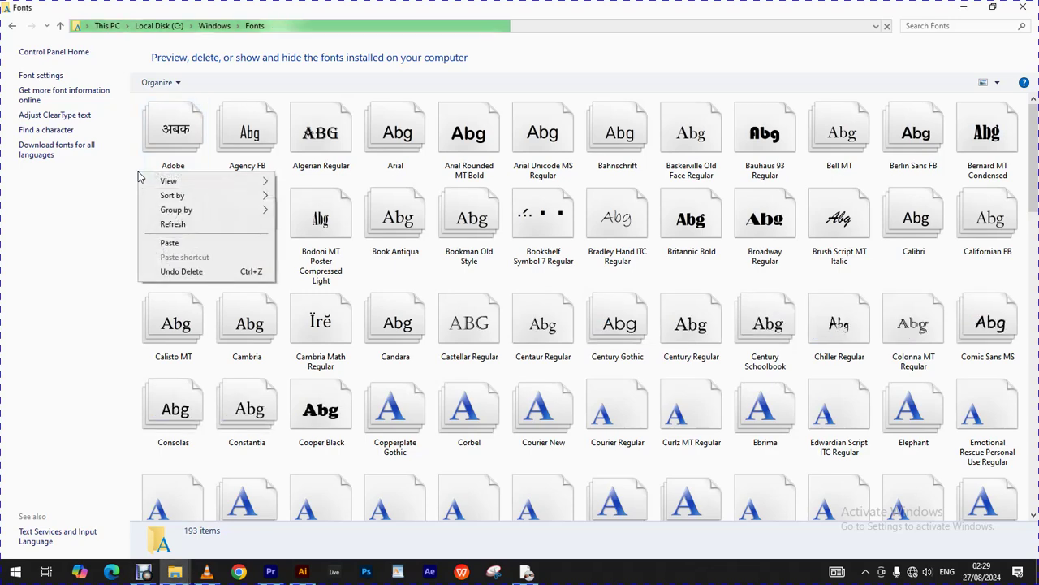
{"action": "left_click", "coordinate": [168, 243]}
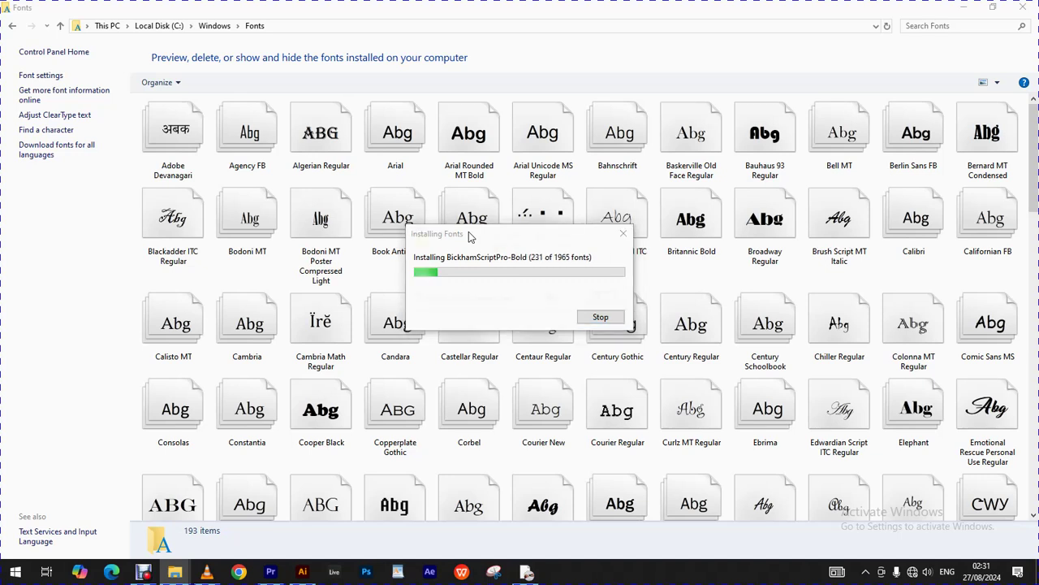
{"action": "left_click", "coordinate": [445, 301]}
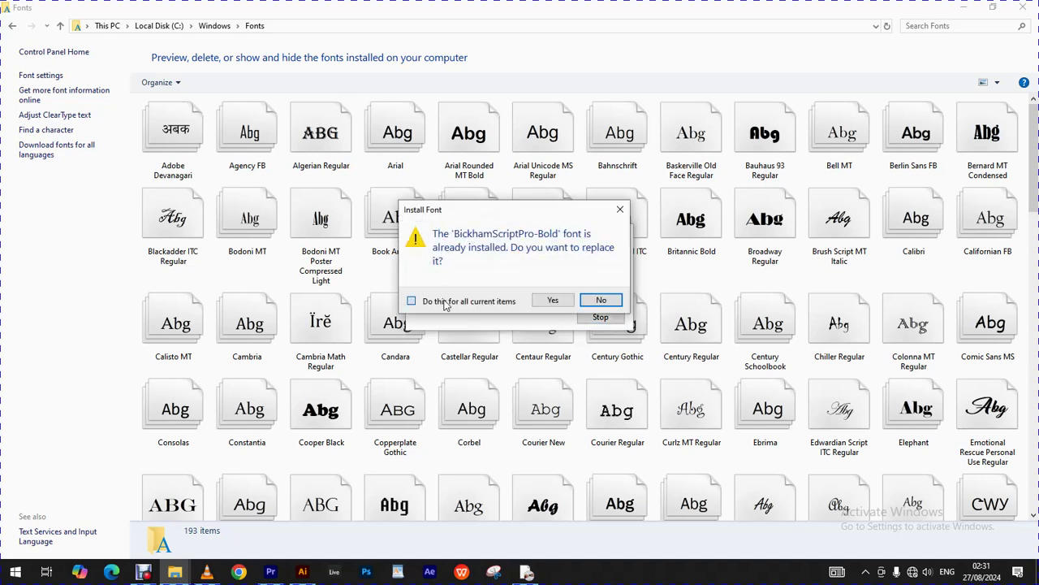
{"action": "left_click", "coordinate": [550, 300]}
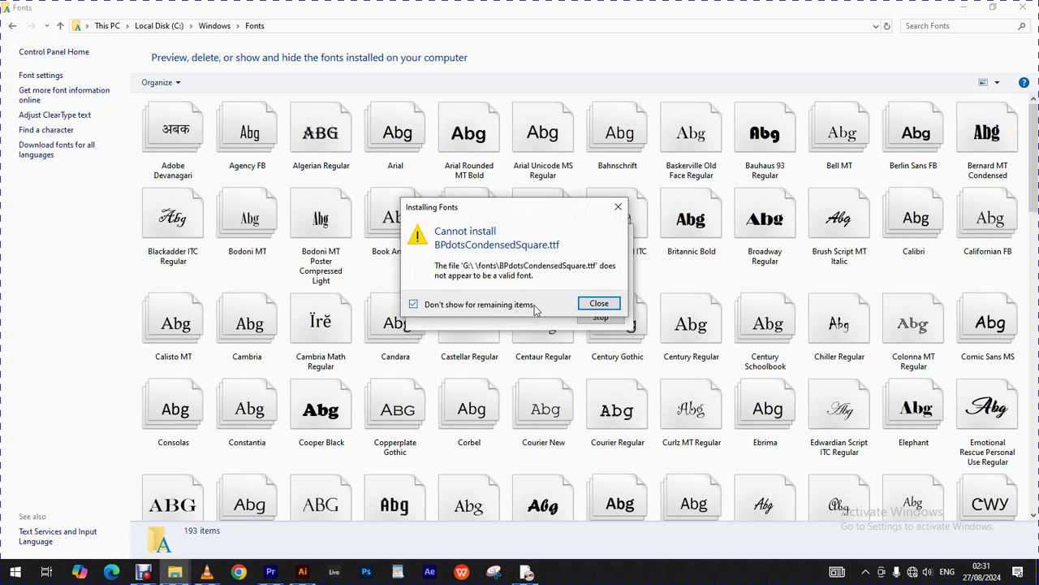
{"action": "left_click", "coordinate": [588, 305]}
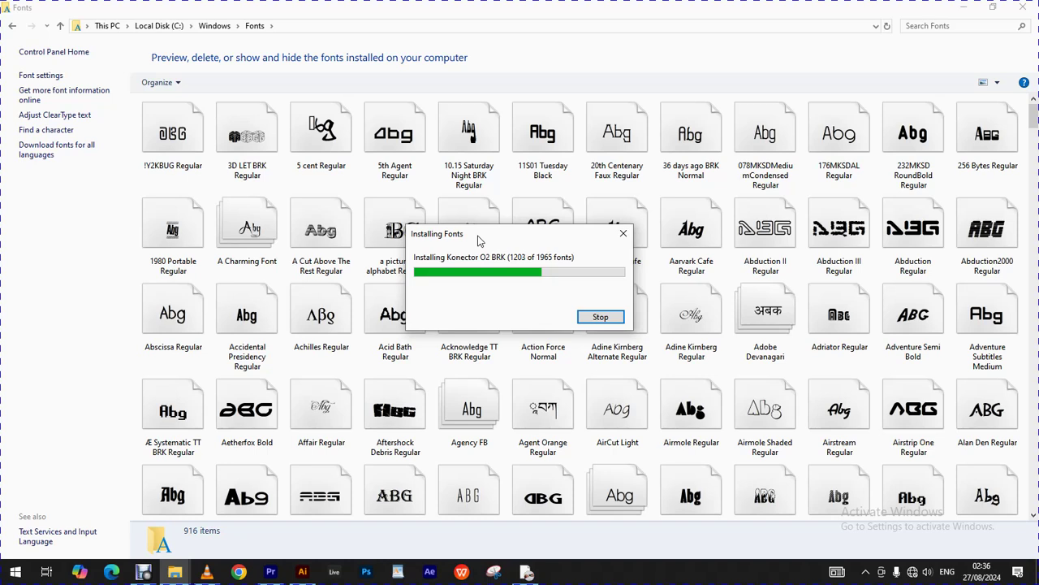
{"action": "left_click_drag", "start_coordinate": [483, 237], "coordinate": [478, 240]}
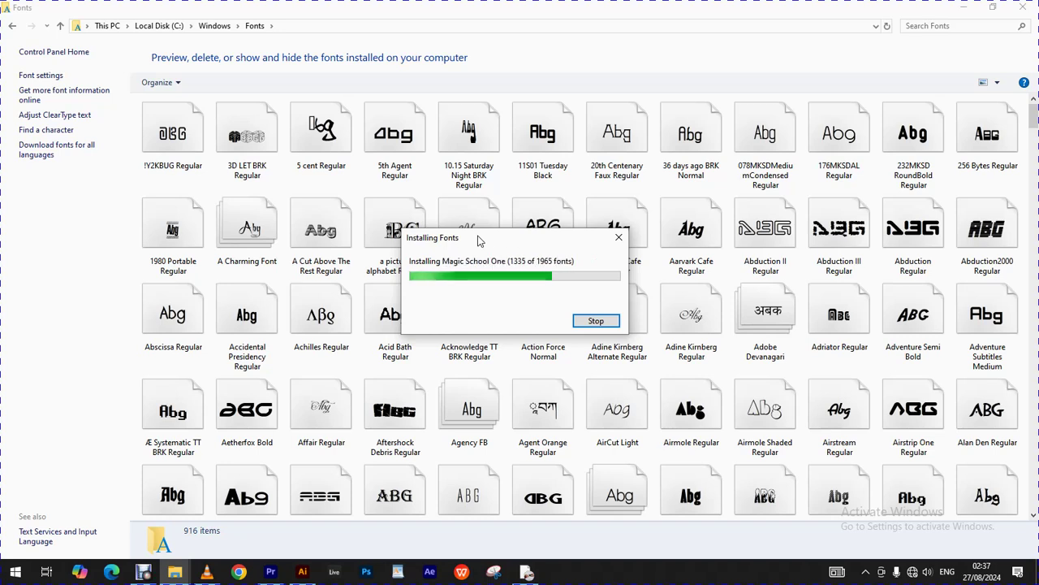
{"action": "left_click_drag", "start_coordinate": [479, 241], "coordinate": [474, 243]}
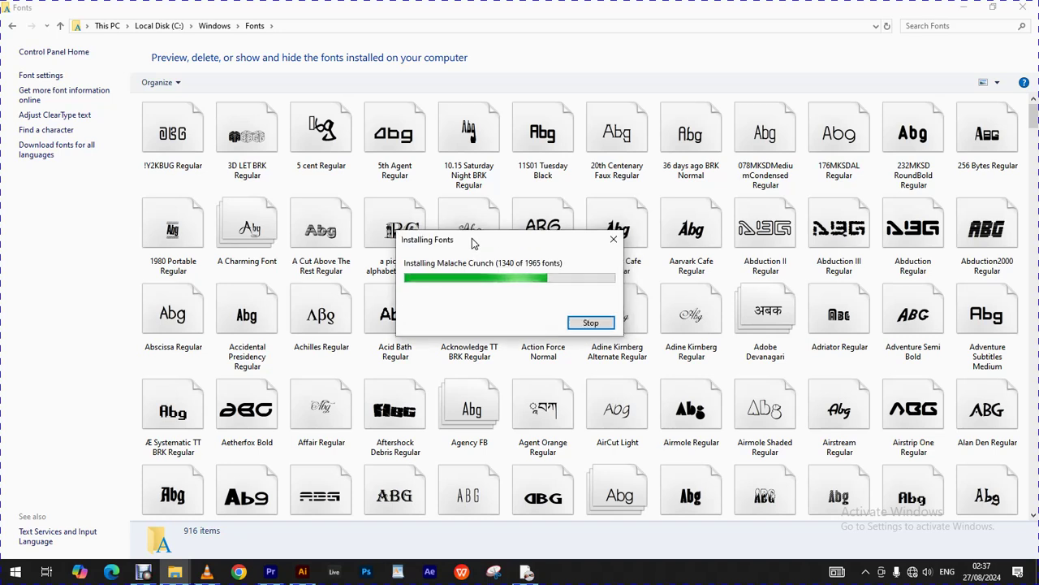
{"action": "left_click", "coordinate": [148, 574]}
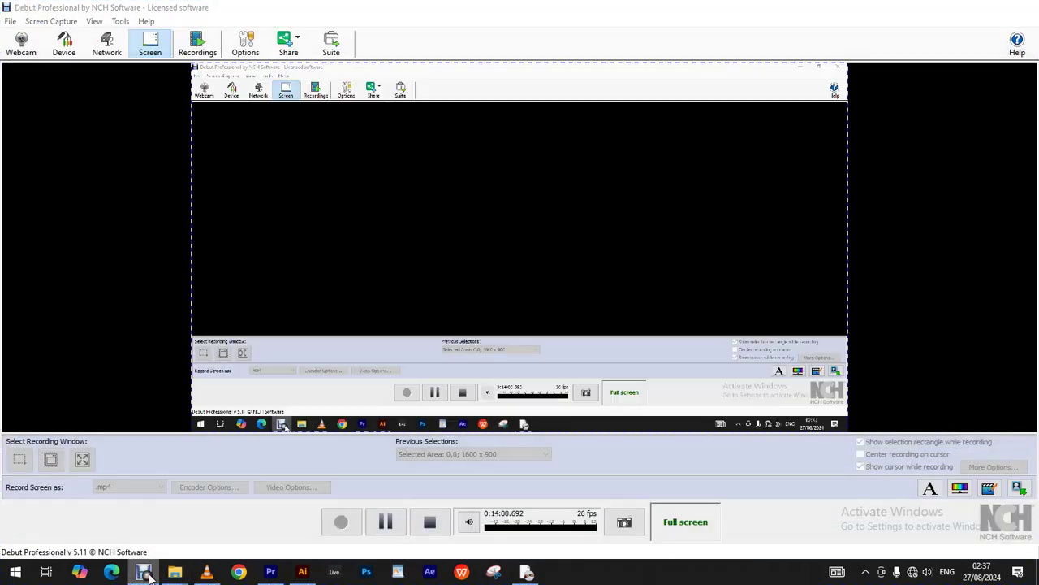
{"action": "left_click", "coordinate": [148, 574]}
{"action": "left_click_drag", "start_coordinate": [510, 244], "coordinate": [485, 258]}
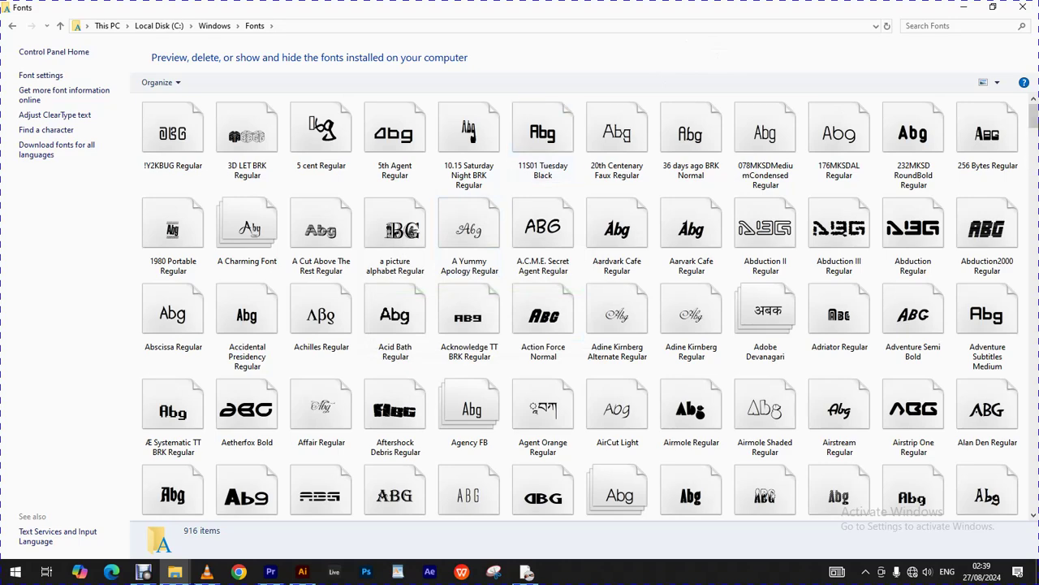
{"action": "mouse_move", "coordinate": [1033, 301]}
{"action": "left_mouse_down"}
{"action": "mouse_move", "coordinate": [1019, 464]}
{"action": "mouse_move", "coordinate": [1033, 114]}
{"action": "left_mouse_up"}
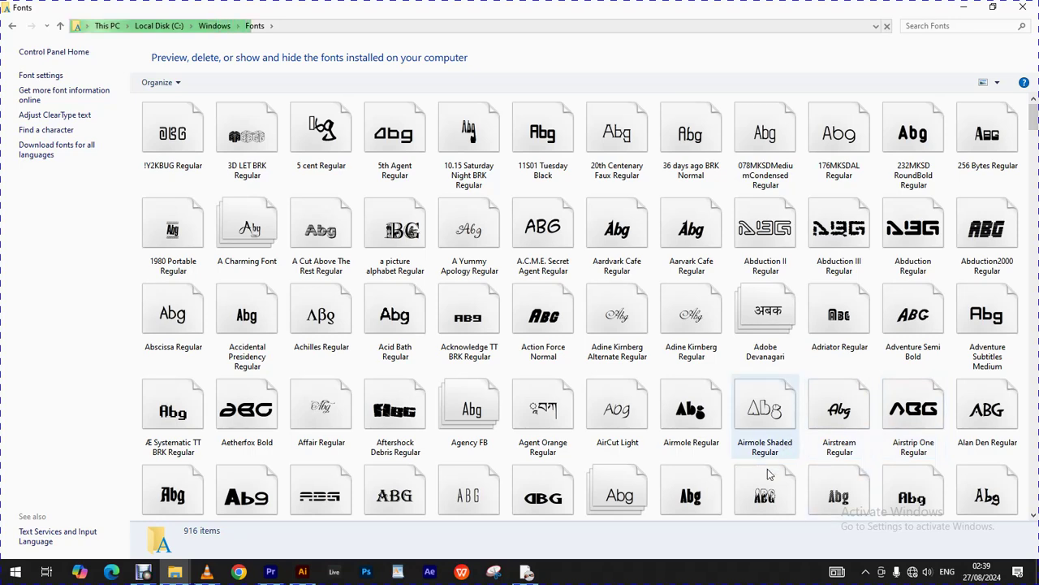
{"action": "scroll", "coordinate": [771, 471], "scroll_direction": "down", "scroll_amount": 15}
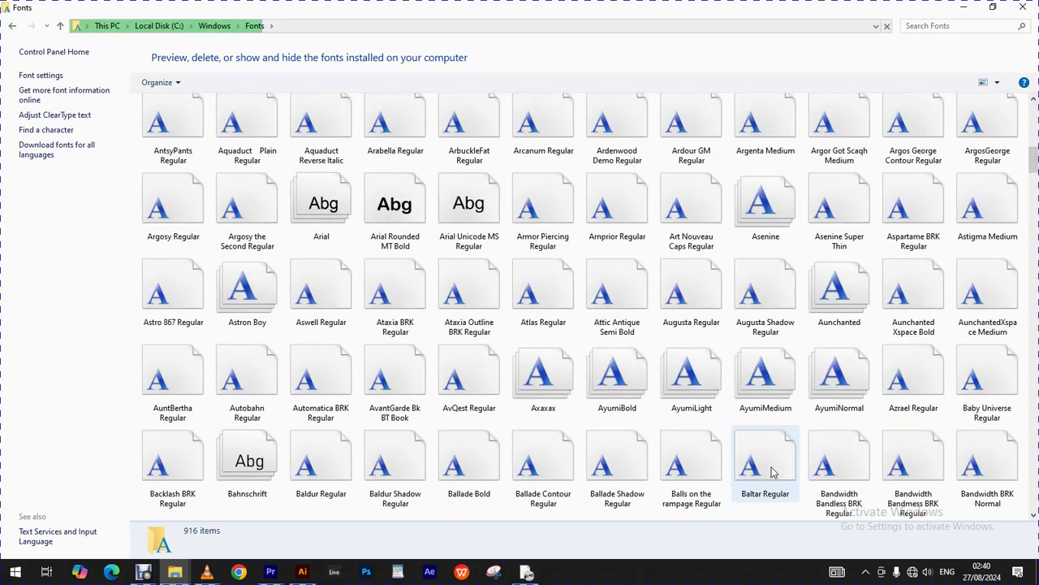
{"action": "scroll", "coordinate": [751, 471], "scroll_direction": "down", "scroll_amount": 10}
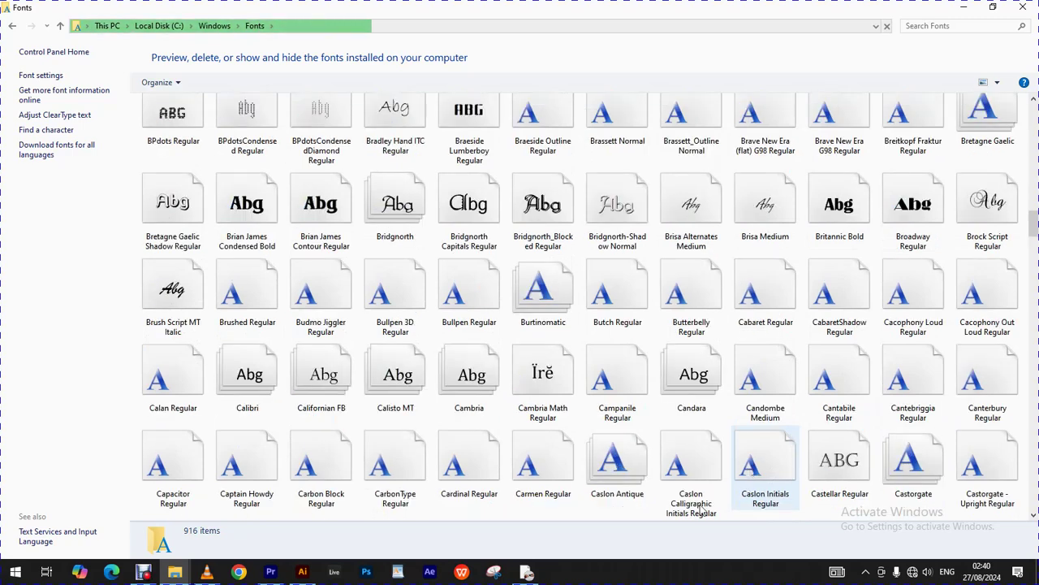
Switch to the File Explorer window showing the Debut folder and maximize it
{"action": "mouse_move", "coordinate": [174, 569]}
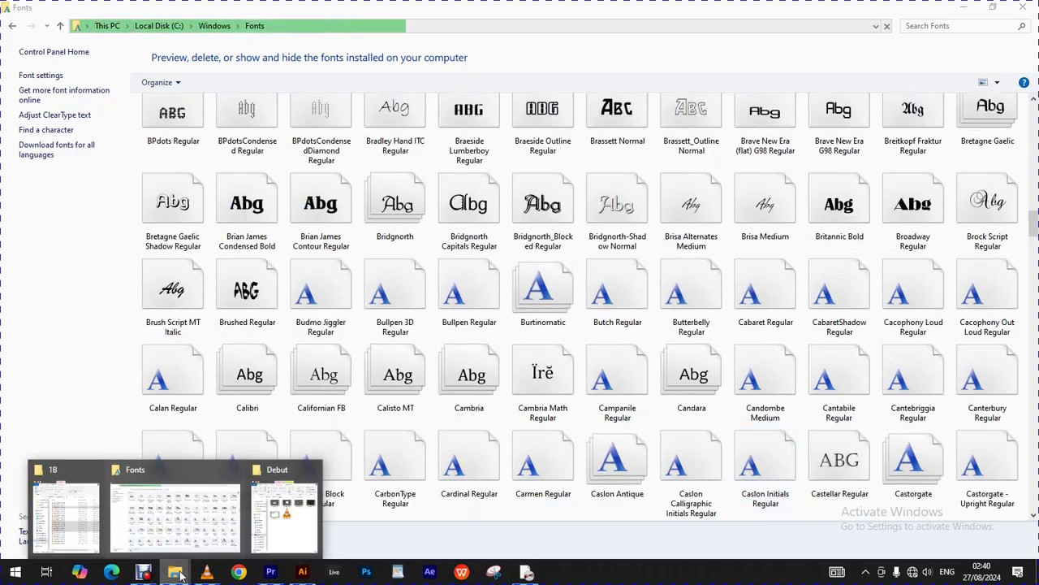
{"action": "mouse_move", "coordinate": [283, 532]}
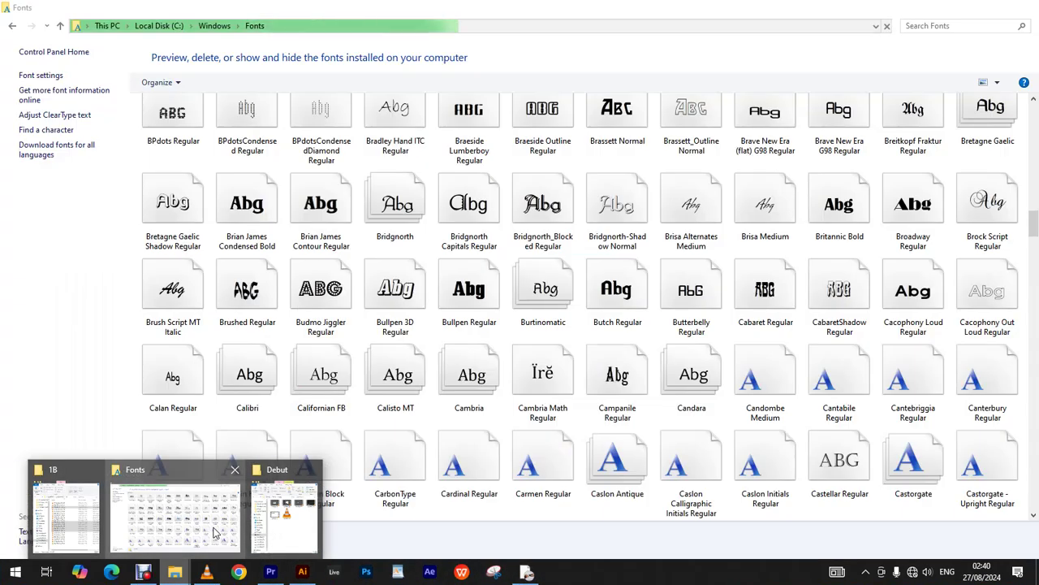
{"action": "left_click", "coordinate": [219, 532]}
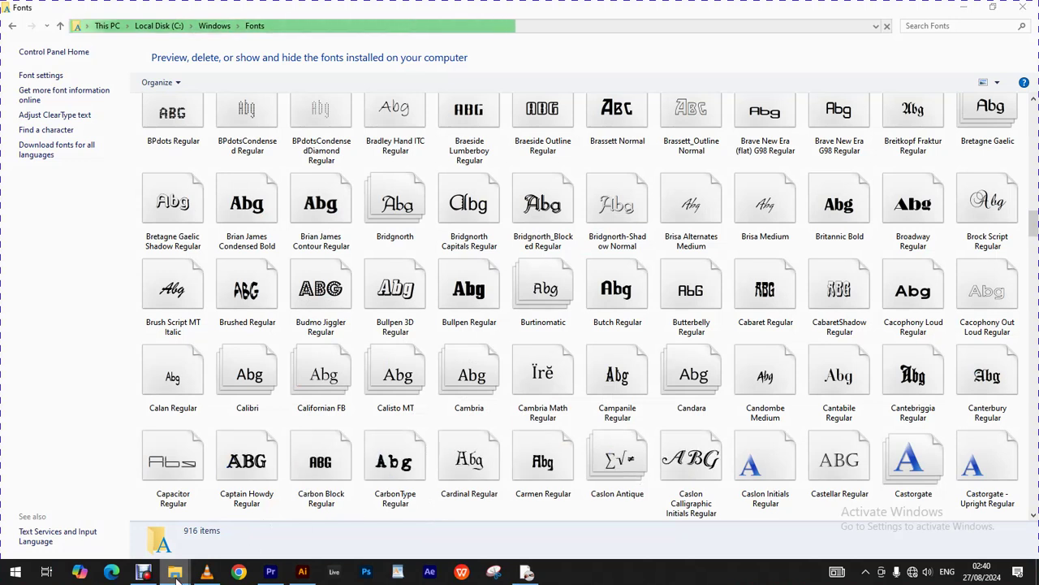
{"action": "mouse_move", "coordinate": [178, 573]}
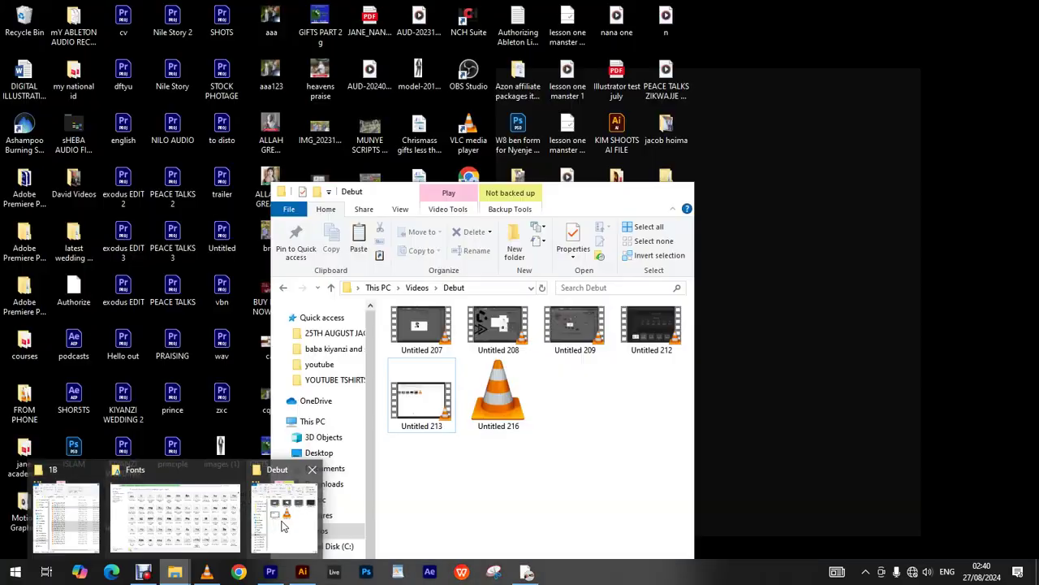
{"action": "left_click", "coordinate": [283, 526]}
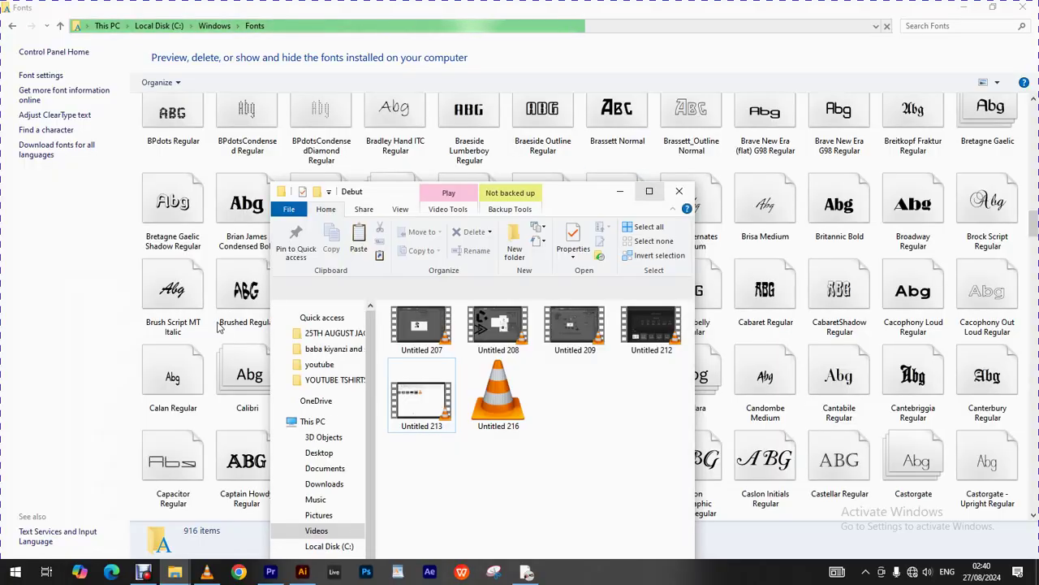
{"action": "key", "text": "super+Up"}
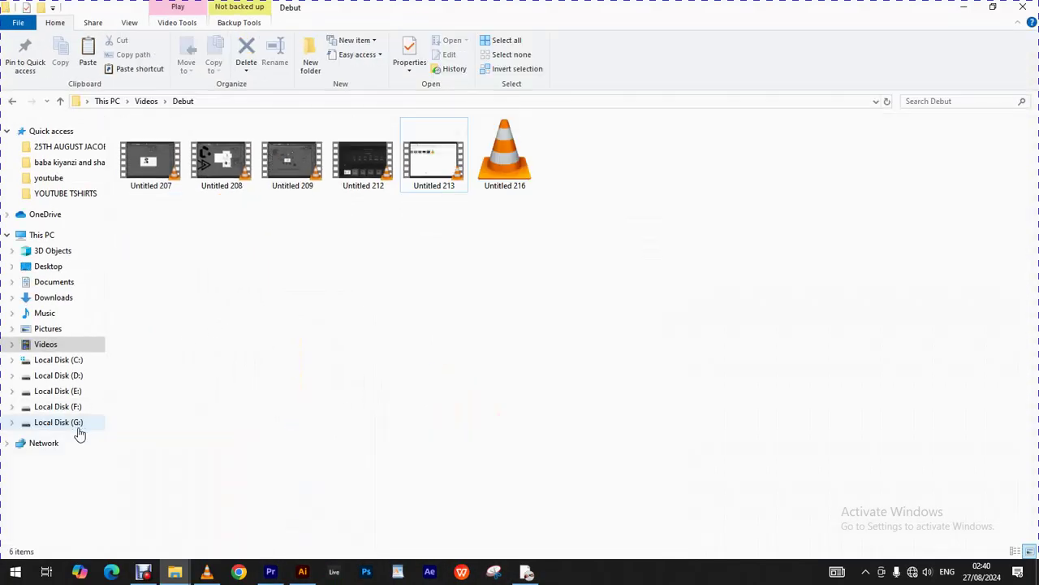
Open the Fonts subfolder inside the fonts folder, within the unnamed folder on Local Disk (G:)
{"action": "left_click", "coordinate": [78, 429]}
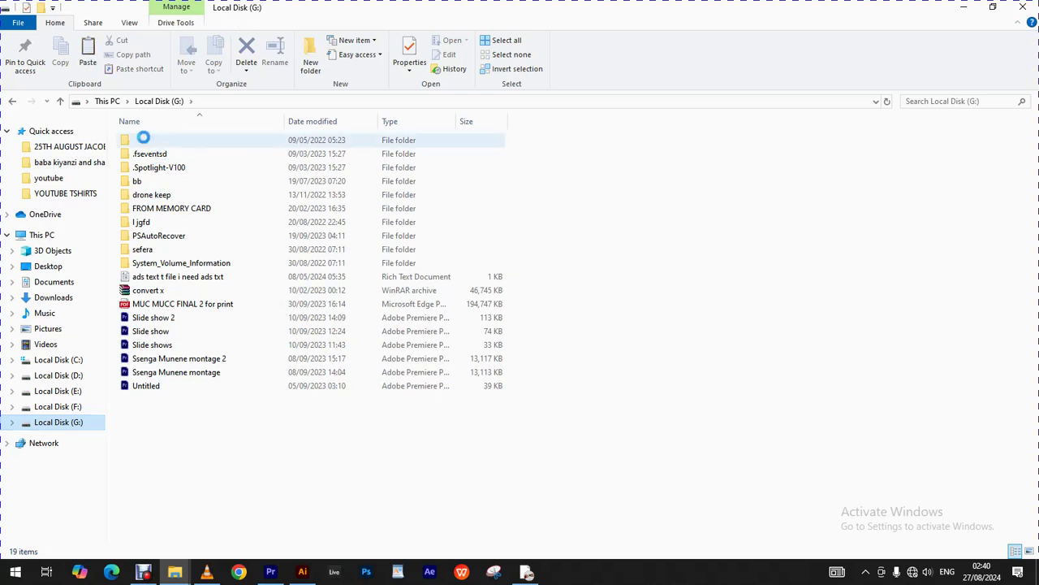
{"action": "left_click", "coordinate": [143, 138]}
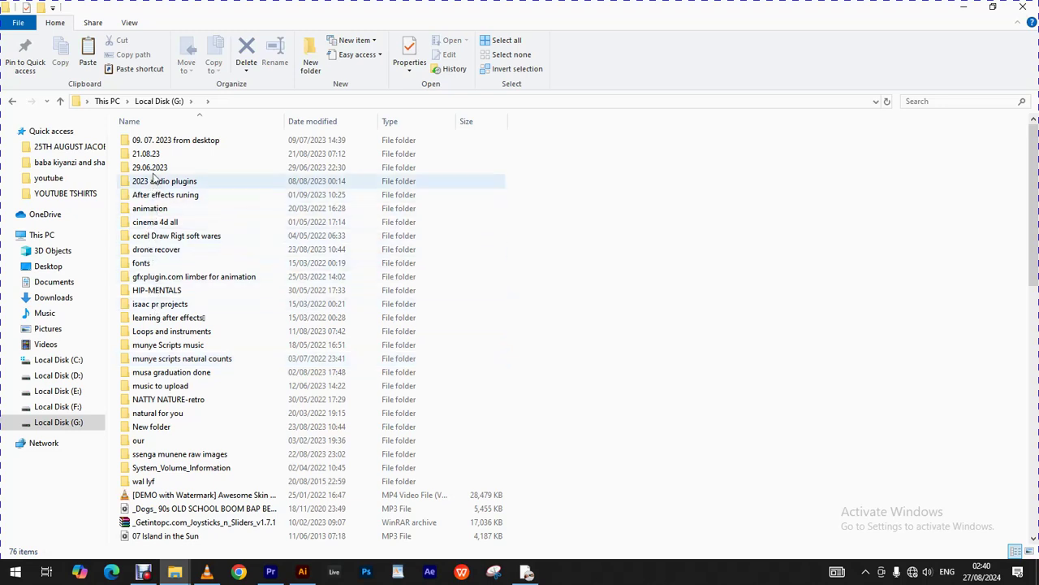
{"action": "left_click", "coordinate": [153, 266]}
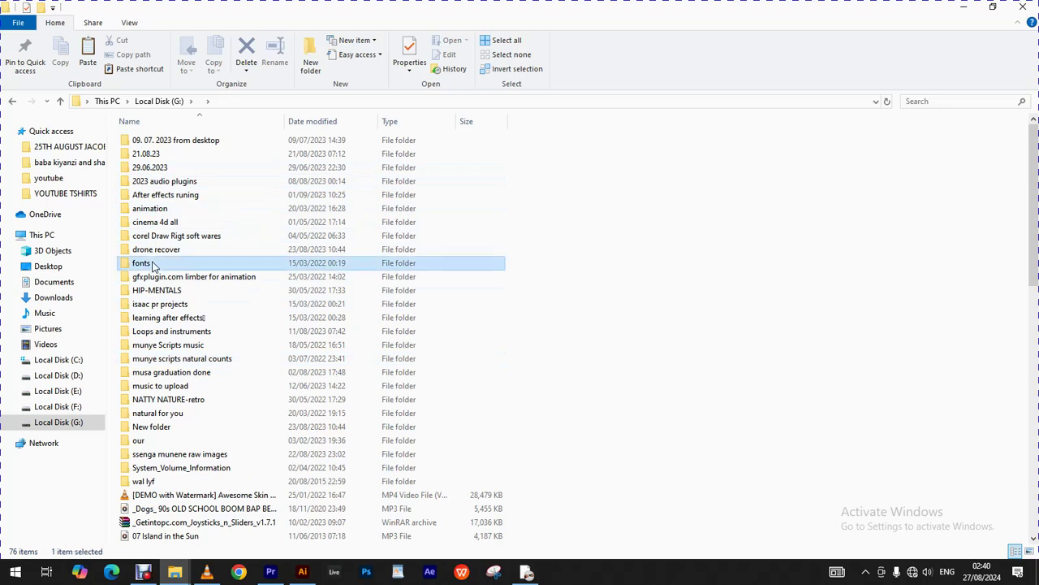
{"action": "double_click", "coordinate": [177, 261]}
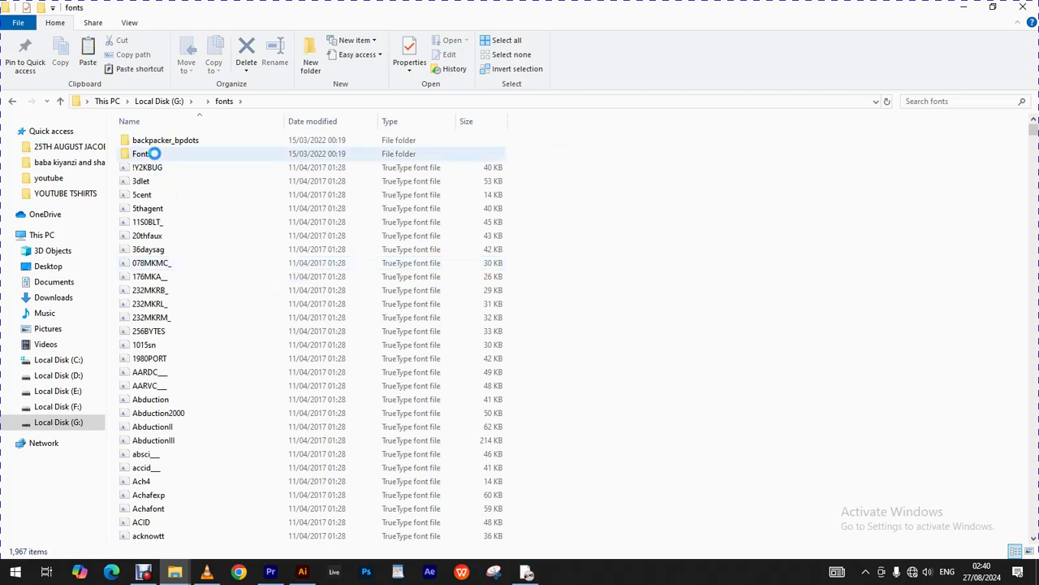
{"action": "left_click", "coordinate": [154, 154]}
{"action": "double_click", "coordinate": [153, 153]}
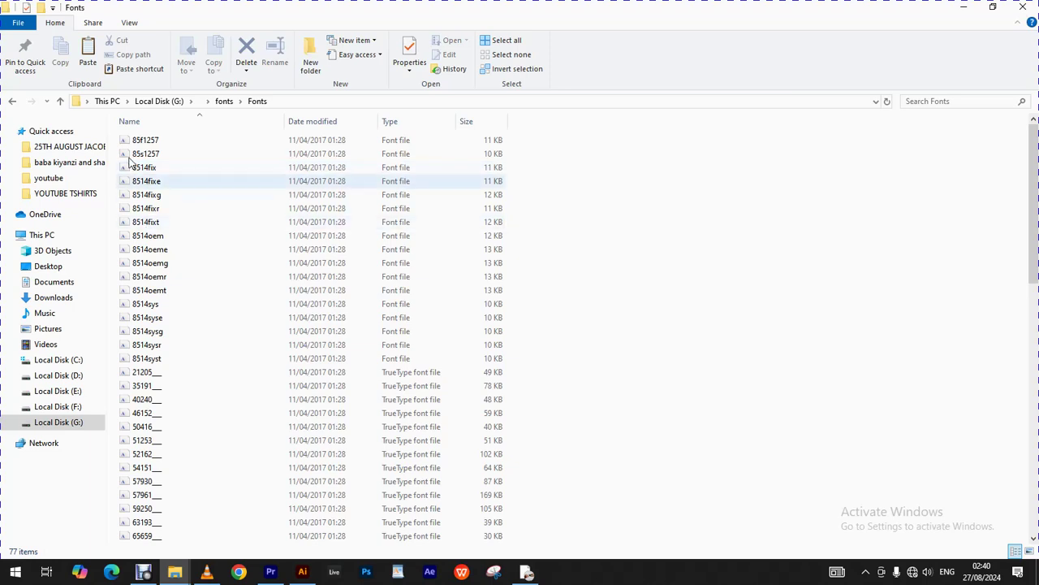
Copy all the files in the Fonts subfolder, from 85f1257 through ArnoPro-BoldItalicCaption, and minimize that window to reveal the Windows Fonts folder
{"action": "left_click", "coordinate": [130, 142]}
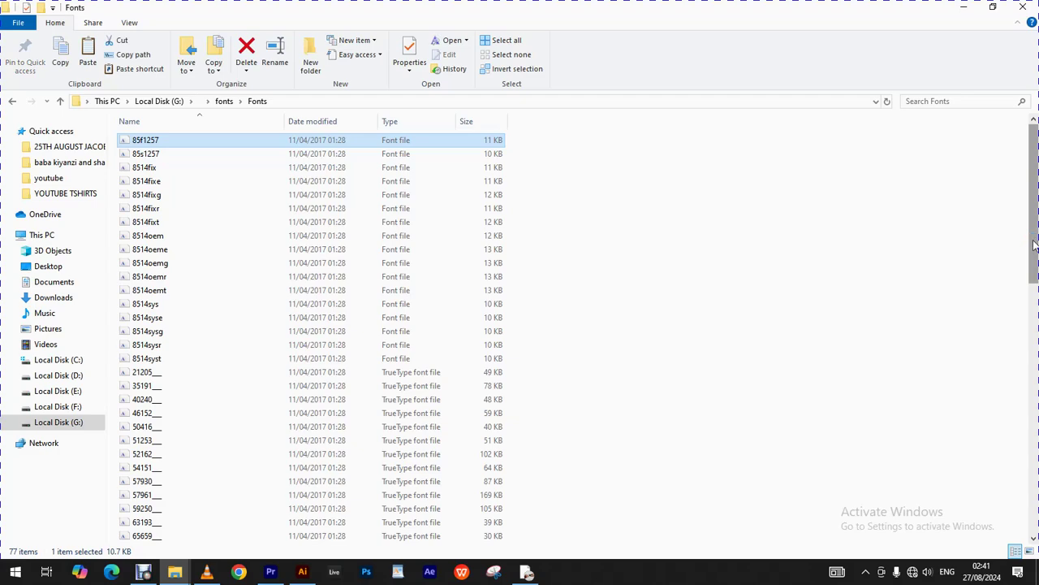
{"action": "scroll", "coordinate": [1032, 239], "scroll_direction": "down", "scroll_amount": 15}
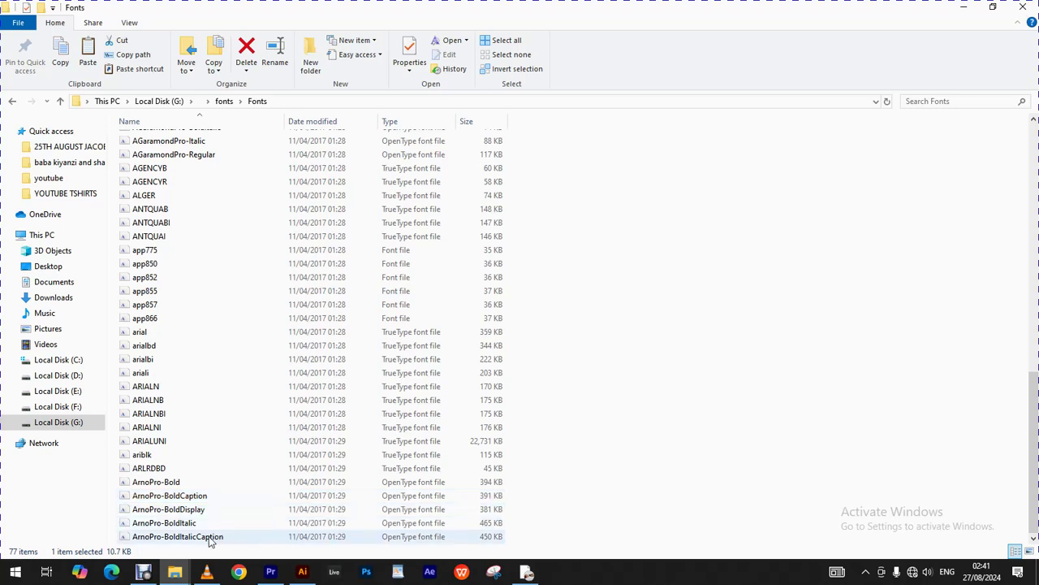
{"action": "key", "text": "ctrl+a"}
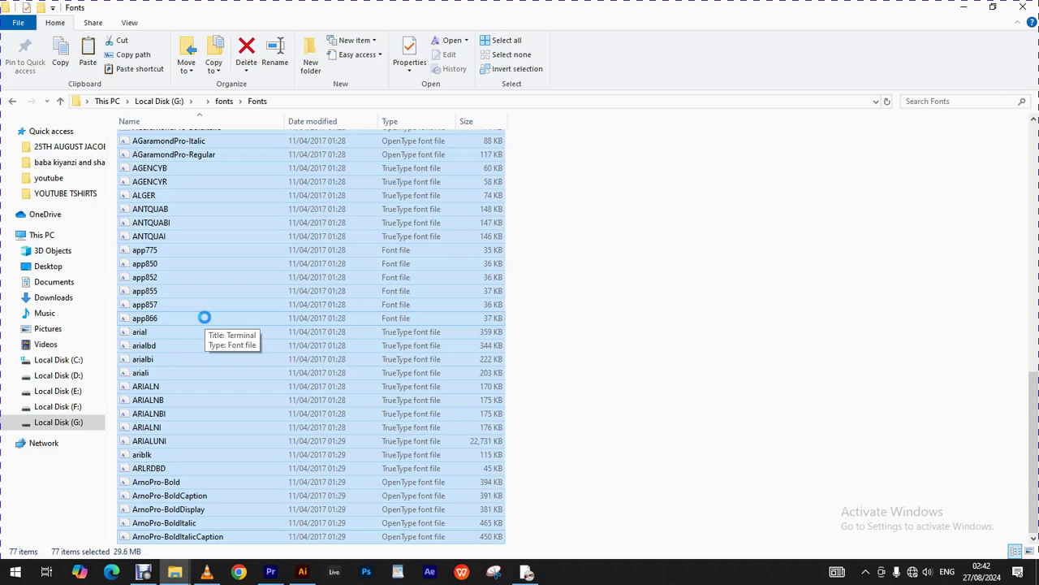
{"action": "double_click", "coordinate": [294, 11]}
{"action": "left_click_drag", "start_coordinate": [294, 11], "coordinate": [703, 110]}
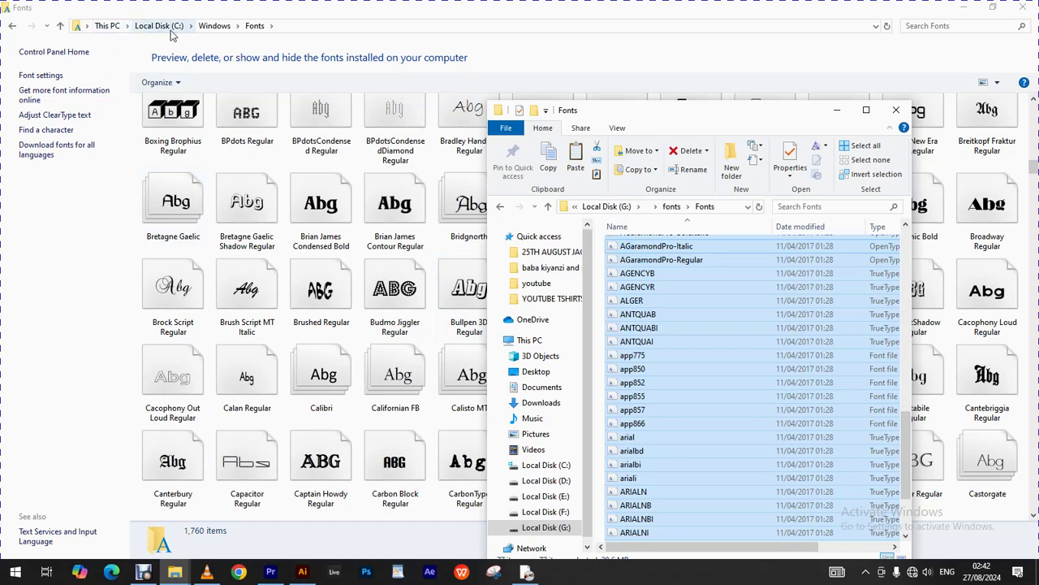
{"action": "key", "text": "shift+F10"}
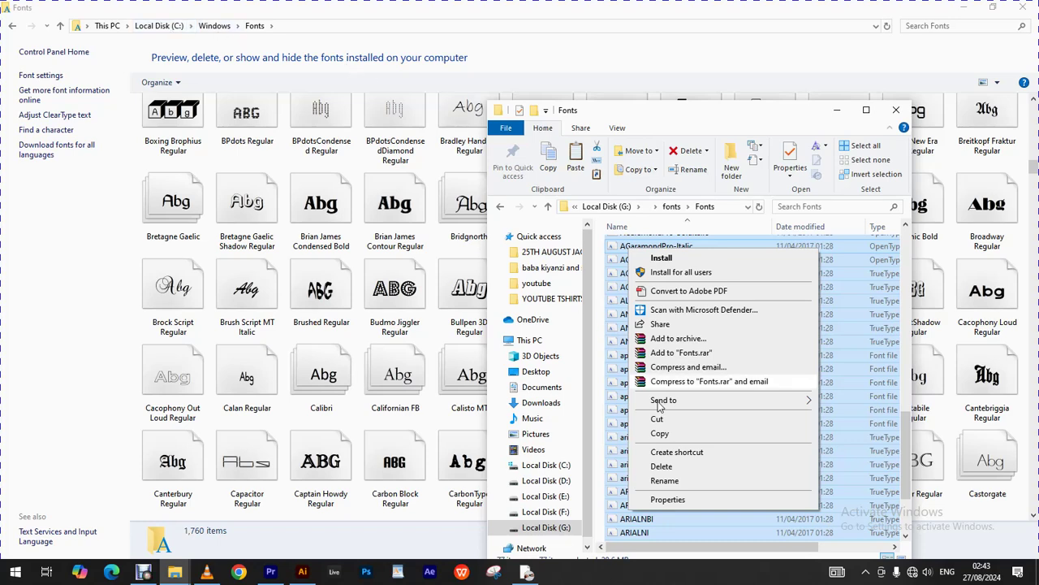
{"action": "left_click", "coordinate": [679, 433]}
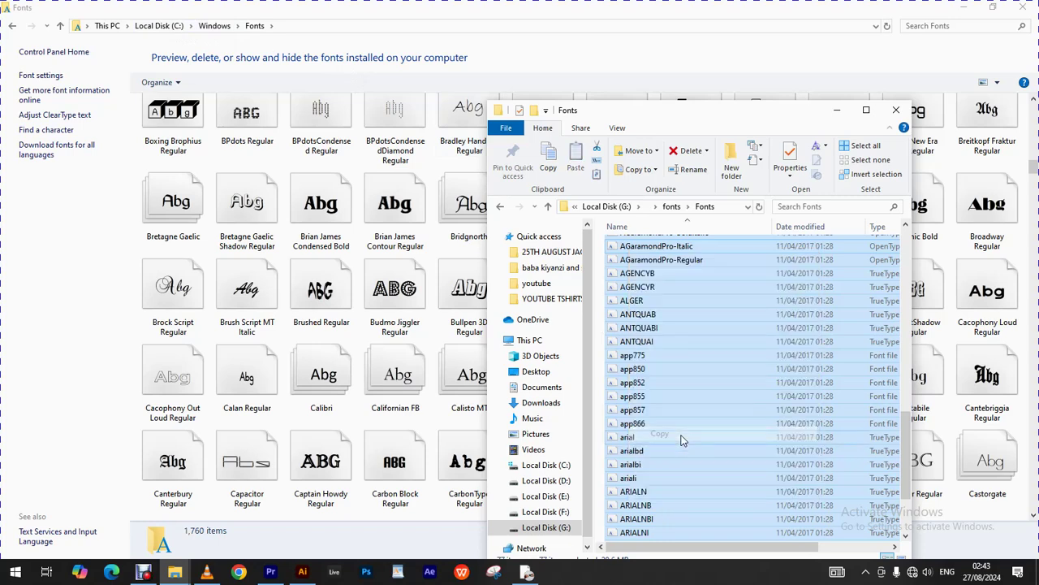
{"action": "left_click", "coordinate": [844, 116]}
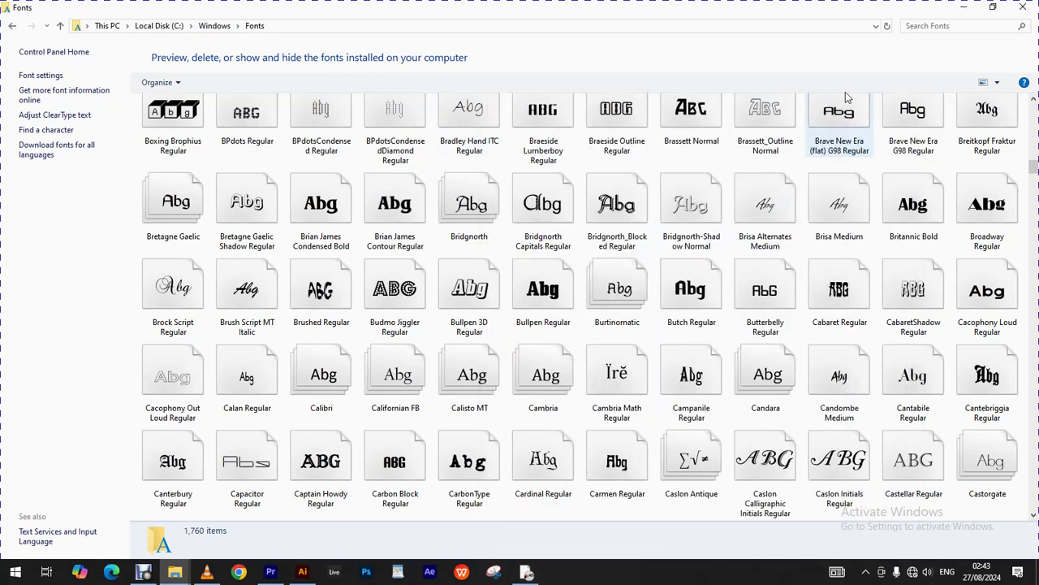
Paste the copied files into the Windows Fonts folder, declining to replace already installed fonts for all current items, and minimize the window
{"action": "right_click", "coordinate": [139, 321]}
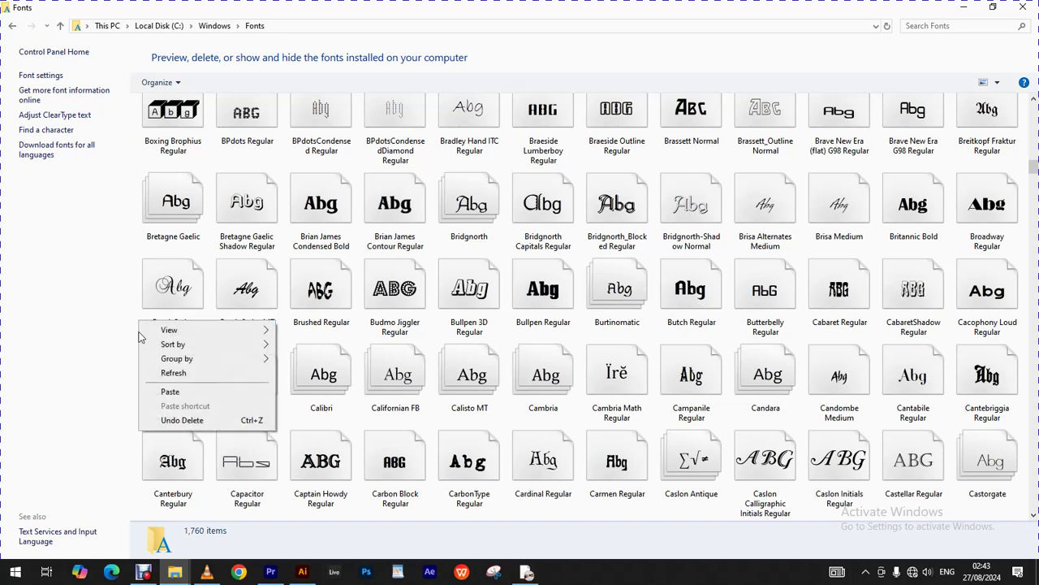
{"action": "left_click", "coordinate": [170, 392]}
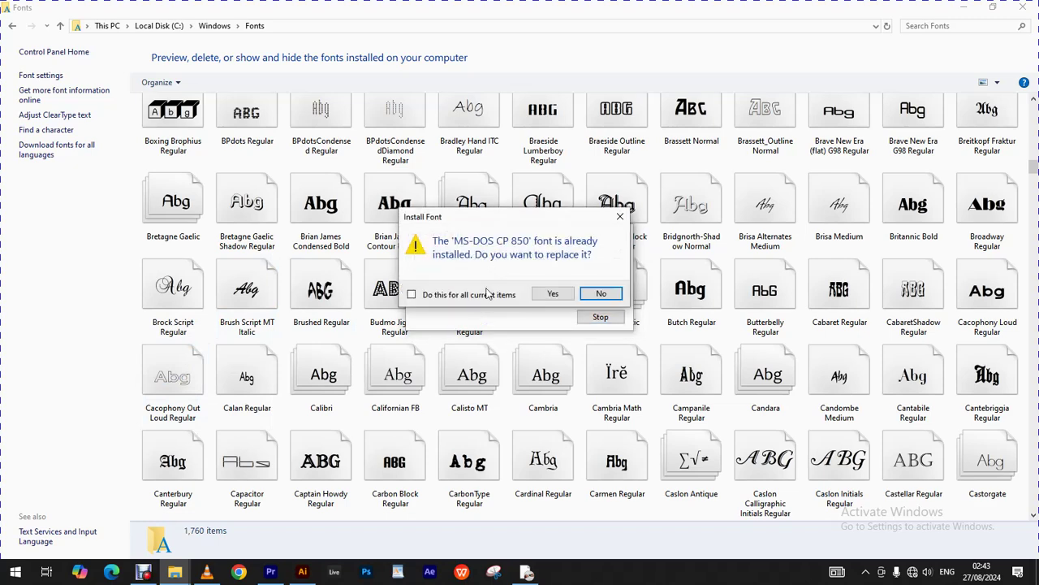
{"action": "left_click", "coordinate": [488, 295]}
{"action": "left_click", "coordinate": [601, 295]}
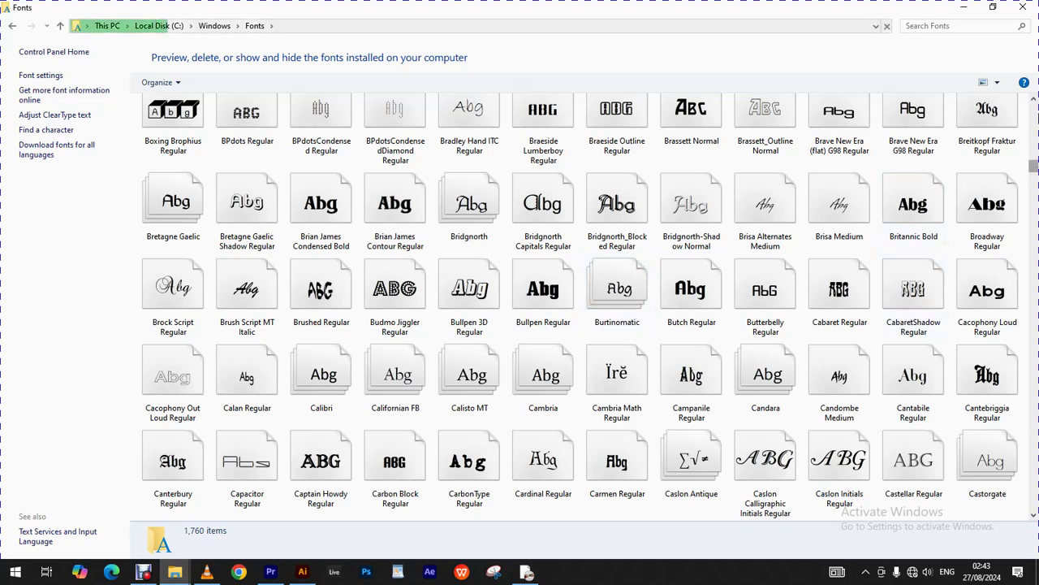
{"action": "left_click_drag", "start_coordinate": [1033, 165], "coordinate": [1033, 493]}
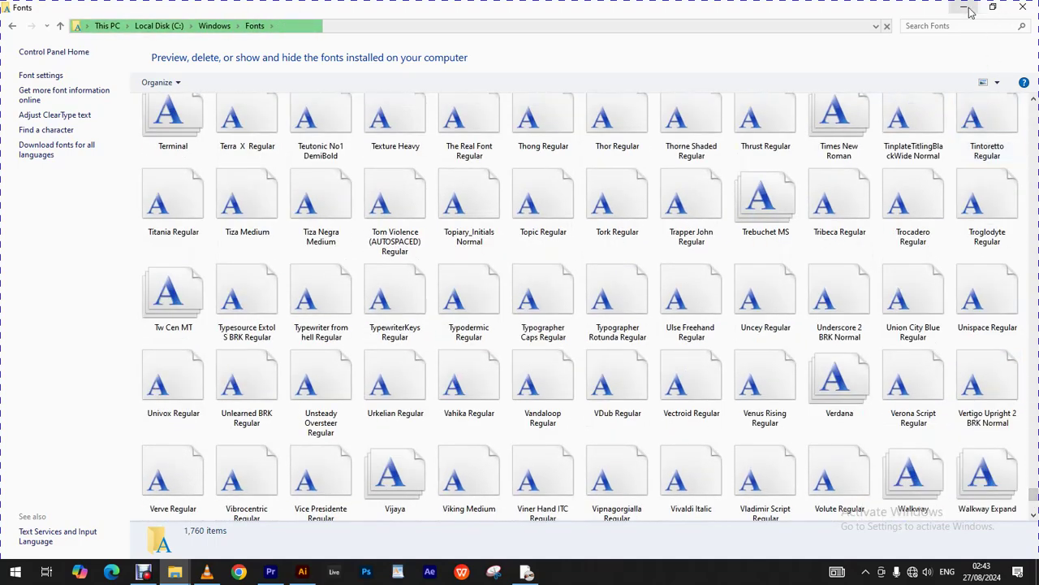
{"action": "left_click", "coordinate": [966, 9]}
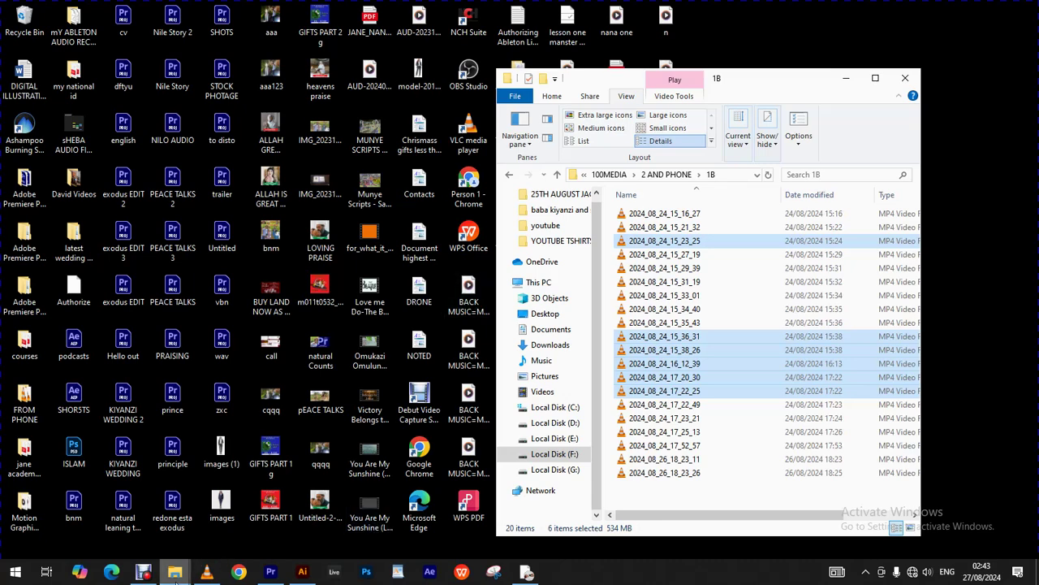
Close both Fonts windows and the 1B folder window
{"action": "mouse_move", "coordinate": [175, 572]}
{"action": "mouse_move", "coordinate": [291, 515]}
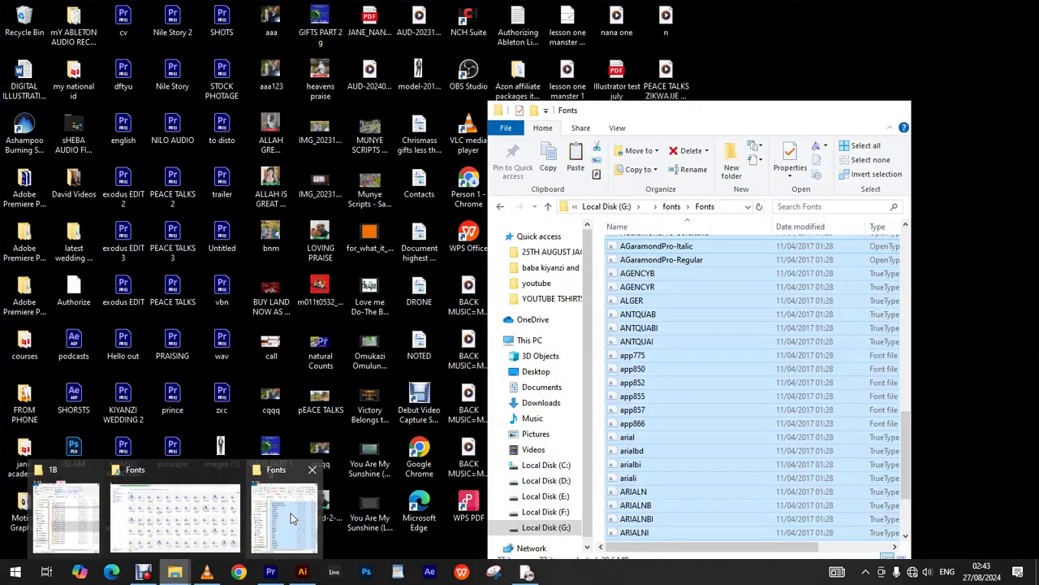
{"action": "left_click", "coordinate": [312, 469]}
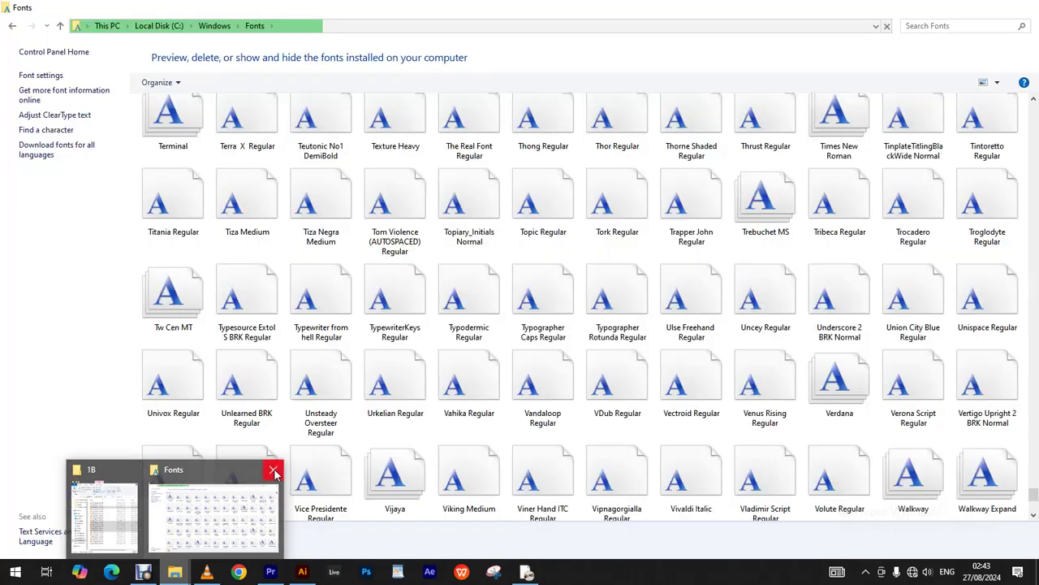
{"action": "left_click", "coordinate": [274, 469]}
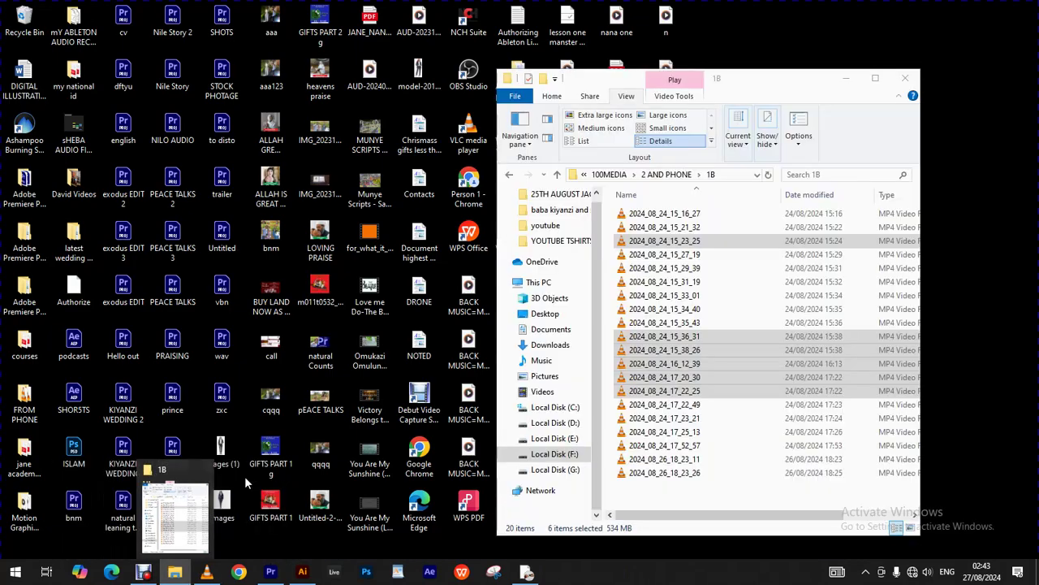
{"action": "left_click", "coordinate": [902, 77]}
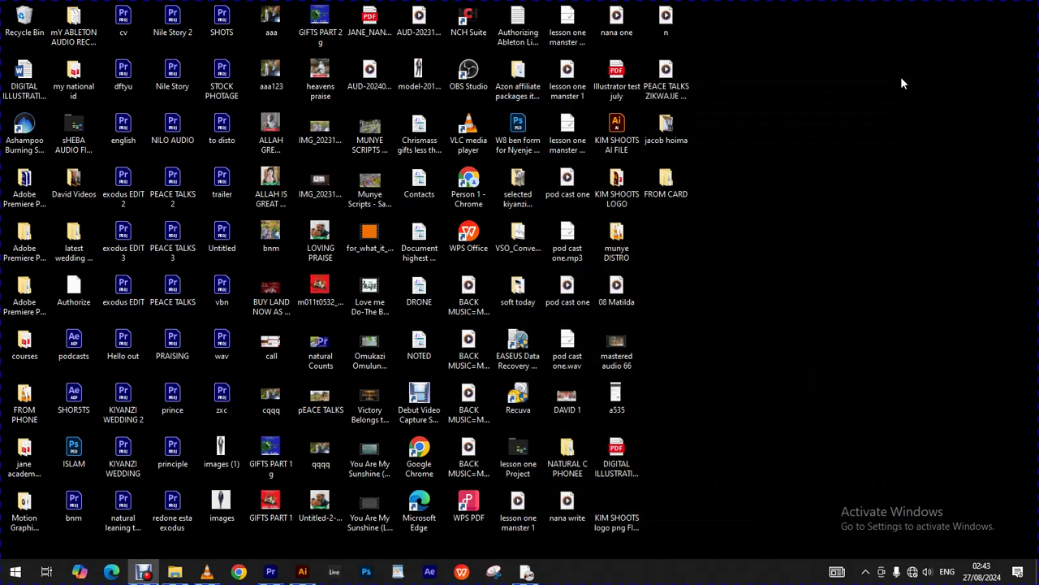
Refresh the desktop twice
{"action": "right_click", "coordinate": [835, 99]}
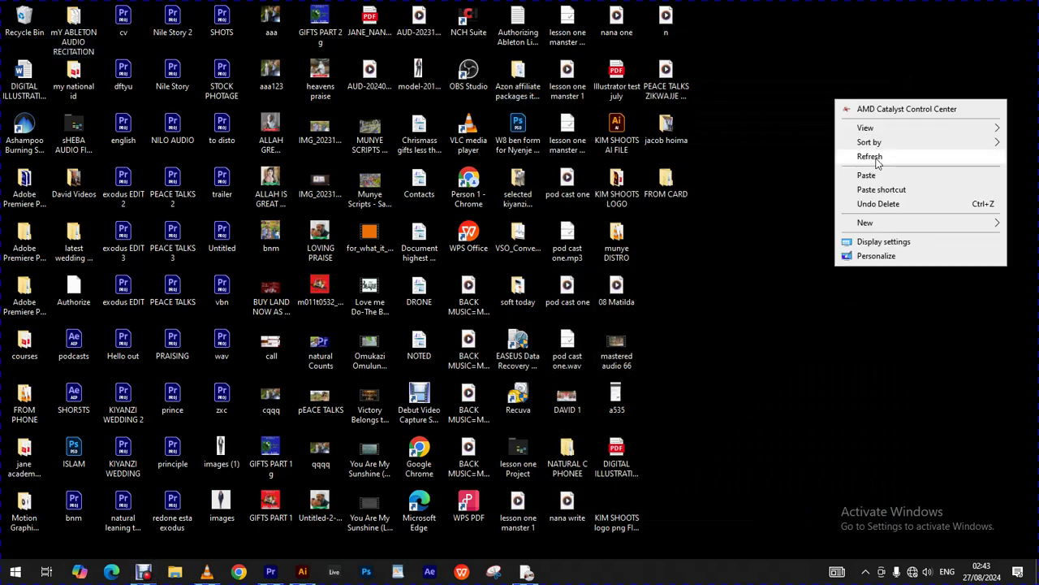
{"action": "left_click", "coordinate": [852, 153]}
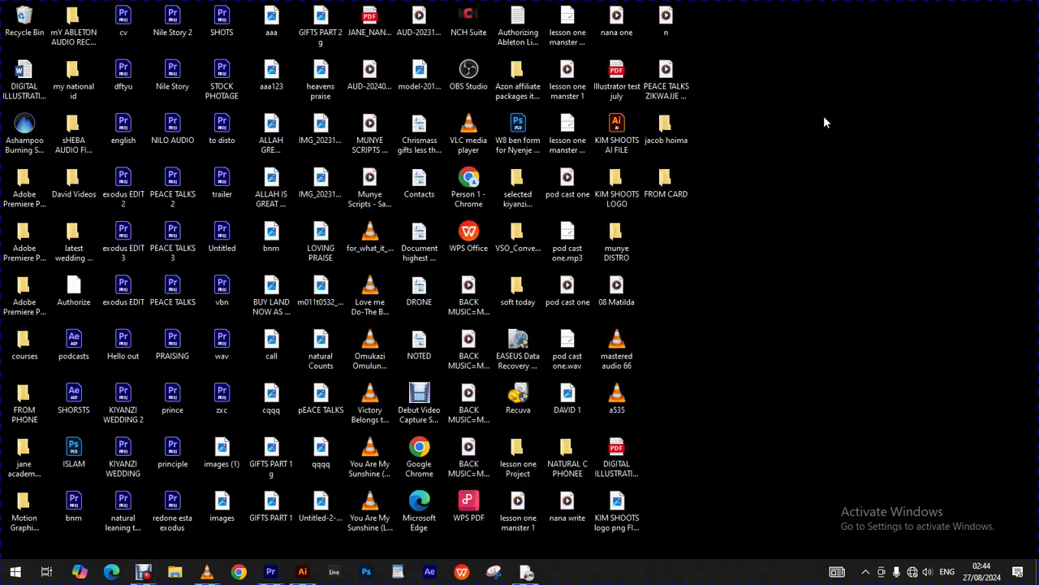
{"action": "right_click", "coordinate": [824, 117]}
{"action": "left_click", "coordinate": [859, 175]}
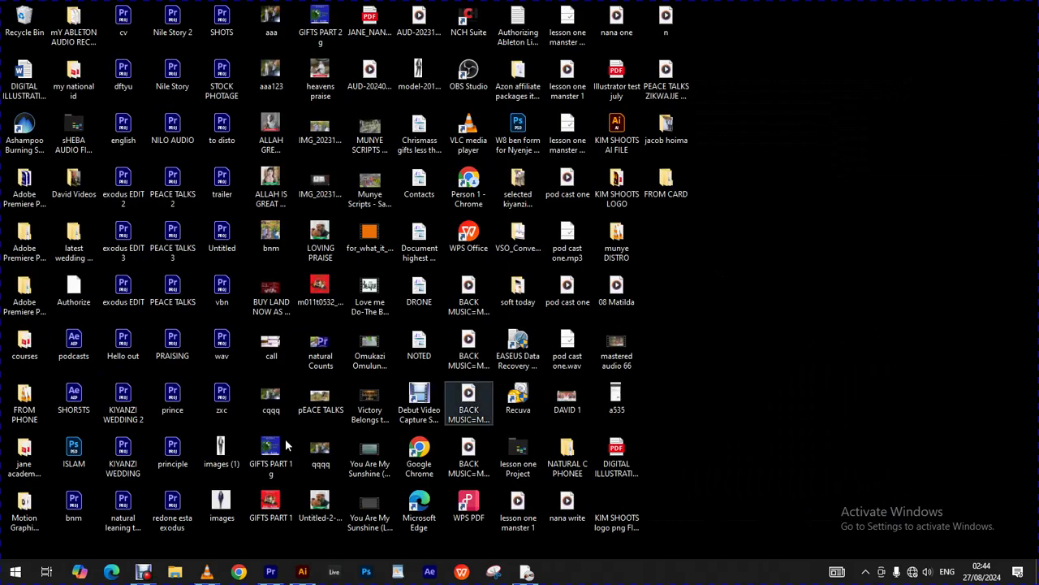
Minimize Premiere Pro, switch to Illustrator, and shrink the black rectangle behind HOME to about 1034 by 357 px
{"action": "left_click", "coordinate": [272, 574]}
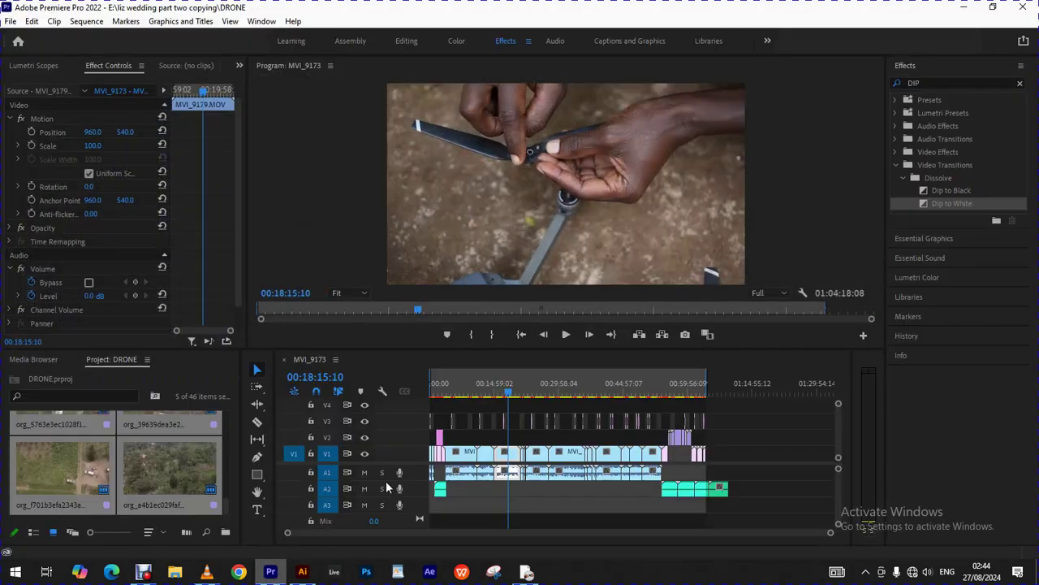
{"action": "left_click", "coordinate": [302, 572]}
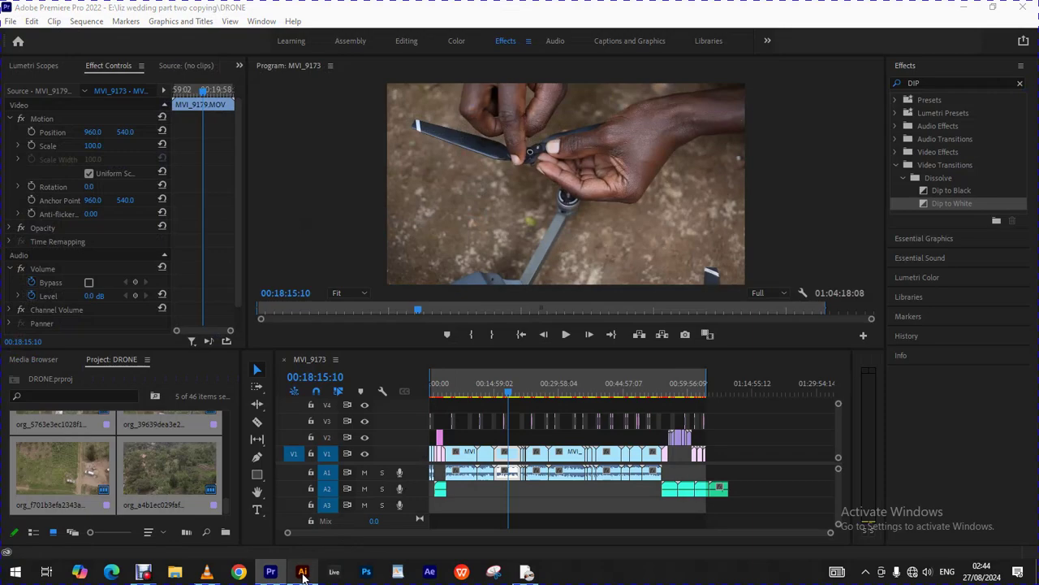
{"action": "left_click", "coordinate": [960, 11]}
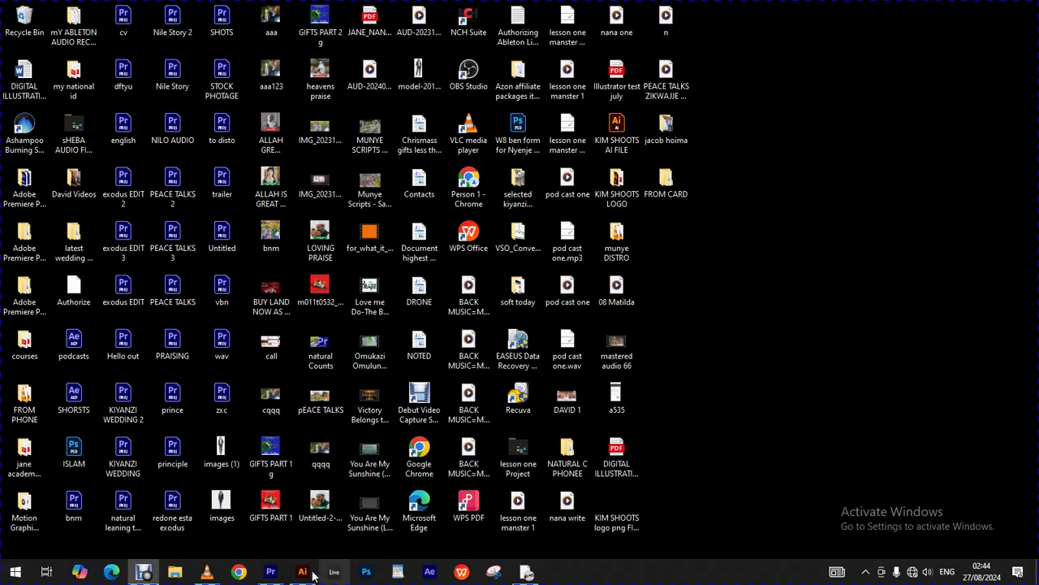
{"action": "left_click", "coordinate": [302, 572]}
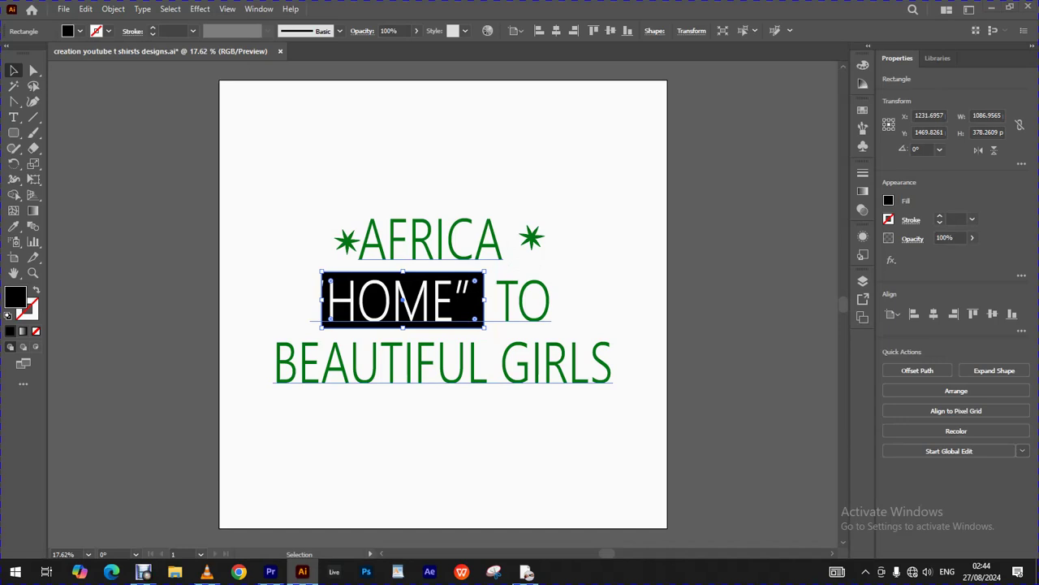
{"action": "left_click_drag", "start_coordinate": [485, 299], "coordinate": [477, 299]}
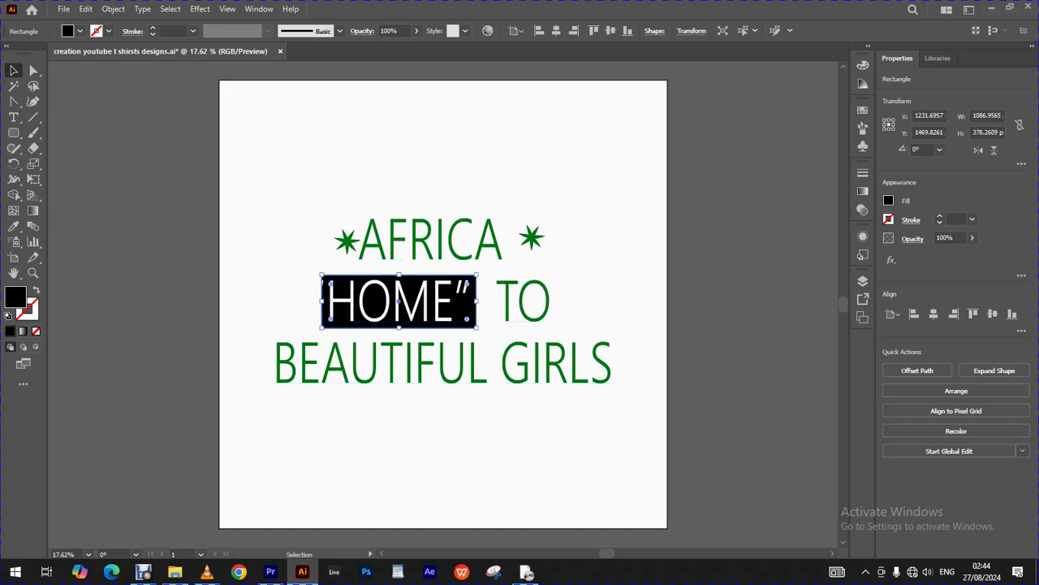
{"action": "left_click", "coordinate": [14, 118]}
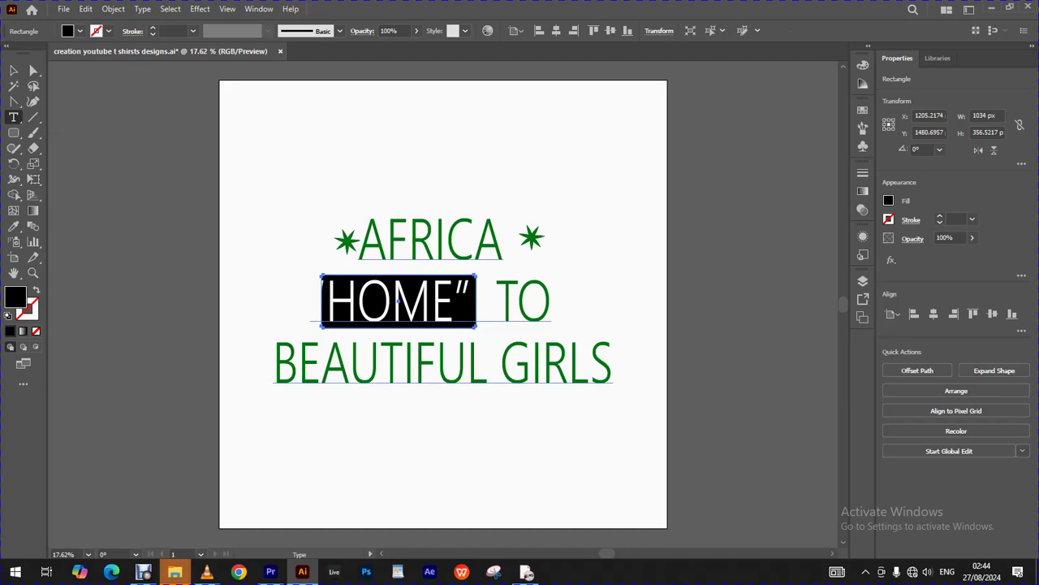
{"action": "key", "text": "ctrl+shift+a"}
{"action": "left_click_drag", "start_coordinate": [324, 300], "coordinate": [453, 301]}
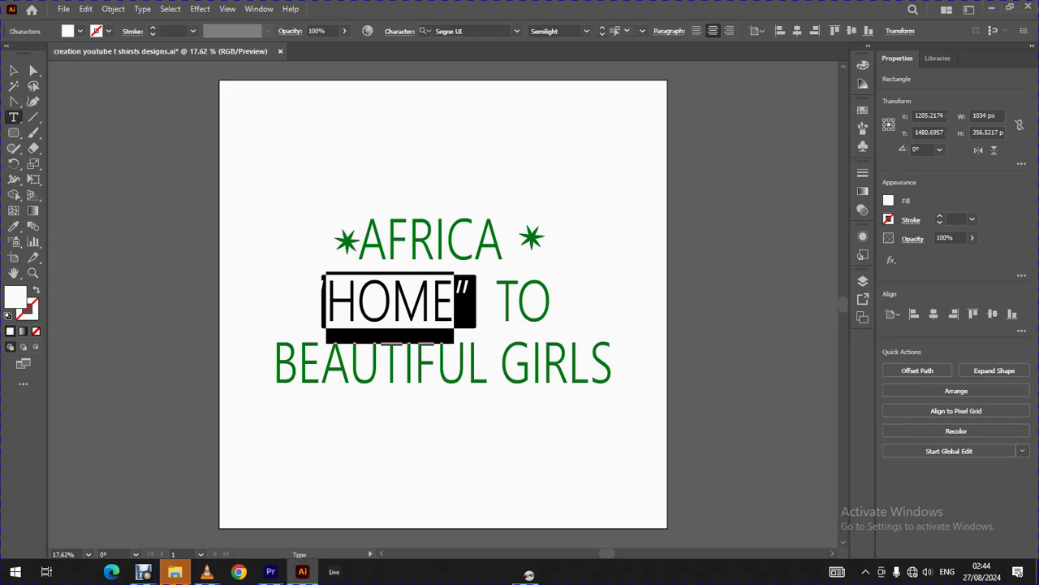
{"action": "left_click", "coordinate": [14, 71]}
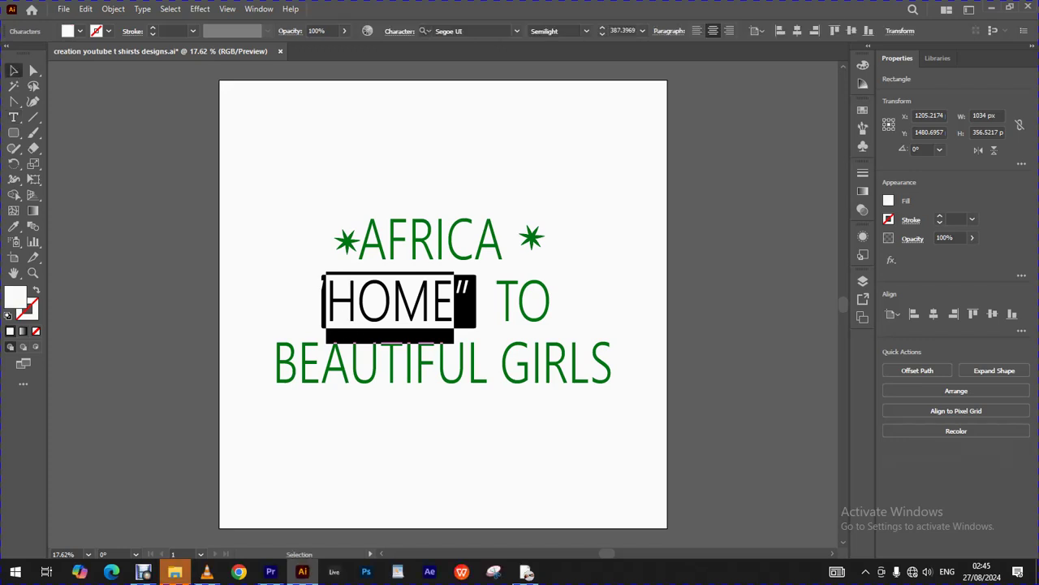
{"action": "key", "text": "ctrl+a"}
{"action": "double_click", "coordinate": [470, 300]}
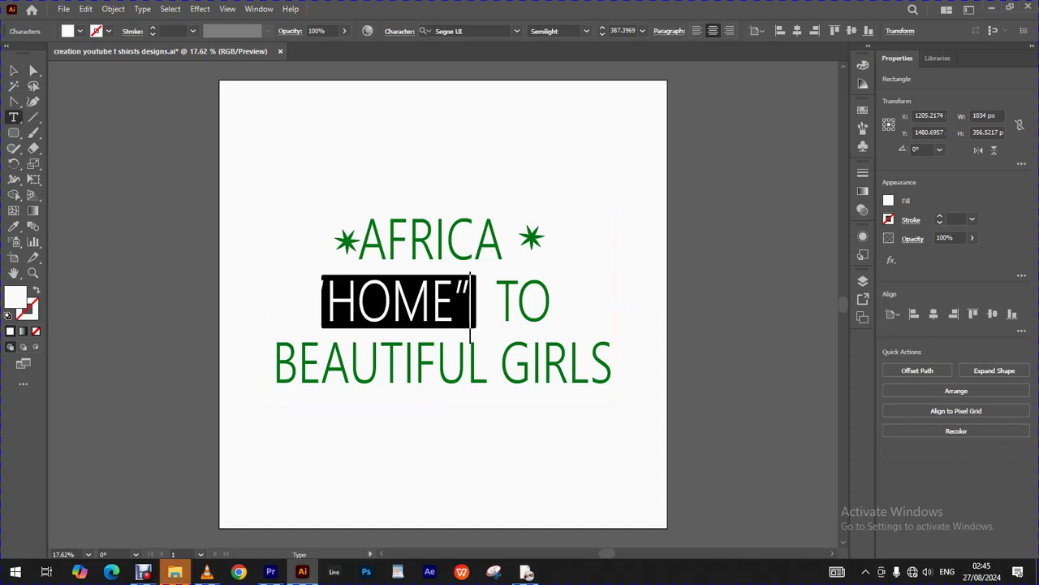
{"action": "left_click", "coordinate": [14, 71]}
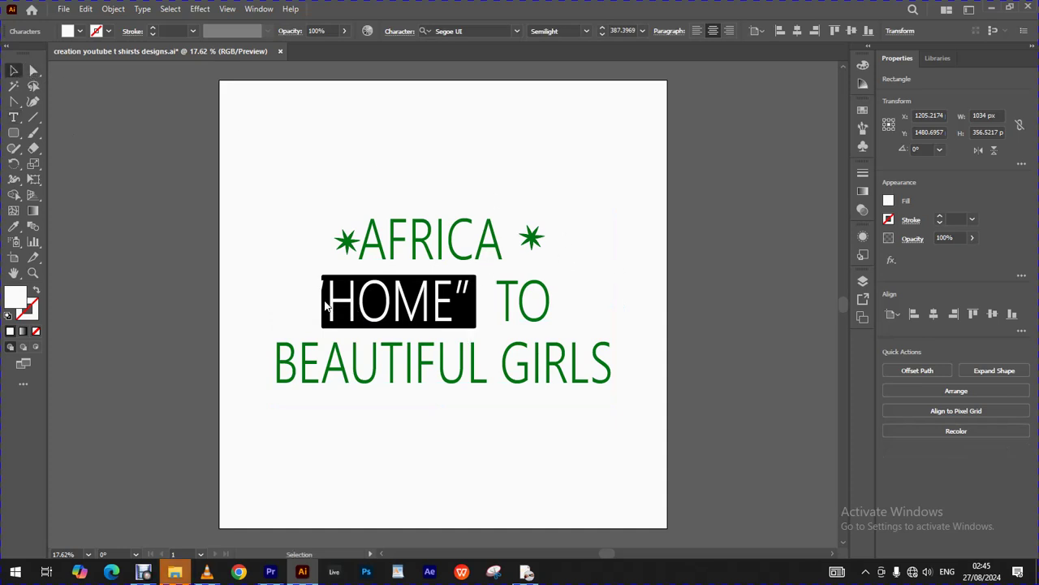
{"action": "left_click", "coordinate": [348, 282]}
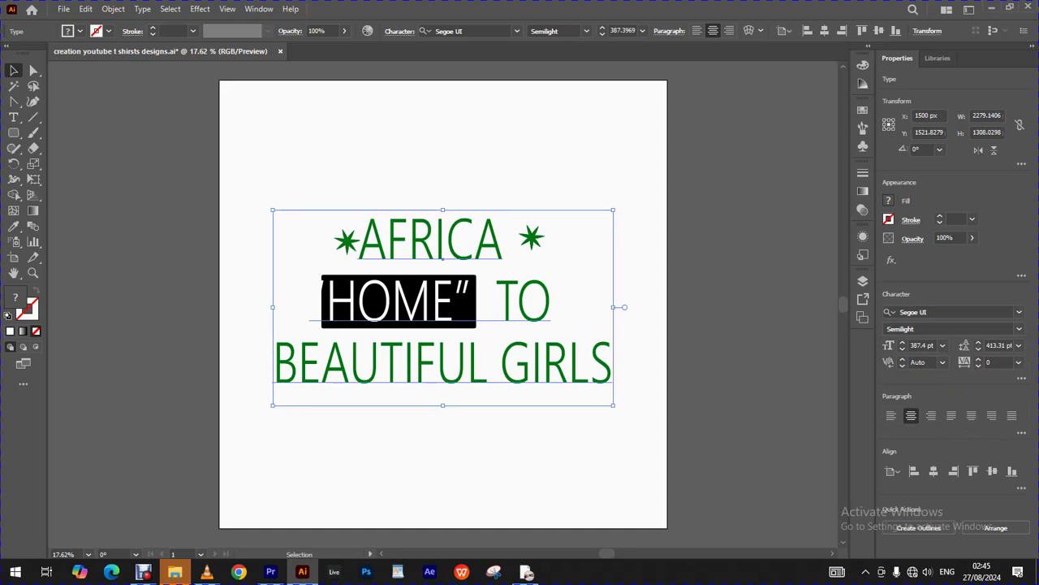
{"action": "key", "text": "ctrl+shift+a"}
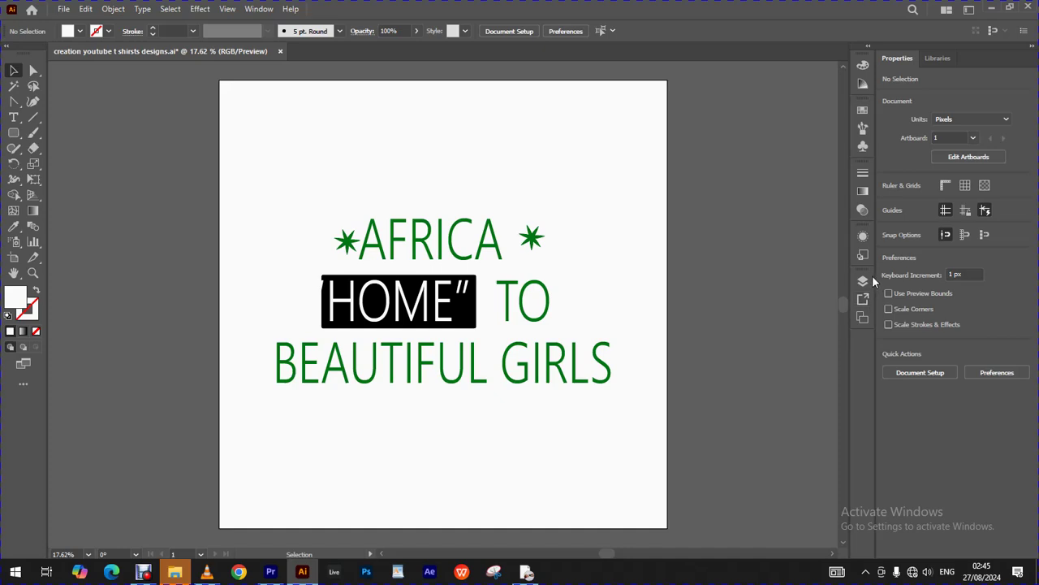
Create a new layer above Layer 1 and move the AFRICA "HOME" TO BEAUTIFUL GIRLS text onto it, in place
{"action": "left_click", "coordinate": [869, 279]}
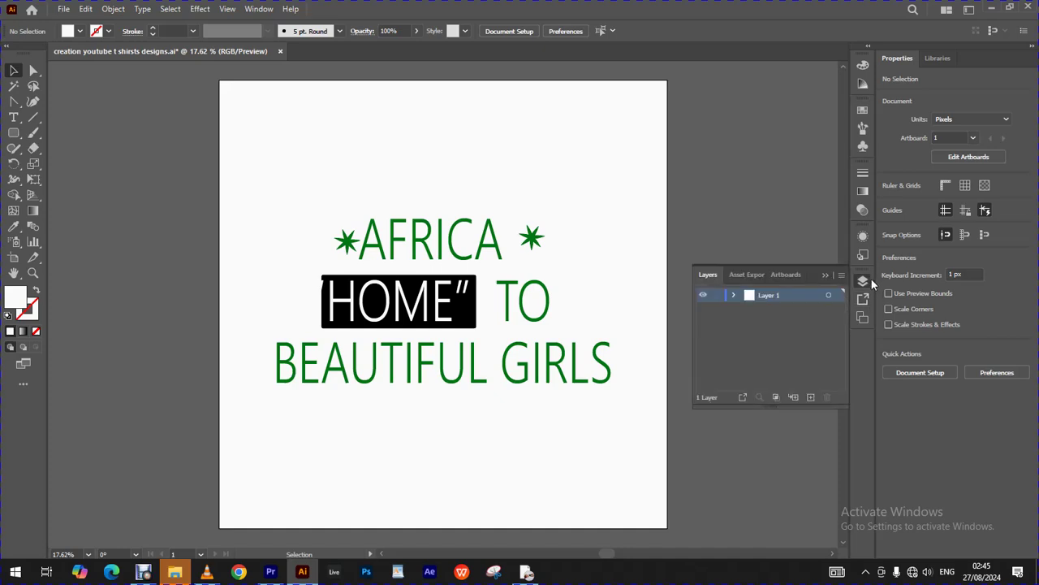
{"action": "left_click", "coordinate": [809, 397]}
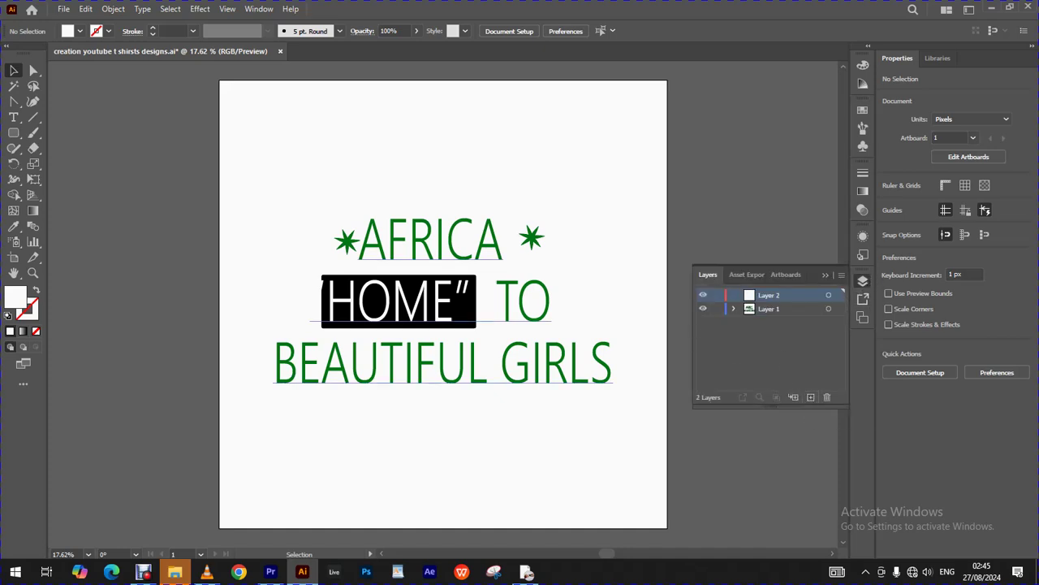
{"action": "left_click", "coordinate": [829, 308]}
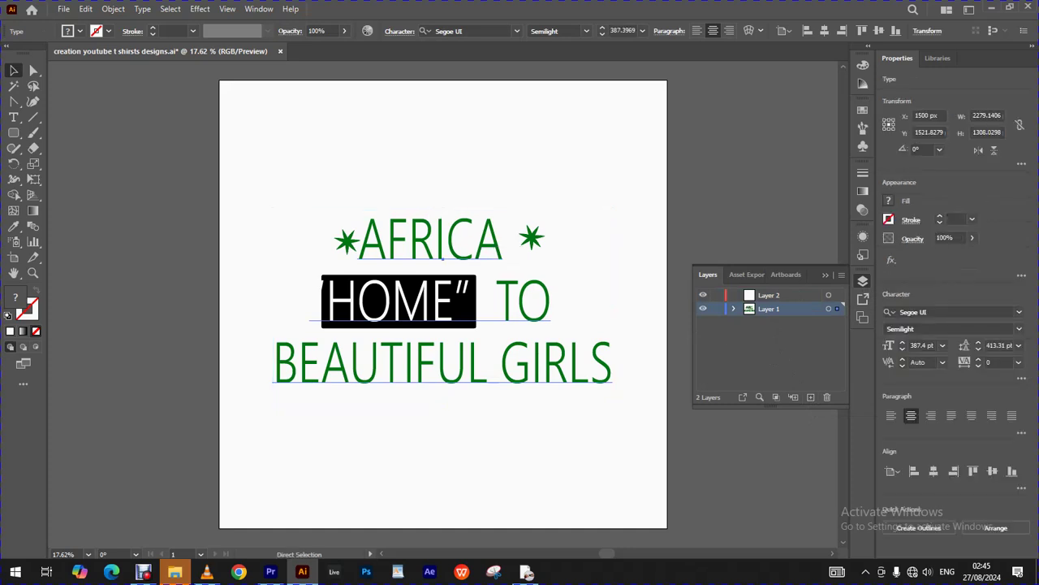
{"action": "key", "text": "ctrl+x"}
{"action": "left_click", "coordinate": [771, 299]}
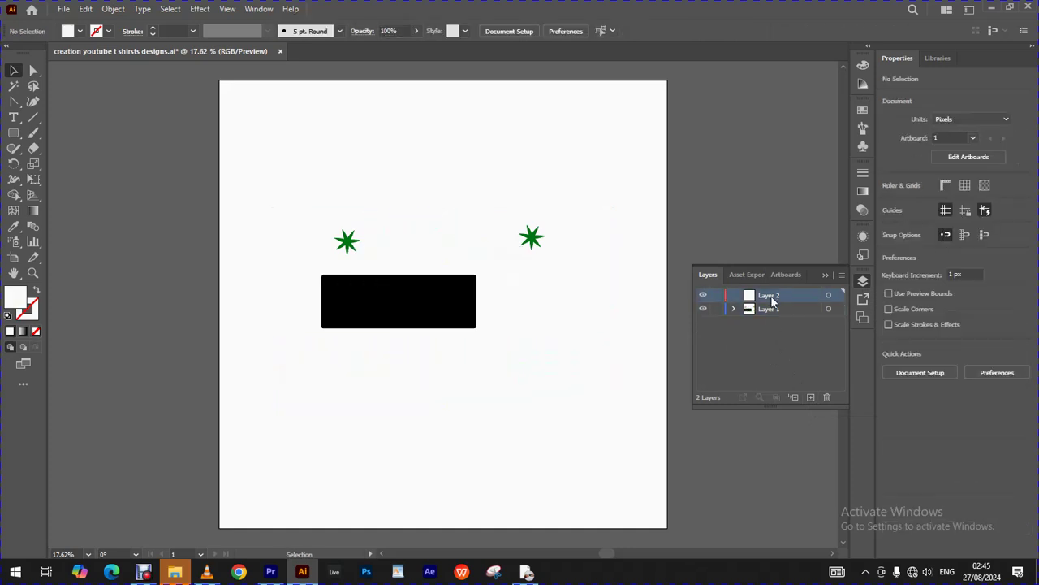
{"action": "key", "text": "ctrl+f"}
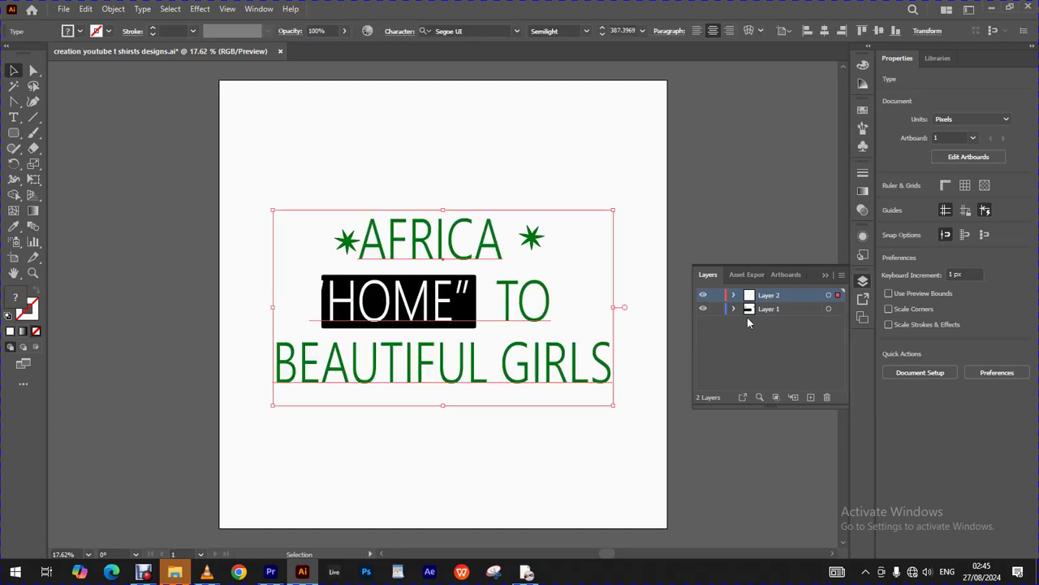
With Layer 2 temporarily hidden, extend the black rectangle's left edge to cover the opening quotation mark, making it about 1130 px wide
{"action": "key", "text": "ctrl+z"}
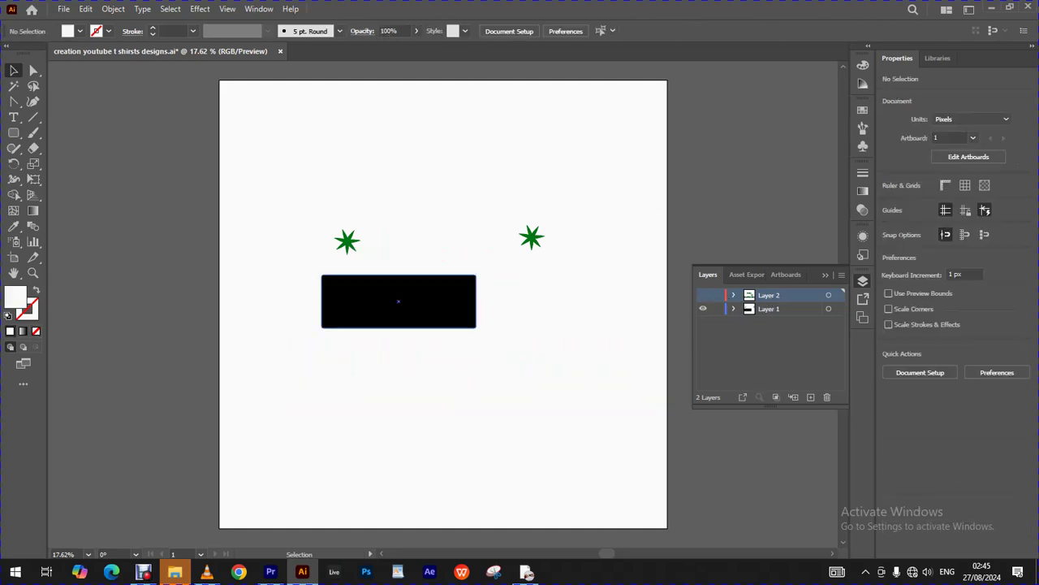
{"action": "left_click", "coordinate": [398, 301]}
{"action": "left_click_drag", "start_coordinate": [322, 301], "coordinate": [307, 301]}
{"action": "left_click", "coordinate": [703, 295]}
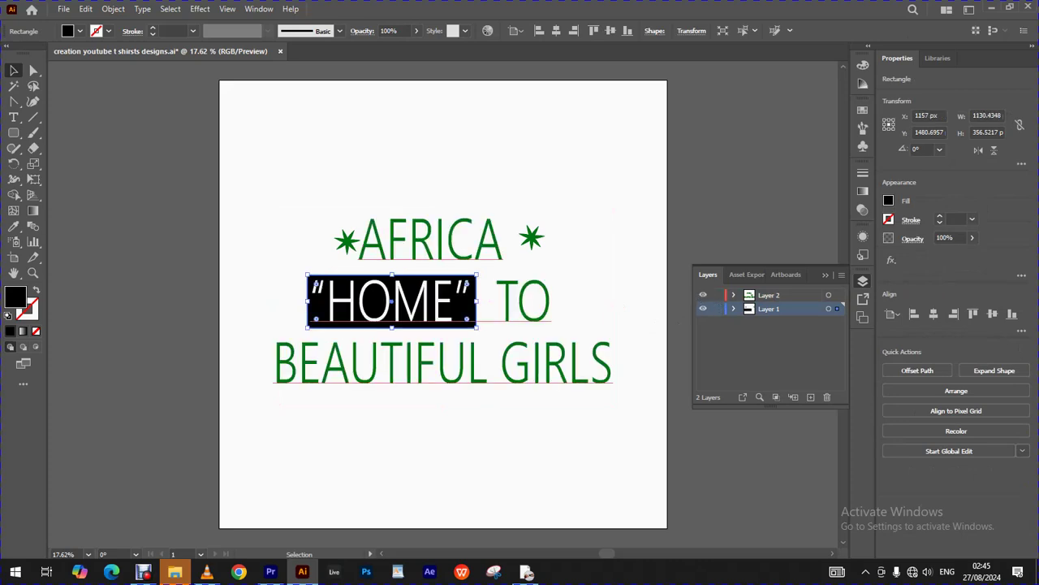
{"action": "key", "text": "ctrl+shift+a"}
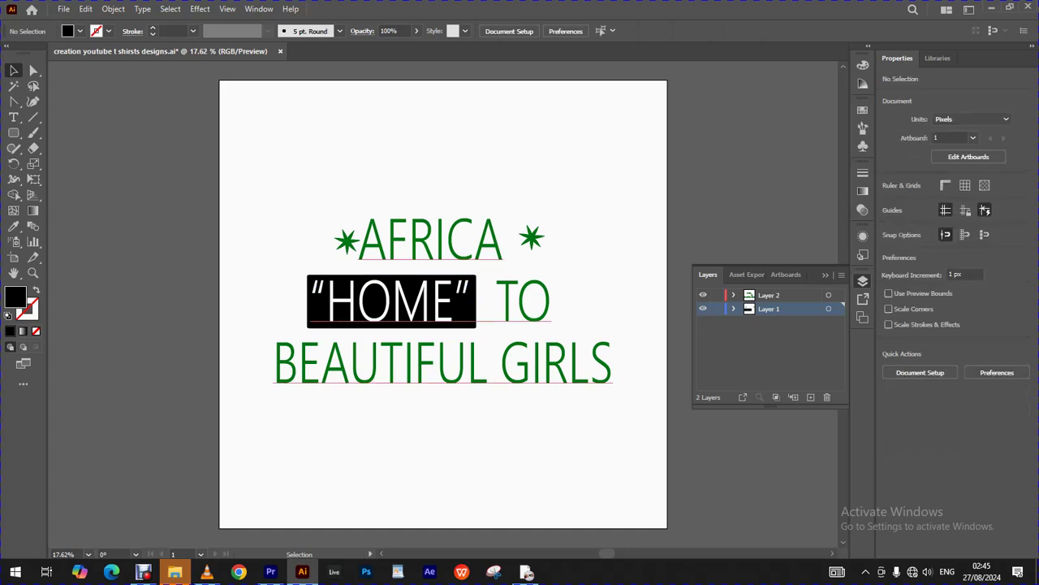
Select the word HOME and preview the installed fonts on it, from Segoe UI down to the names starting with V
{"action": "left_click", "coordinate": [14, 117]}
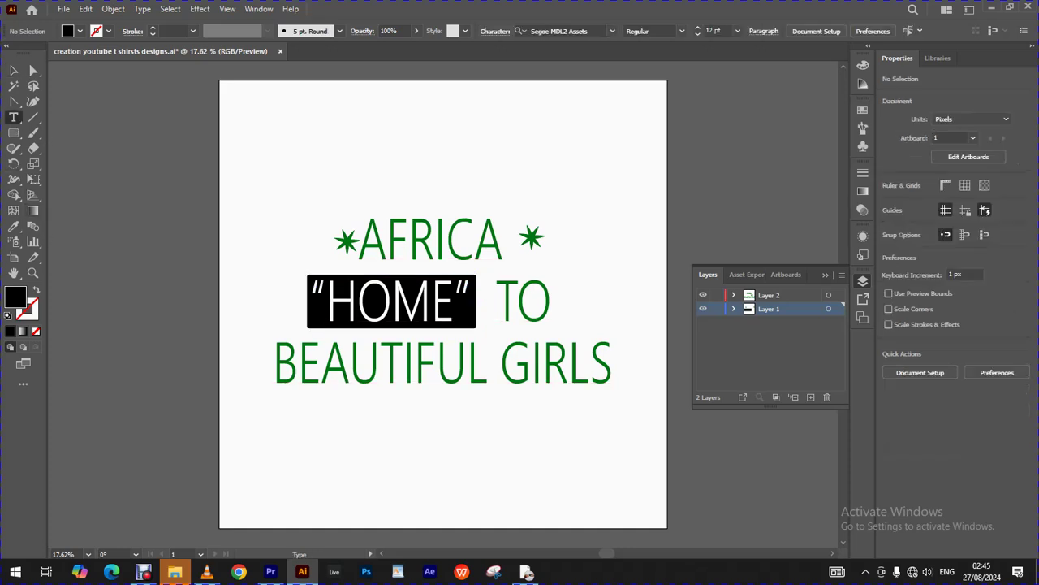
{"action": "left_click_drag", "start_coordinate": [326, 302], "coordinate": [453, 302]}
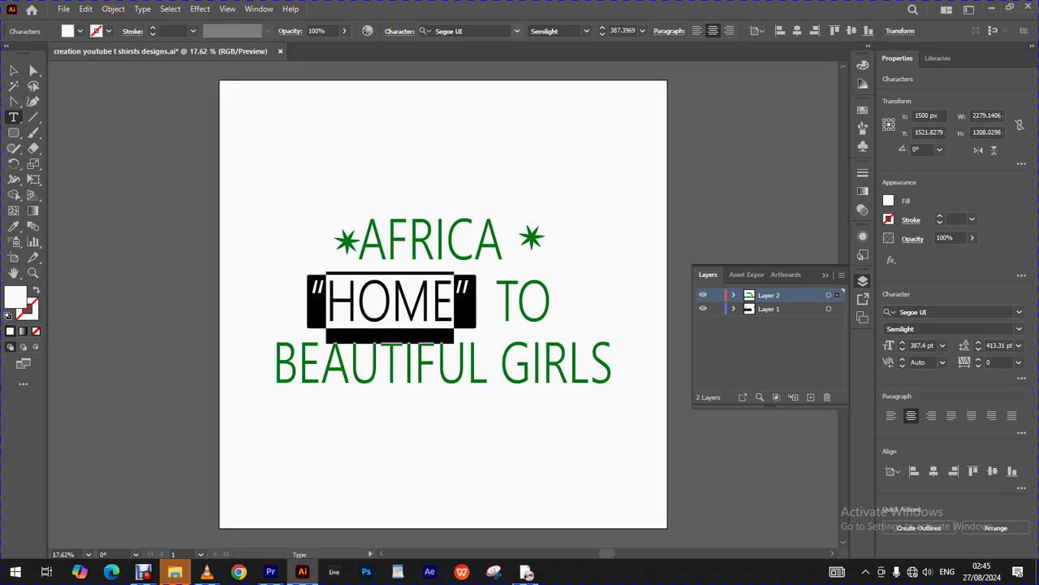
{"action": "left_click", "coordinate": [517, 32]}
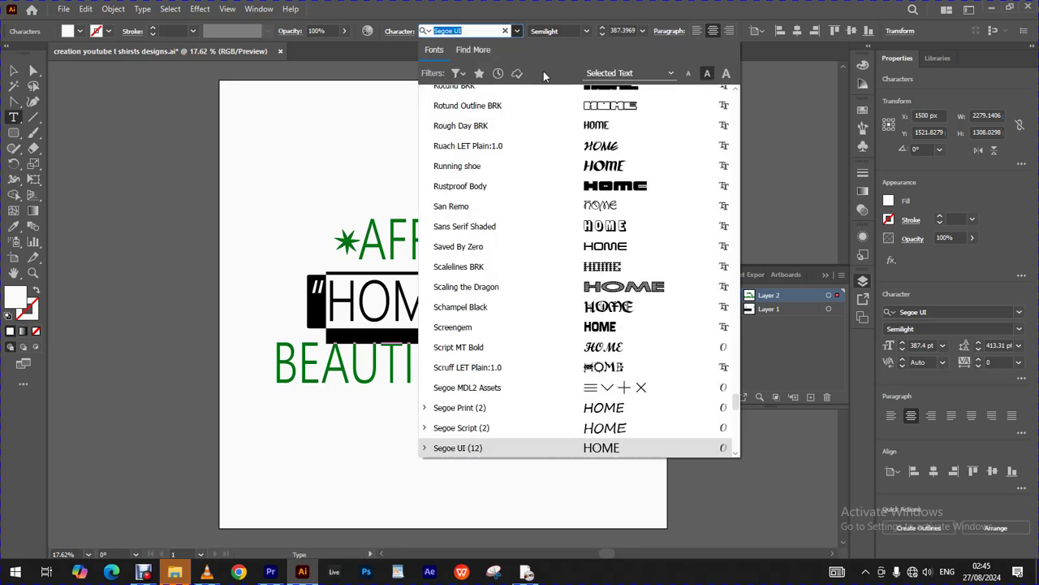
{"action": "scroll", "coordinate": [605, 333], "scroll_direction": "down", "scroll_amount": 4}
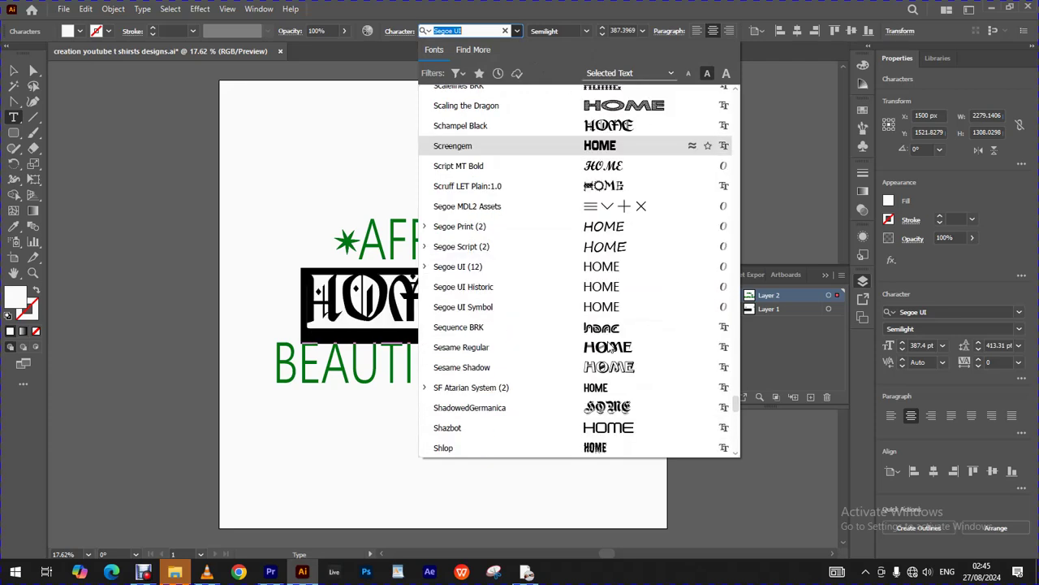
{"action": "left_click", "coordinate": [737, 422]}
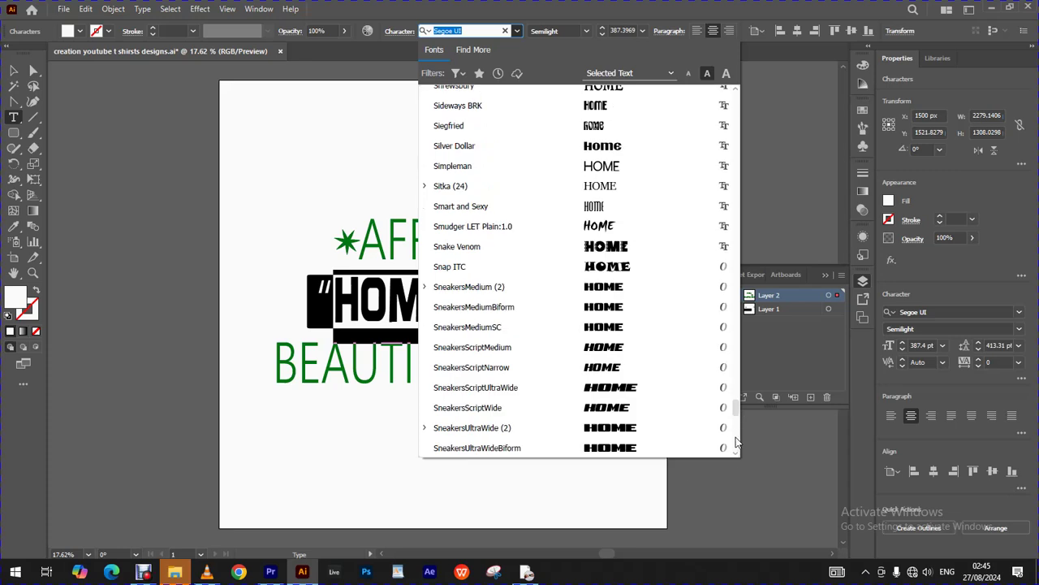
{"action": "scroll", "coordinate": [630, 386], "scroll_direction": "down", "scroll_amount": 5}
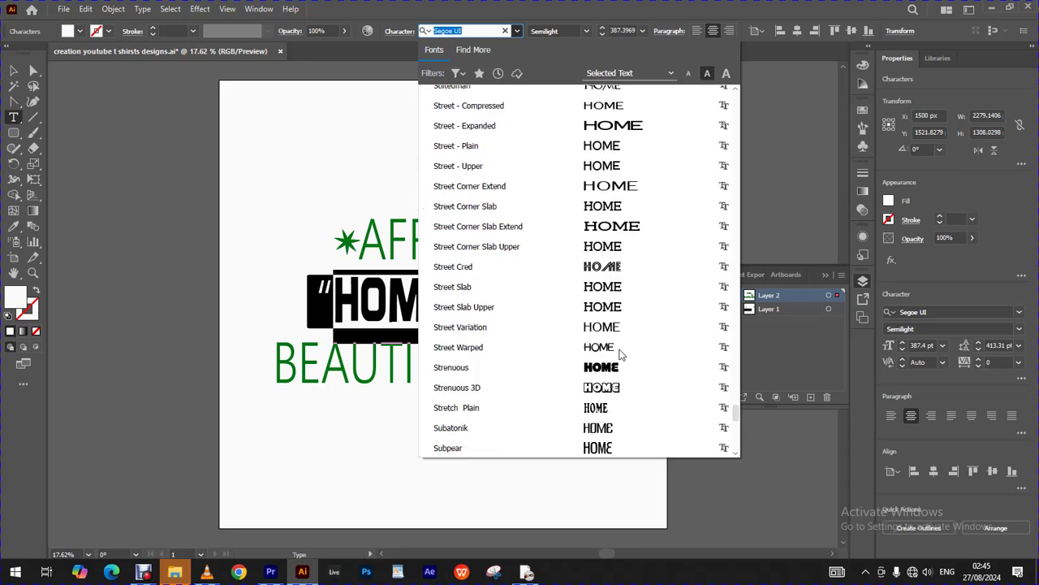
{"action": "scroll", "coordinate": [620, 369], "scroll_direction": "down", "scroll_amount": 5}
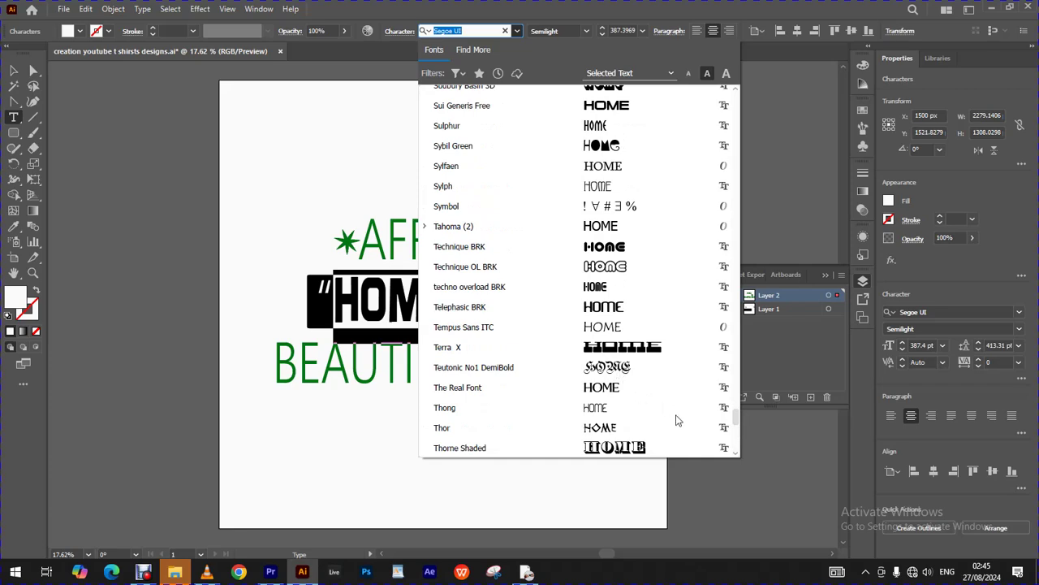
{"action": "left_click", "coordinate": [737, 432]}
{"action": "scroll", "coordinate": [737, 425], "scroll_direction": "up", "scroll_amount": 1}
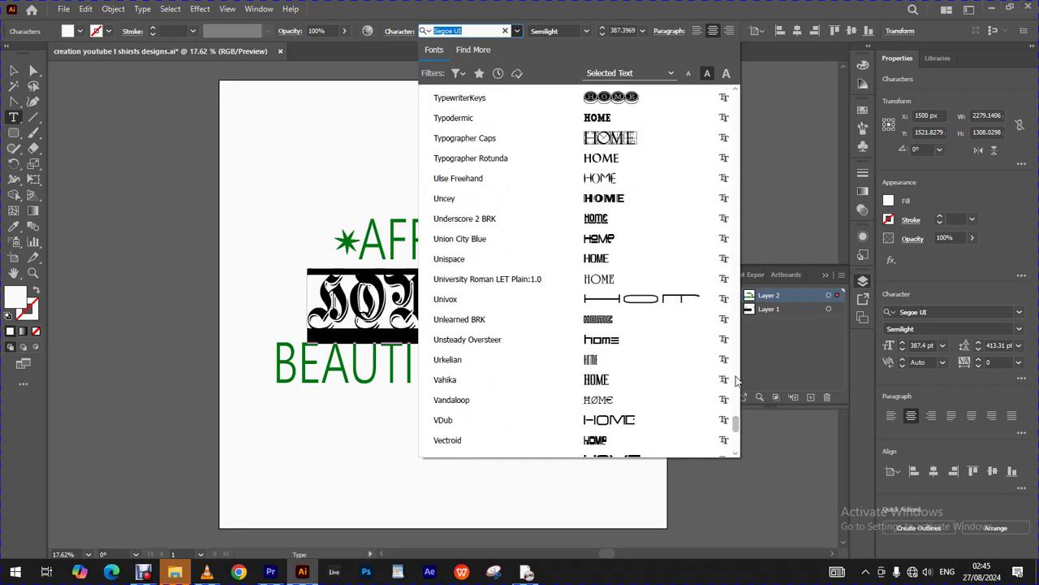
Browse the font previews for HOME back up through the alphabet to the beginning of the font list
{"action": "scroll", "coordinate": [730, 224], "scroll_direction": "up", "scroll_amount": 5}
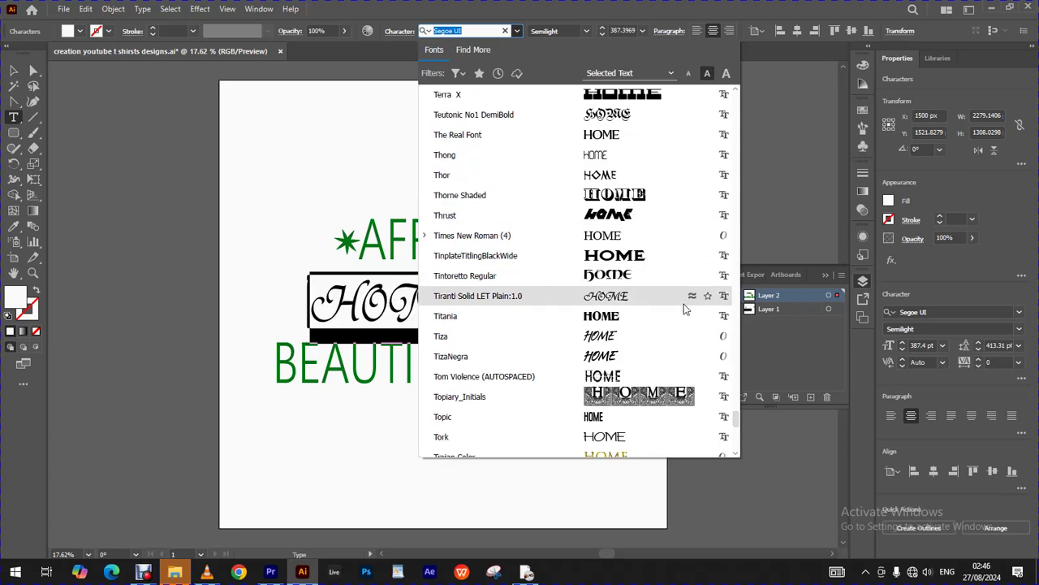
{"action": "scroll", "coordinate": [660, 256], "scroll_direction": "up", "scroll_amount": 5}
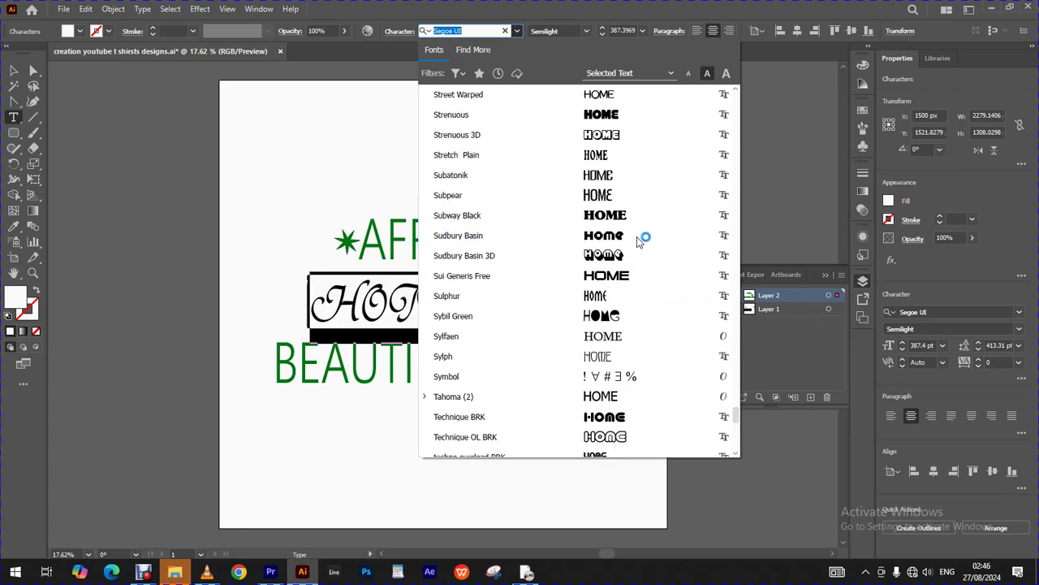
{"action": "scroll", "coordinate": [643, 238], "scroll_direction": "up", "scroll_amount": 5}
{"action": "scroll", "coordinate": [639, 235], "scroll_direction": "up", "scroll_amount": 10}
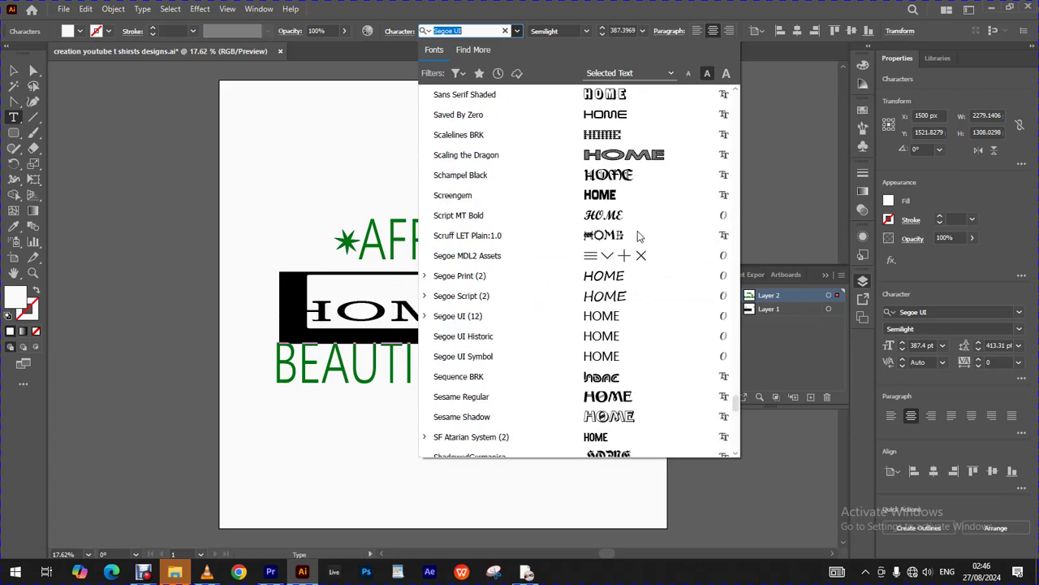
{"action": "scroll", "coordinate": [637, 236], "scroll_direction": "up", "scroll_amount": 3}
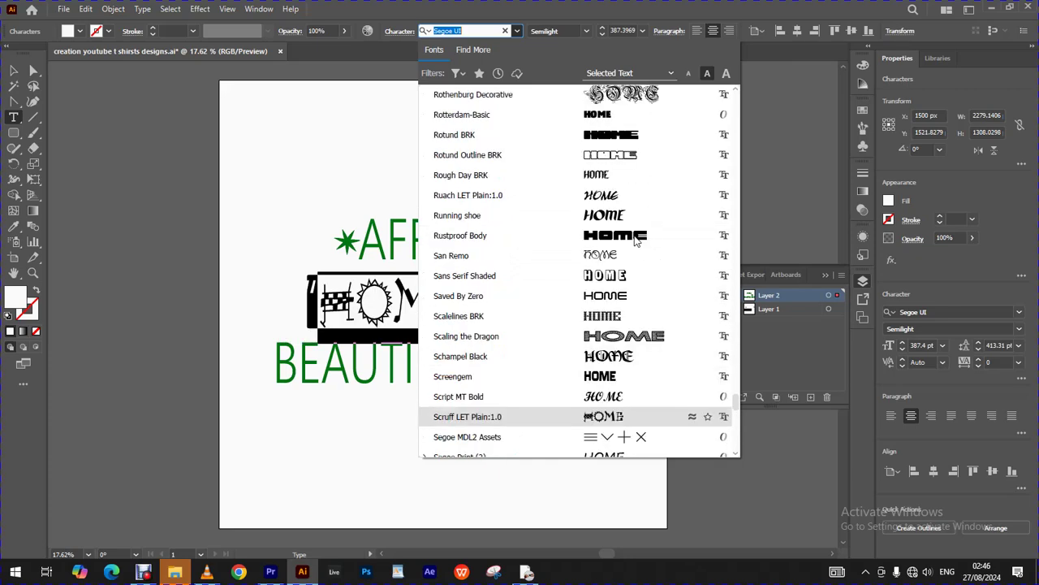
{"action": "scroll", "coordinate": [637, 237], "scroll_direction": "up", "scroll_amount": 10}
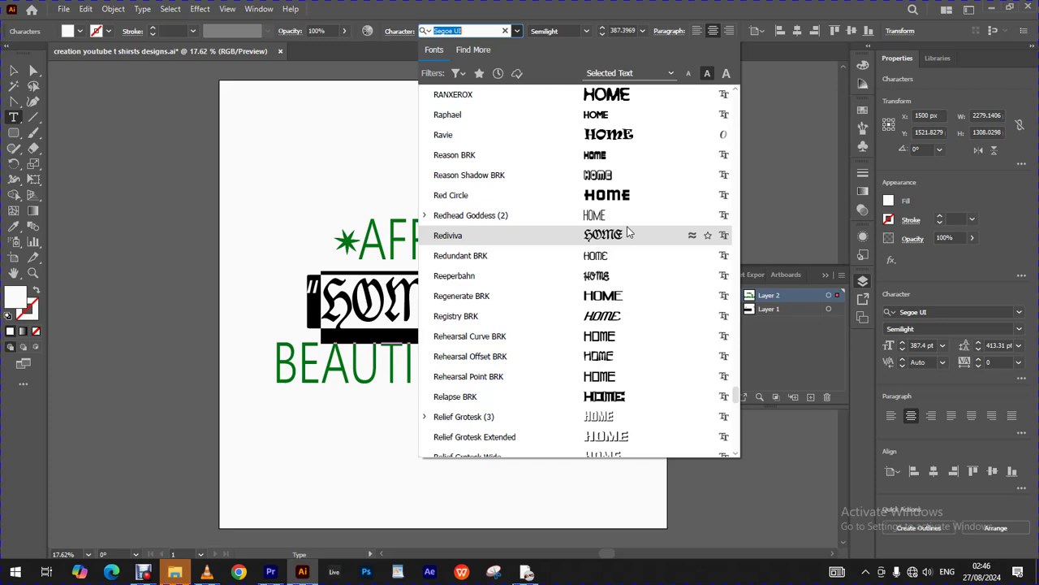
{"action": "scroll", "coordinate": [627, 232], "scroll_direction": "up", "scroll_amount": 4}
{"action": "scroll", "coordinate": [627, 233], "scroll_direction": "up", "scroll_amount": 1}
{"action": "scroll", "coordinate": [627, 233], "scroll_direction": "up", "scroll_amount": 3}
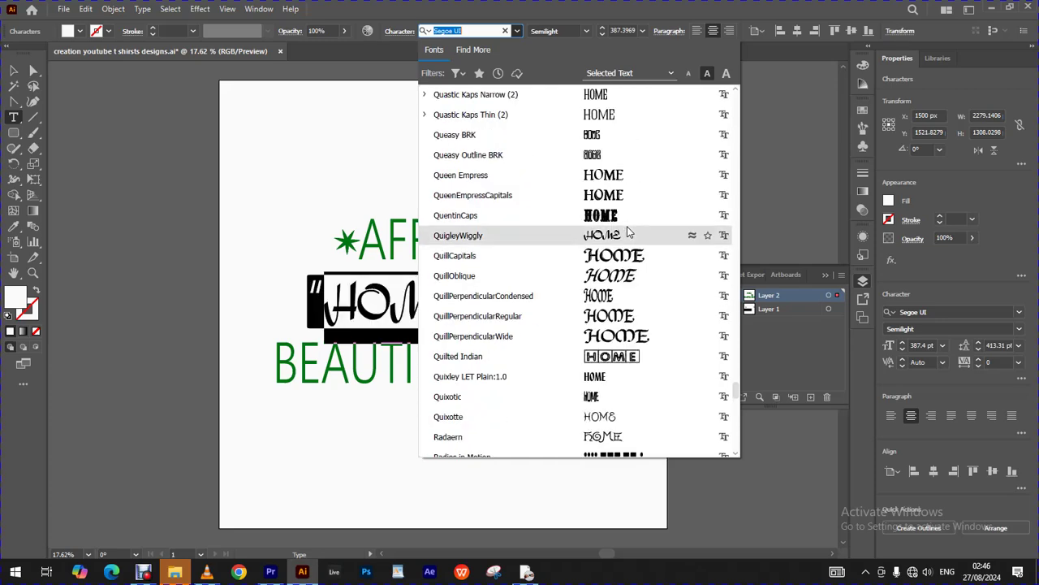
{"action": "scroll", "coordinate": [627, 233], "scroll_direction": "up", "scroll_amount": 1}
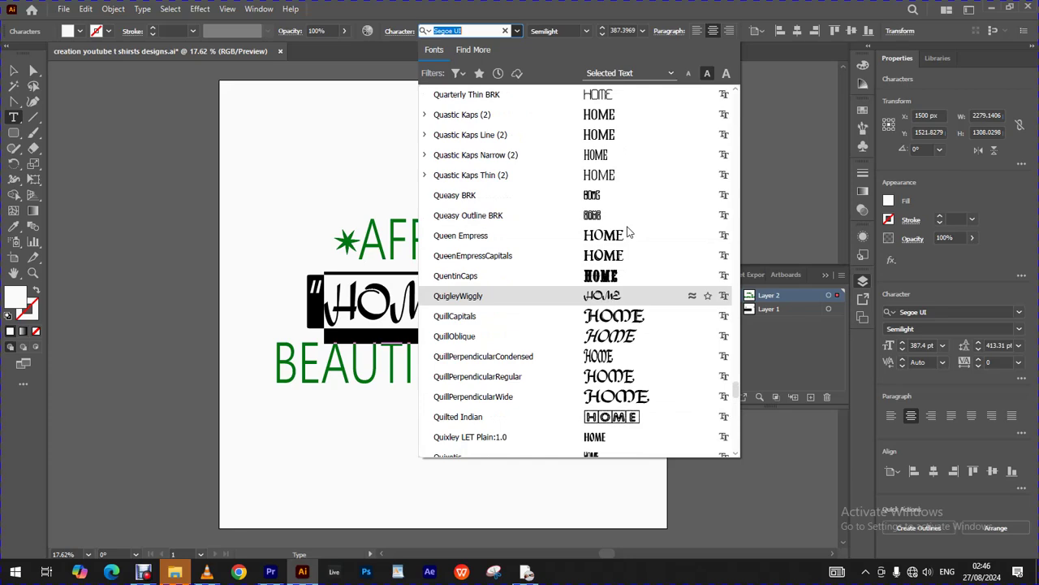
{"action": "scroll", "coordinate": [627, 233], "scroll_direction": "up", "scroll_amount": 3}
{"action": "scroll", "coordinate": [602, 185], "scroll_direction": "up", "scroll_amount": 4}
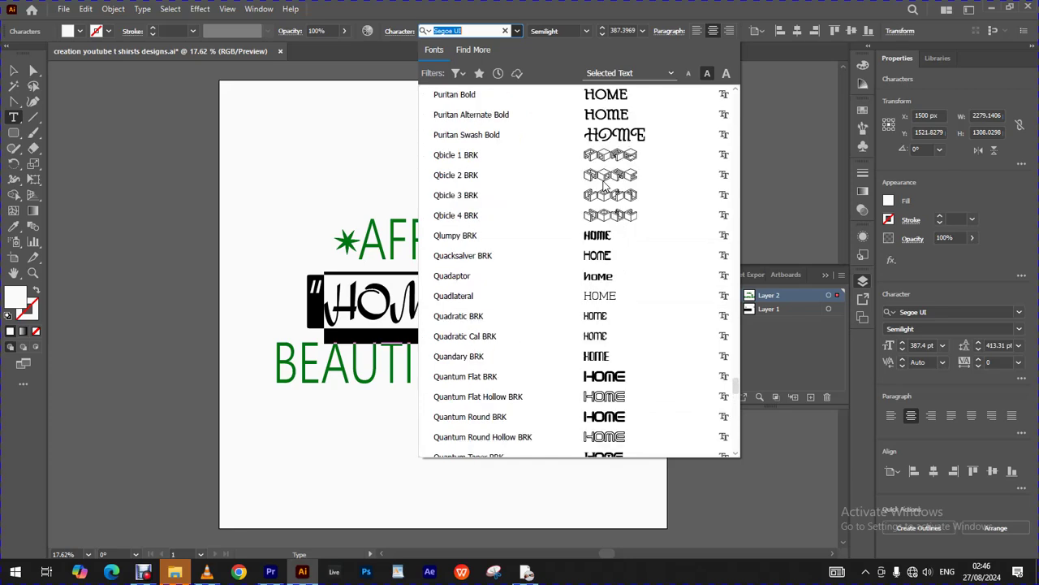
{"action": "scroll", "coordinate": [603, 185], "scroll_direction": "up", "scroll_amount": 3}
{"action": "scroll", "coordinate": [603, 186], "scroll_direction": "up", "scroll_amount": 5}
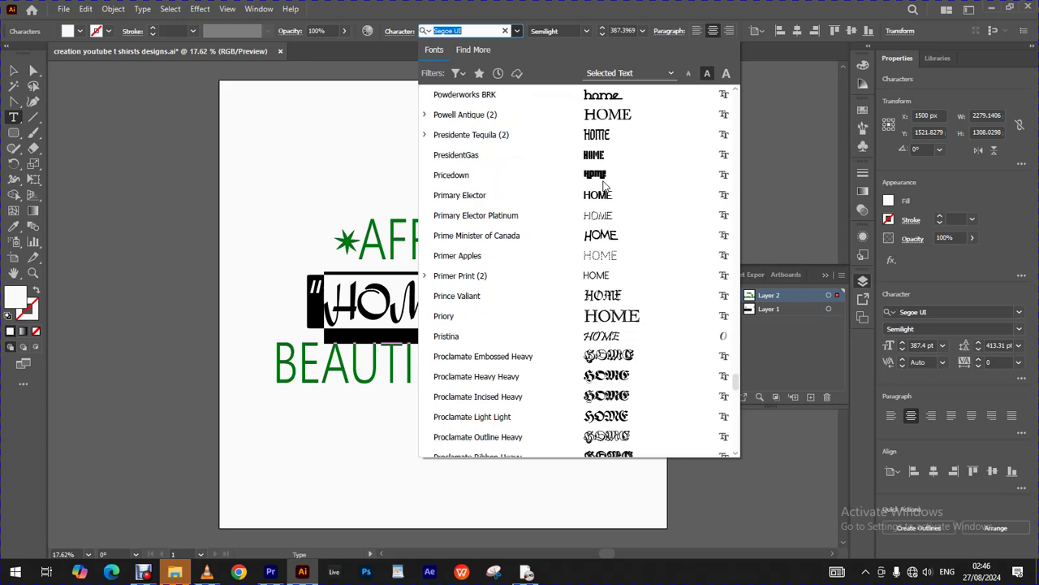
{"action": "scroll", "coordinate": [738, 376], "scroll_direction": "up", "scroll_amount": 6}
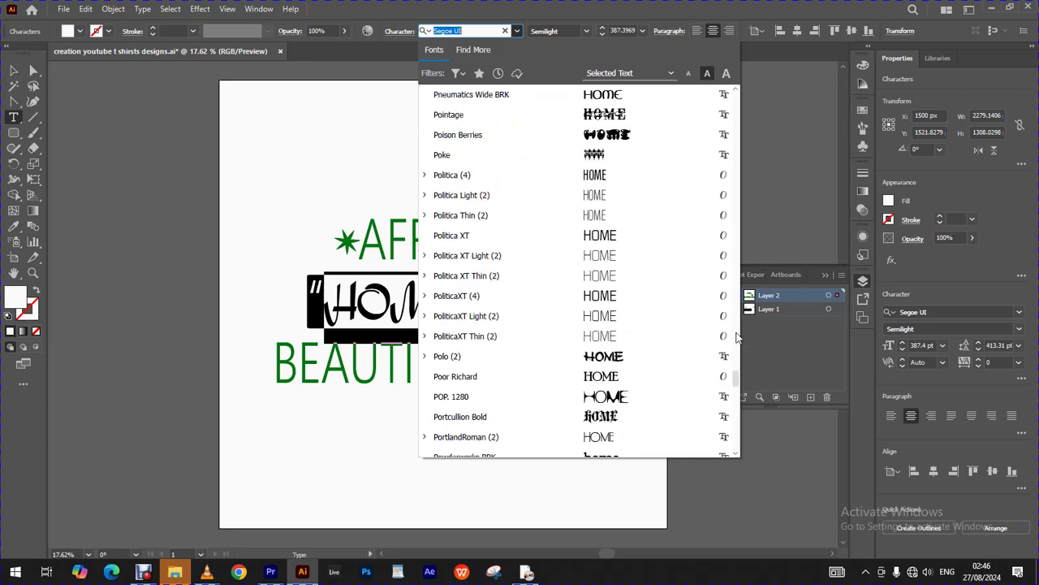
{"action": "scroll", "coordinate": [738, 337], "scroll_direction": "up", "scroll_amount": 5}
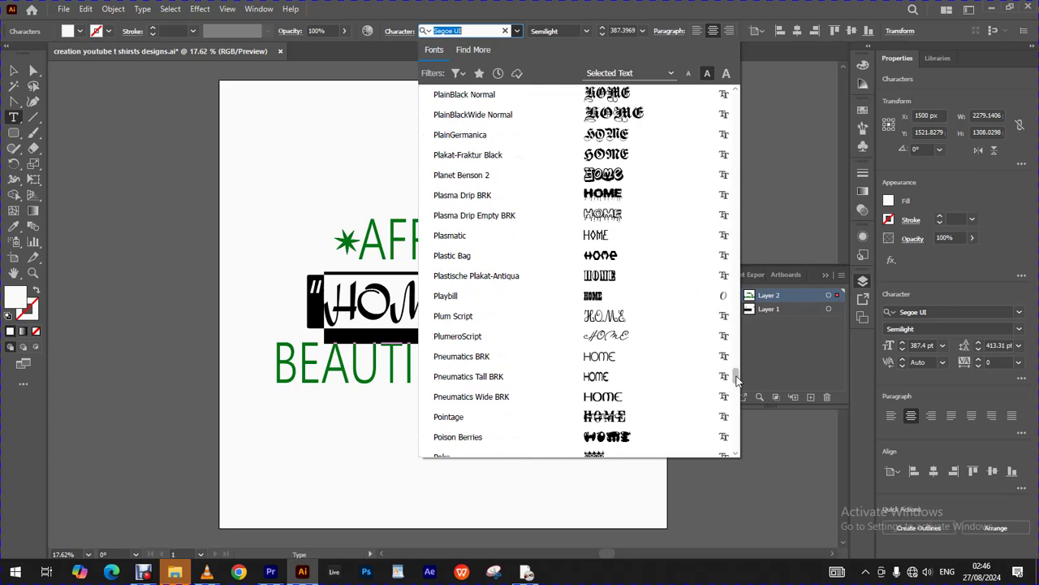
{"action": "scroll", "coordinate": [735, 375], "scroll_direction": "up", "scroll_amount": 1}
{"action": "scroll", "coordinate": [737, 355], "scroll_direction": "up", "scroll_amount": 10}
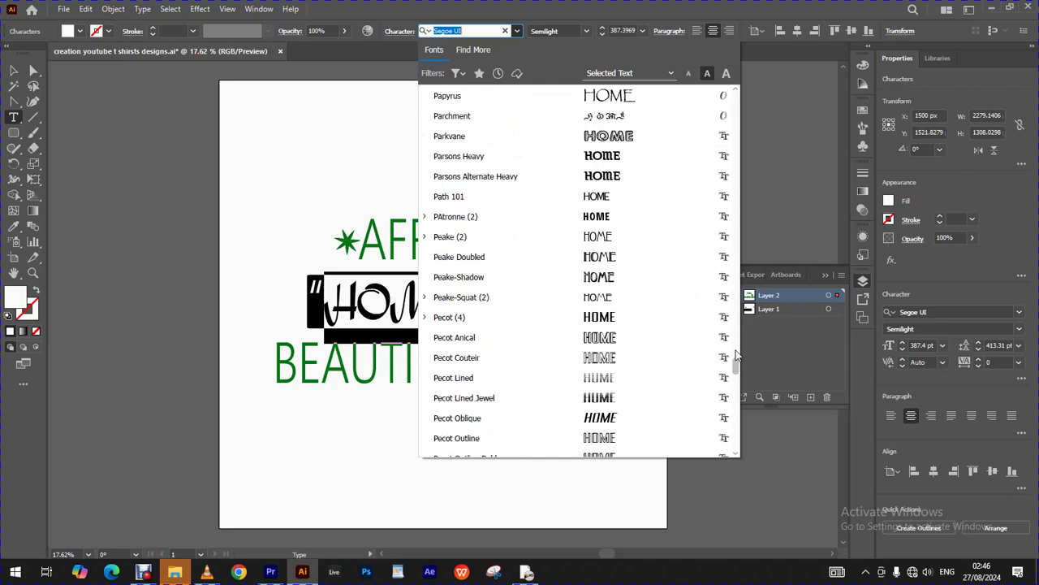
{"action": "scroll", "coordinate": [736, 329], "scroll_direction": "up", "scroll_amount": 10}
{"action": "scroll", "coordinate": [736, 301], "scroll_direction": "up", "scroll_amount": 10}
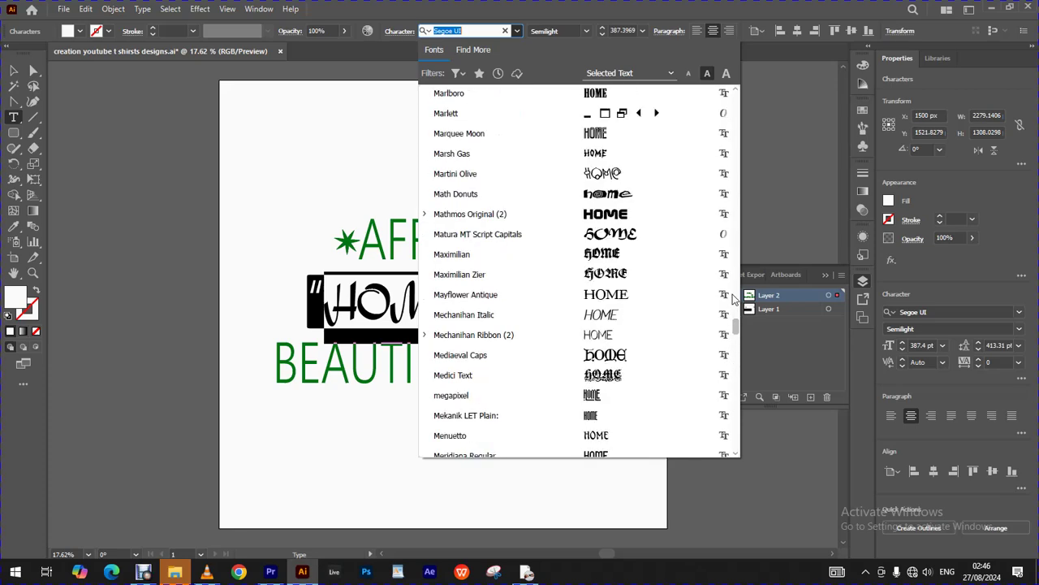
{"action": "scroll", "coordinate": [736, 264], "scroll_direction": "up", "scroll_amount": 10}
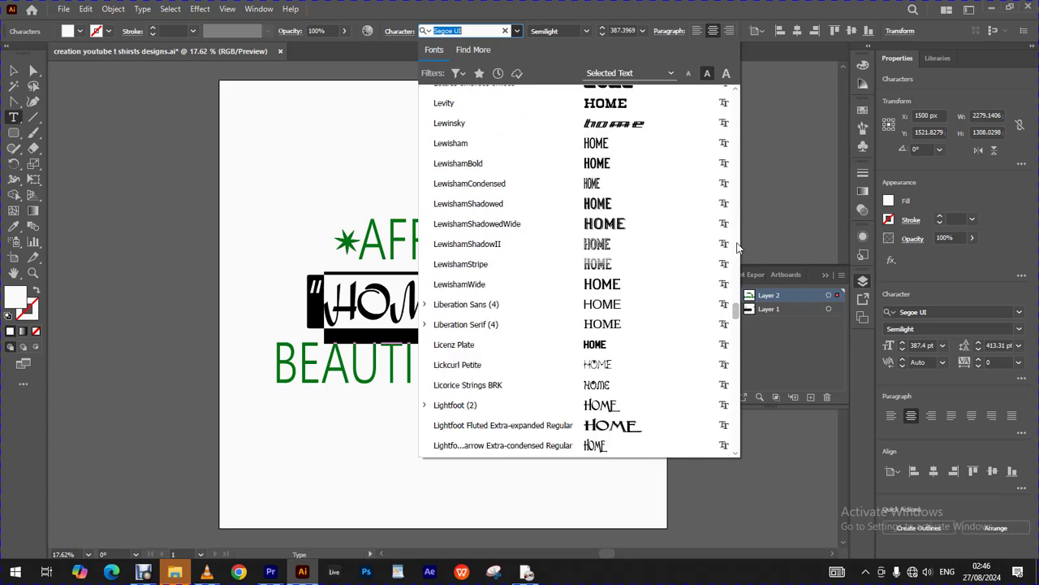
{"action": "scroll", "coordinate": [736, 239], "scroll_direction": "up", "scroll_amount": 10}
{"action": "scroll", "coordinate": [735, 207], "scroll_direction": "up", "scroll_amount": 10}
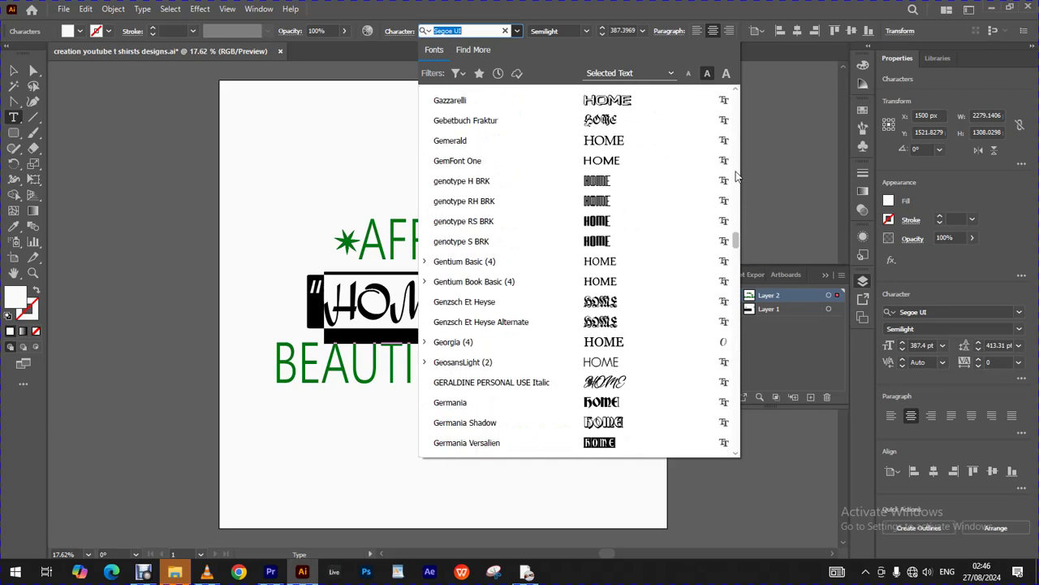
{"action": "scroll", "coordinate": [736, 174], "scroll_direction": "up", "scroll_amount": 10}
{"action": "scroll", "coordinate": [736, 166], "scroll_direction": "up", "scroll_amount": 20}
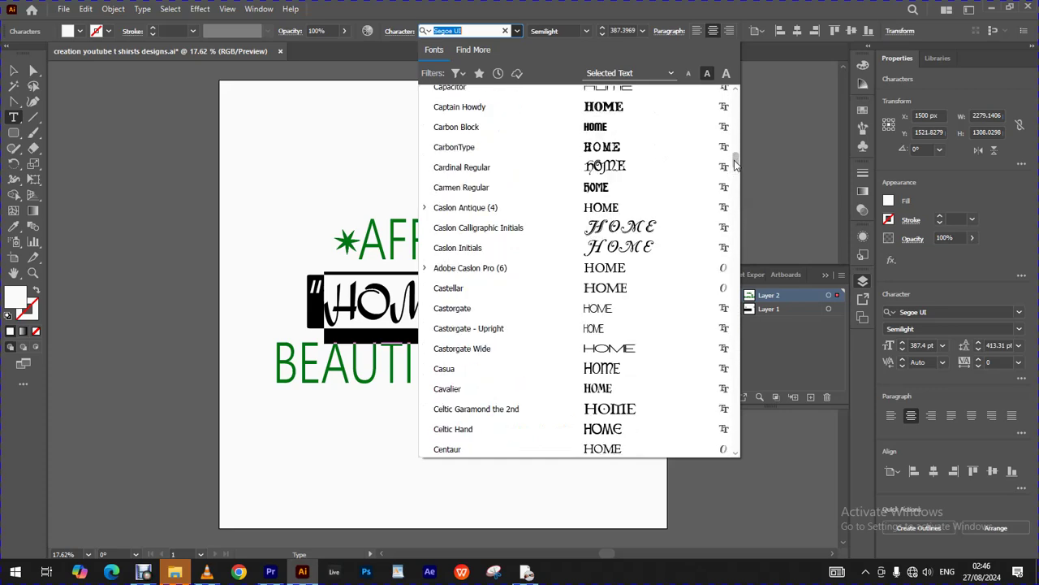
{"action": "scroll", "coordinate": [735, 122], "scroll_direction": "up", "scroll_amount": 15}
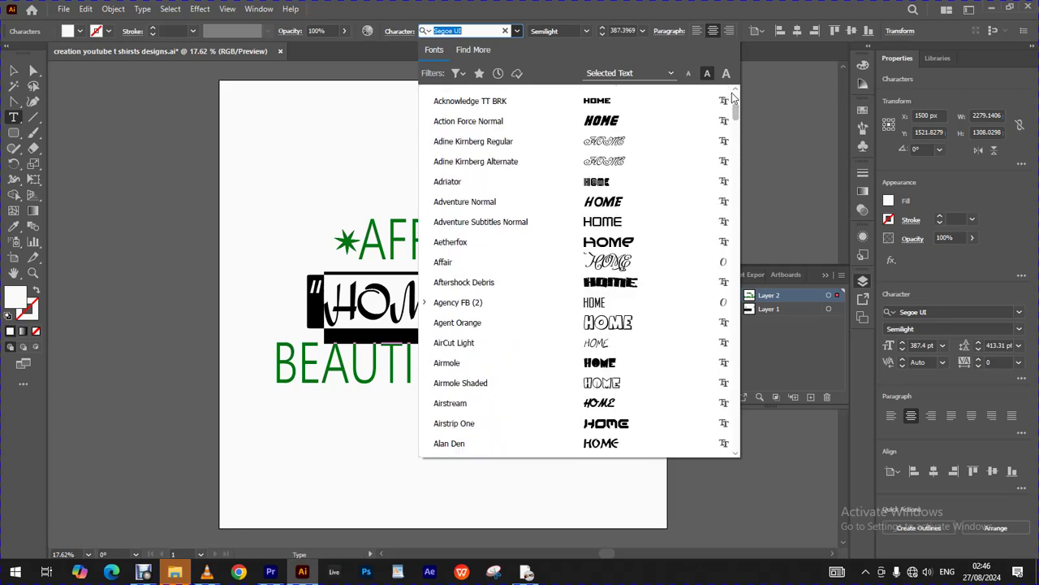
{"action": "scroll", "coordinate": [733, 98], "scroll_direction": "up", "scroll_amount": 5}
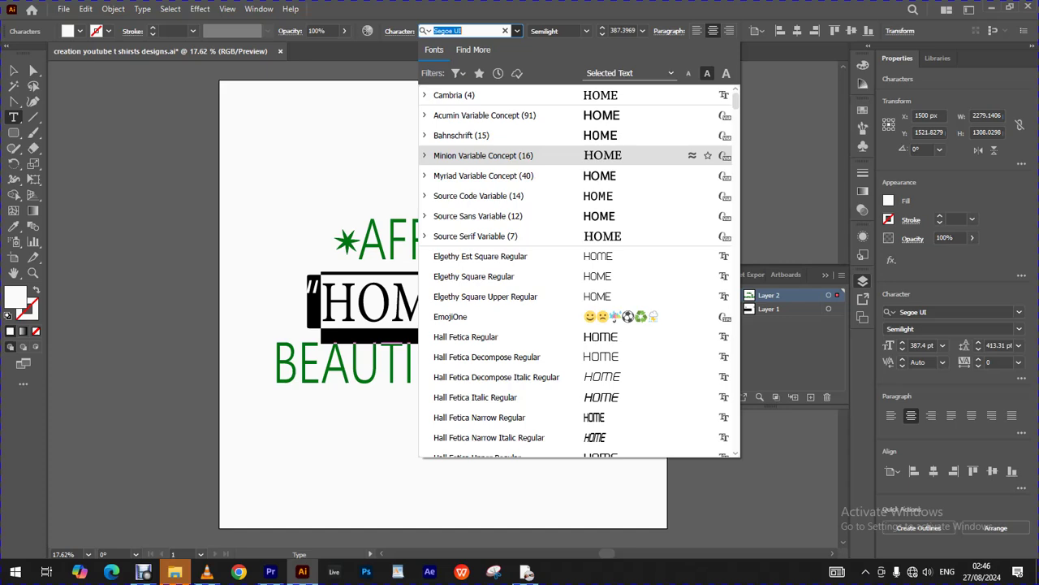
Look through the font previews for HOME down to the very end of the font list
{"action": "scroll", "coordinate": [737, 104], "scroll_direction": "down", "scroll_amount": 3}
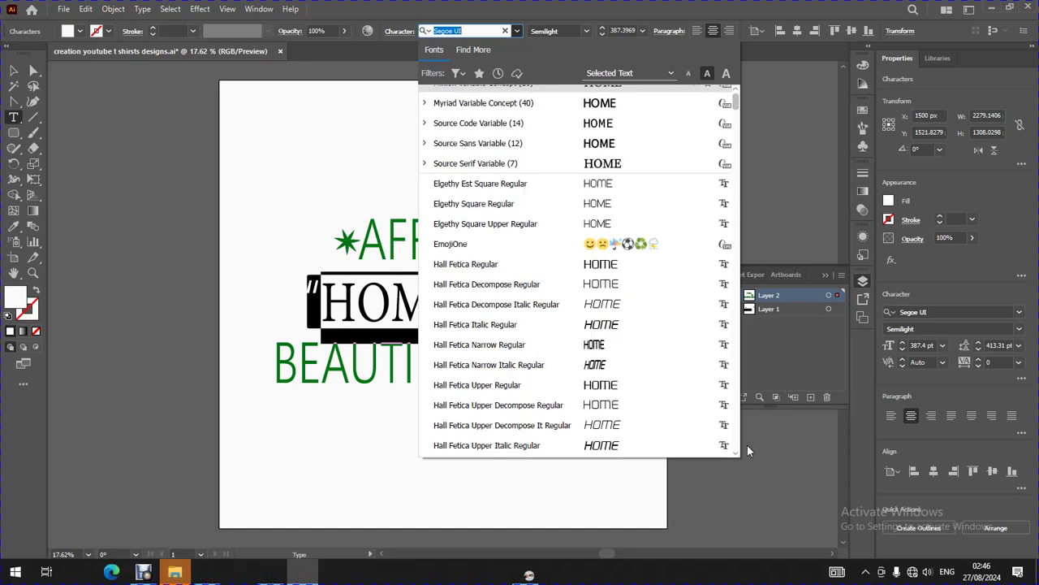
{"action": "scroll", "coordinate": [744, 445], "scroll_direction": "down", "scroll_amount": 10}
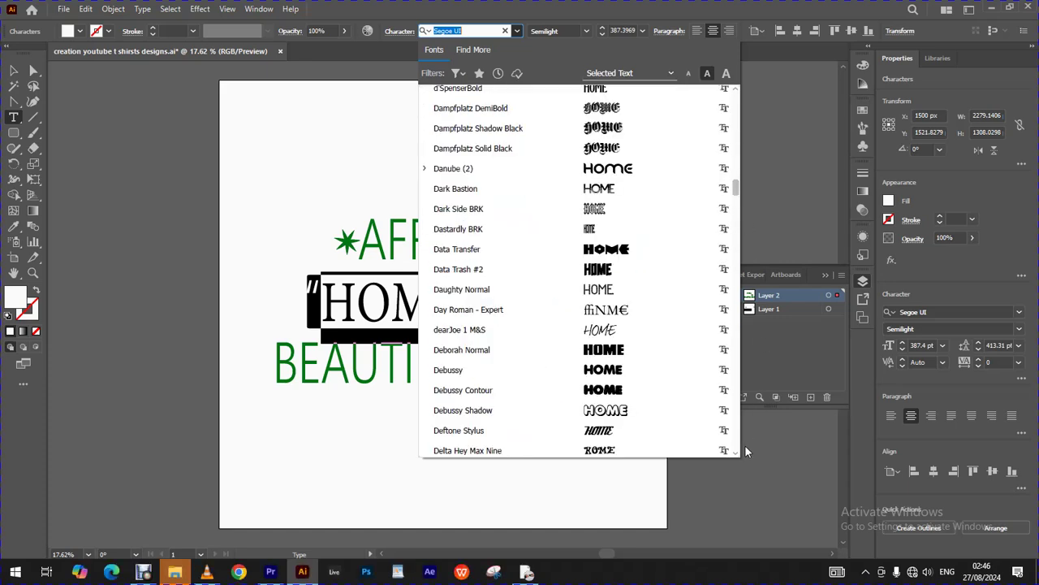
{"action": "left_click", "coordinate": [736, 445]}
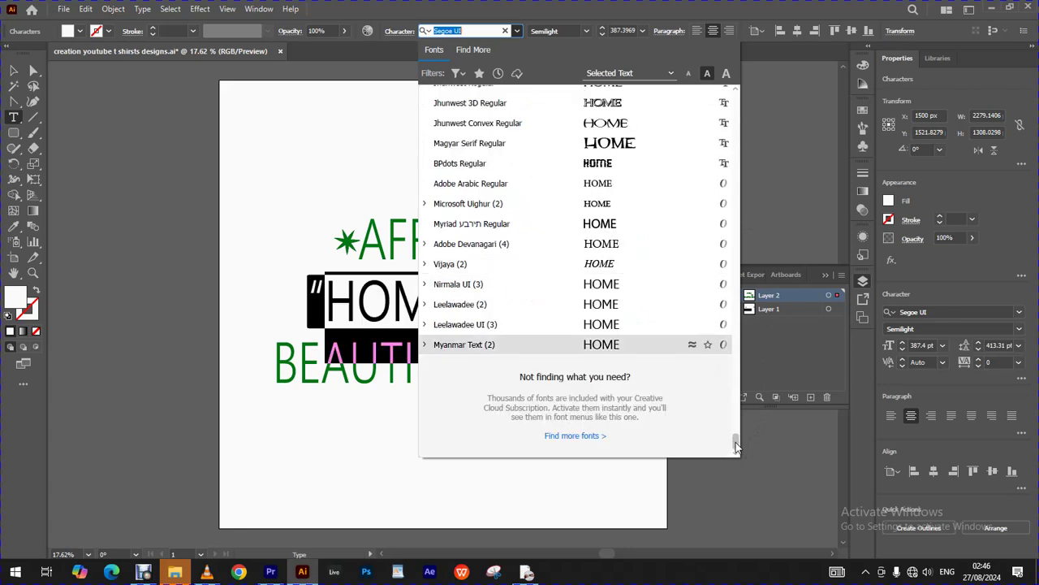
{"action": "scroll", "coordinate": [736, 436], "scroll_direction": "up", "scroll_amount": 1}
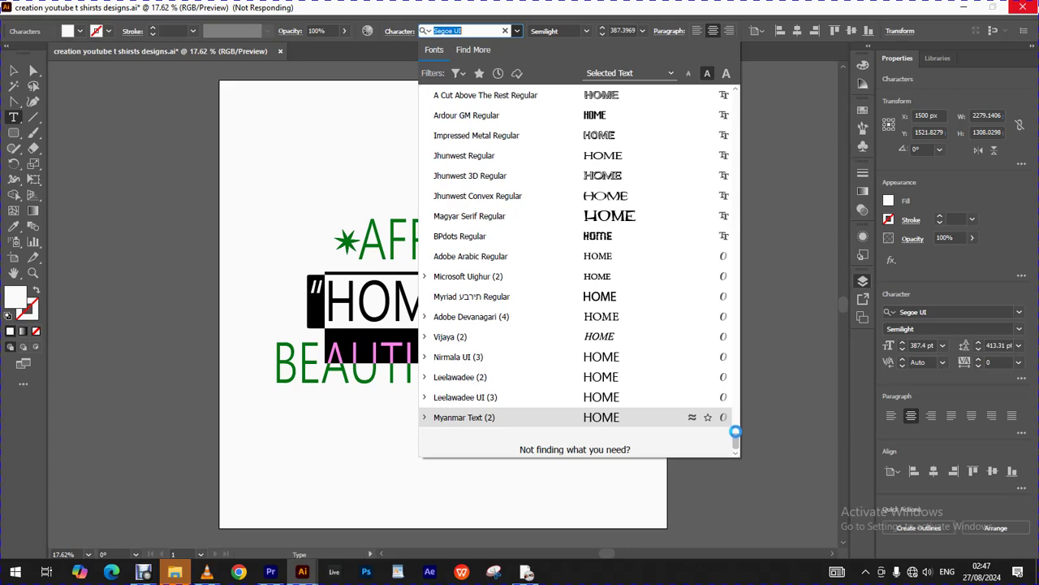
Try the Pseudo BRK font on the word HOME, and undo the font change
{"action": "left_click", "coordinate": [735, 439]}
{"action": "left_click_drag", "start_coordinate": [736, 440], "coordinate": [735, 389]}
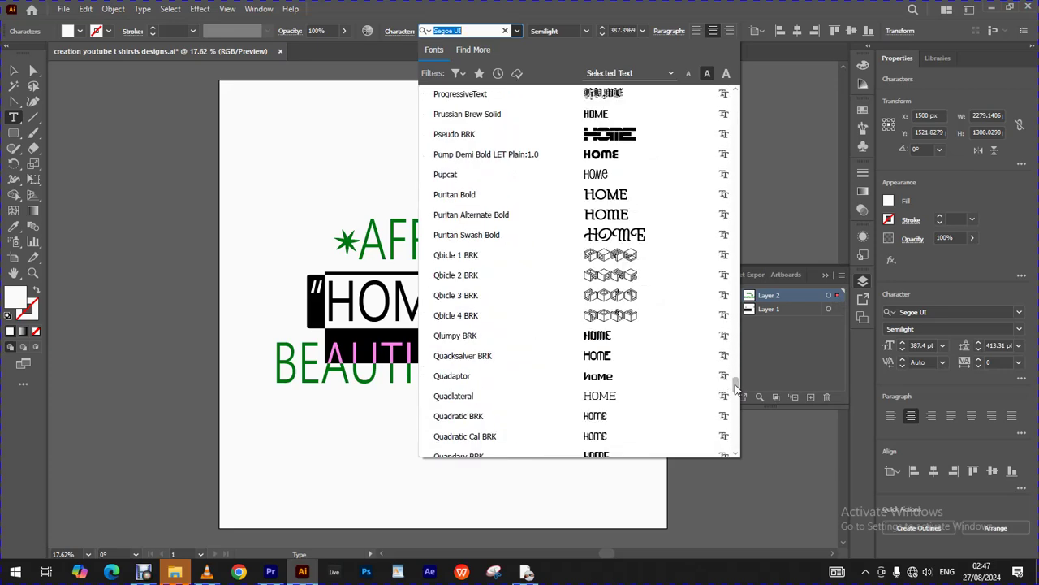
{"action": "left_click", "coordinate": [640, 136]}
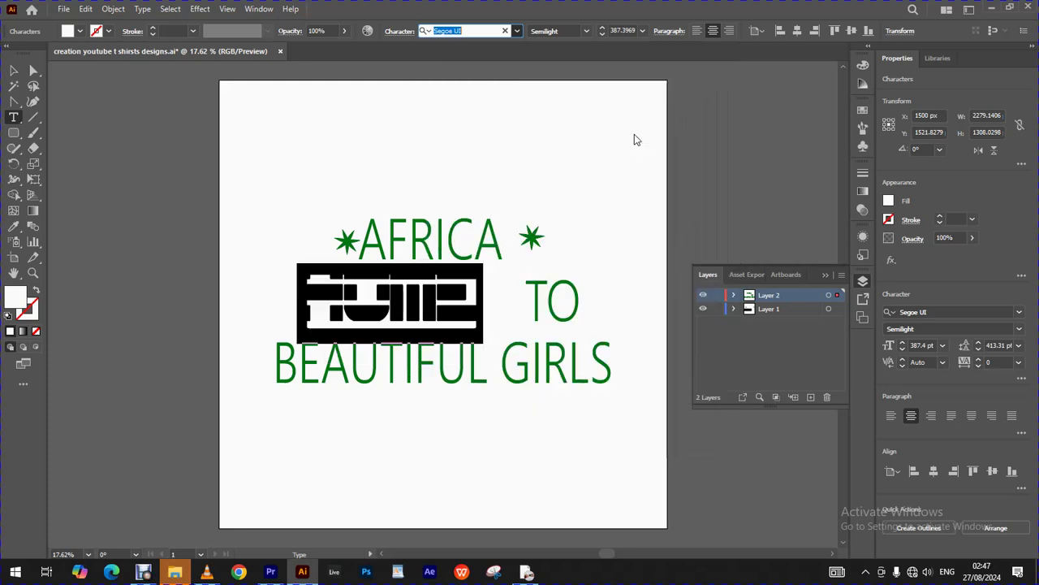
{"action": "left_click", "coordinate": [484, 303]}
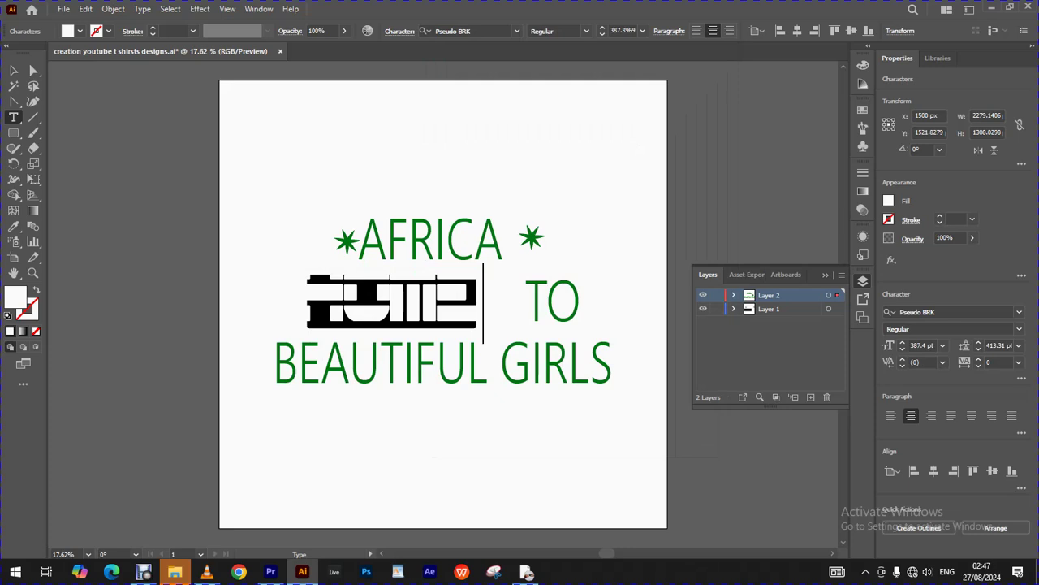
{"action": "key", "text": "ctrl+z"}
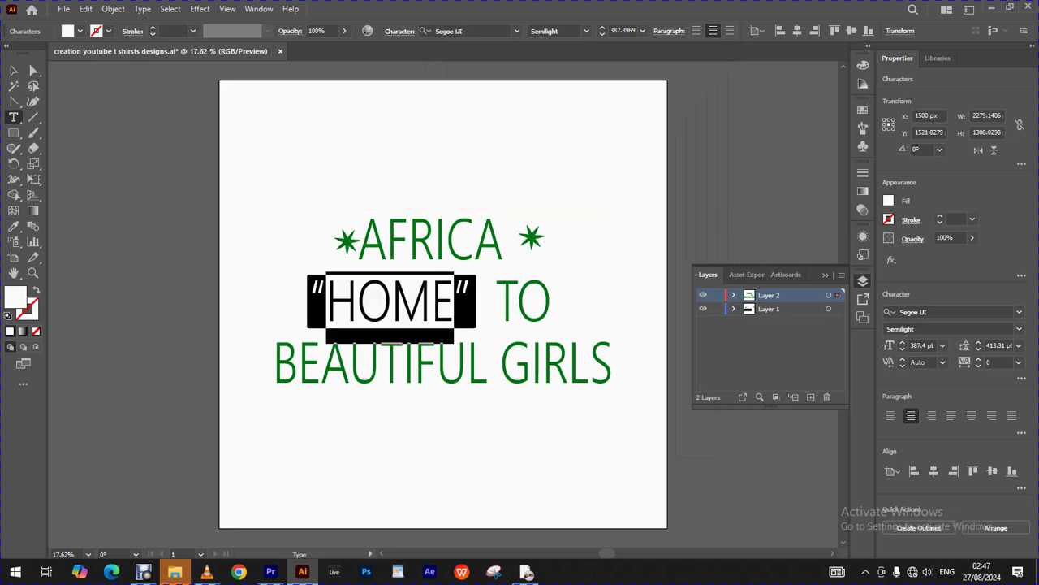
Step through the fonts after Segoe UI on the word HOME, settle on Spheroids BRK, and deselect the text
{"action": "left_click", "coordinate": [455, 31]}
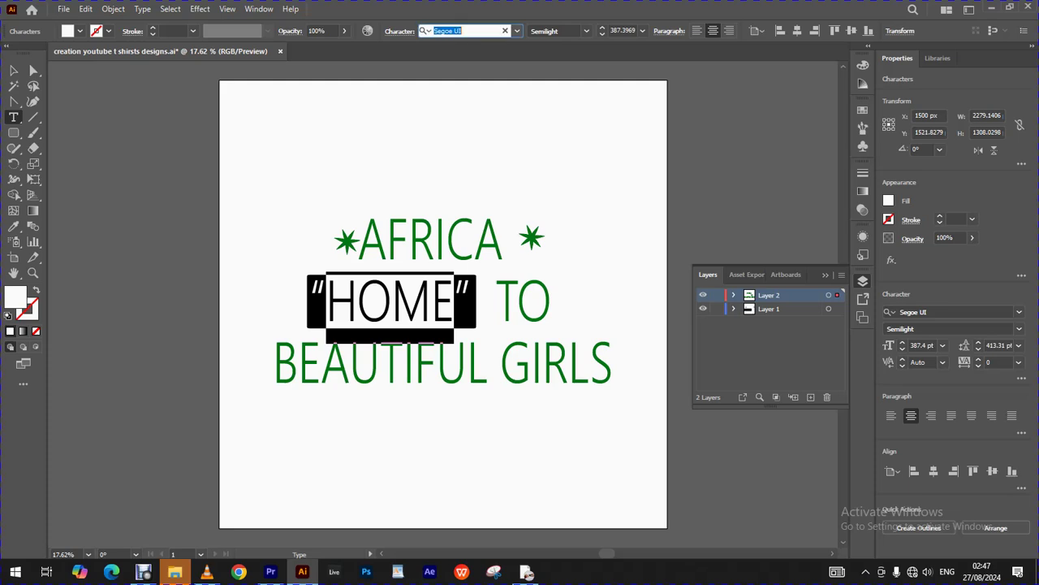
{"action": "key", "text": "Down"}
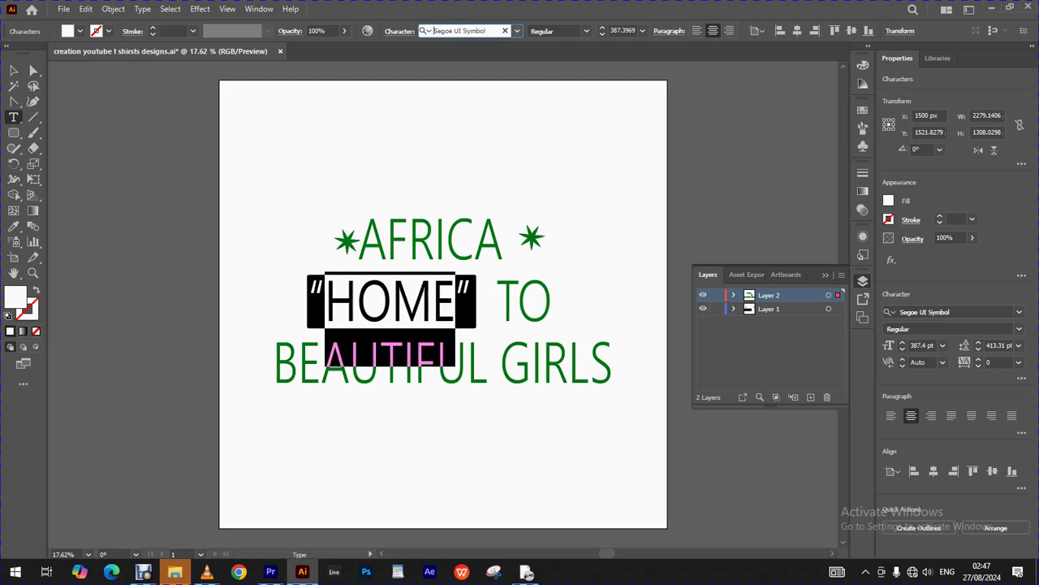
{"action": "key", "text": "Down"}
{"action": "key", "text": "Down"}
{"action": "key", "text": "Down"}
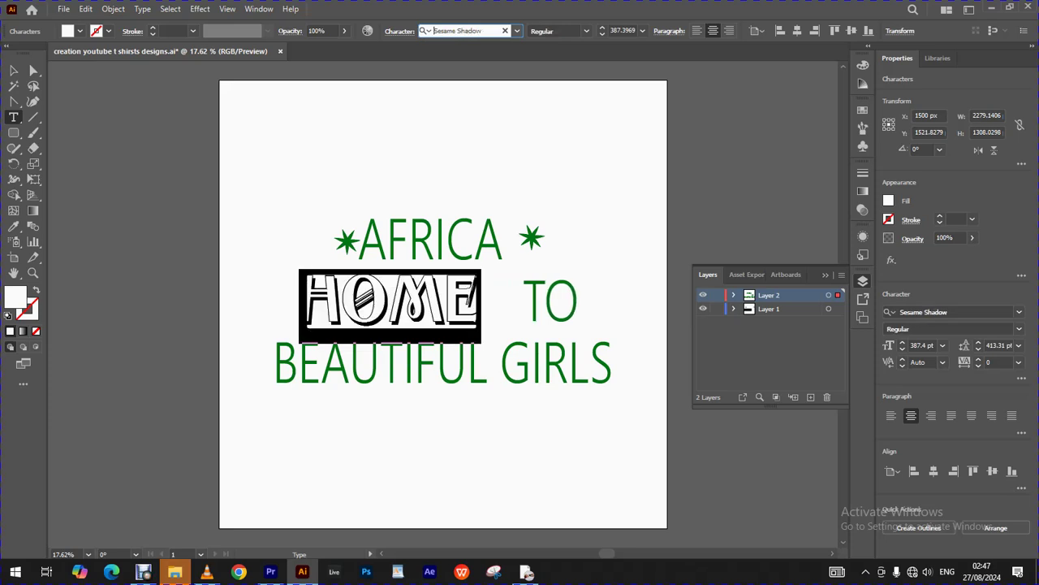
{"action": "key", "text": "Down"}
{"action": "key", "text": "Down"}
{"action": "key", "text": "Down"}
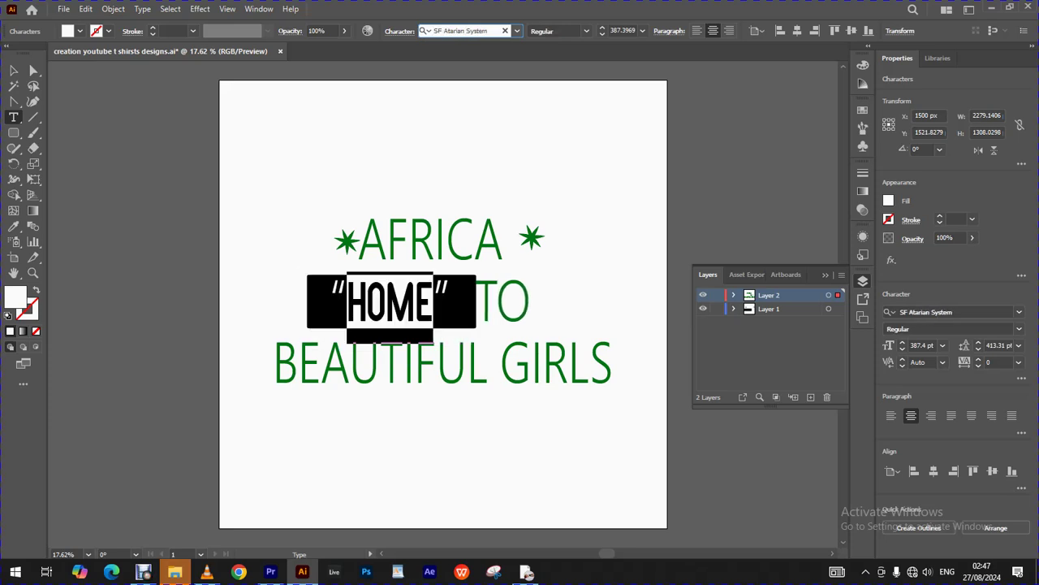
{"action": "key", "text": "Down"}
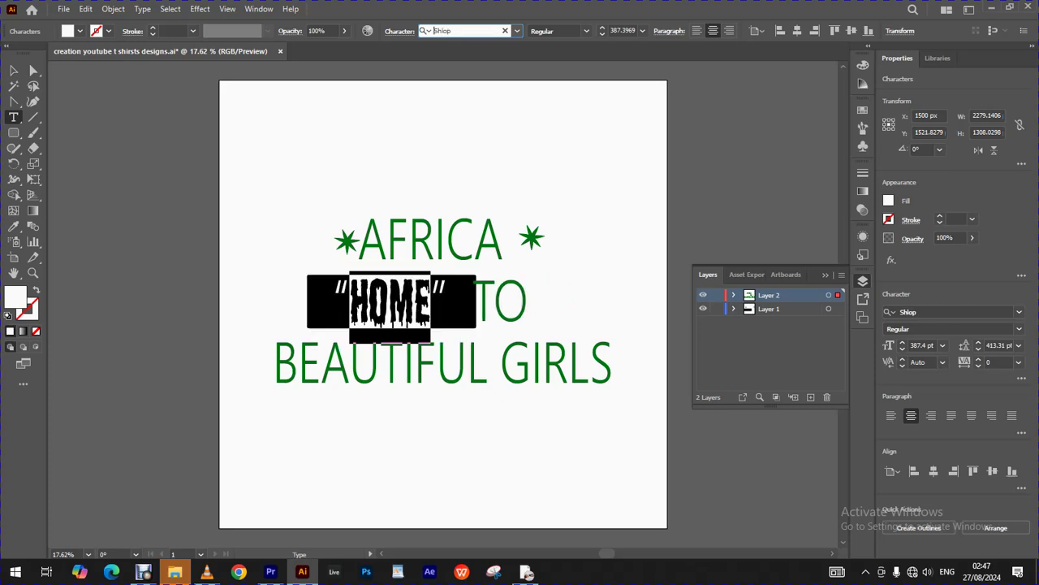
{"action": "key", "text": "Down"}
{"action": "key", "text": "Down"}
{"action": "key", "text": "Down"}
{"action": "key", "text": "Down"}
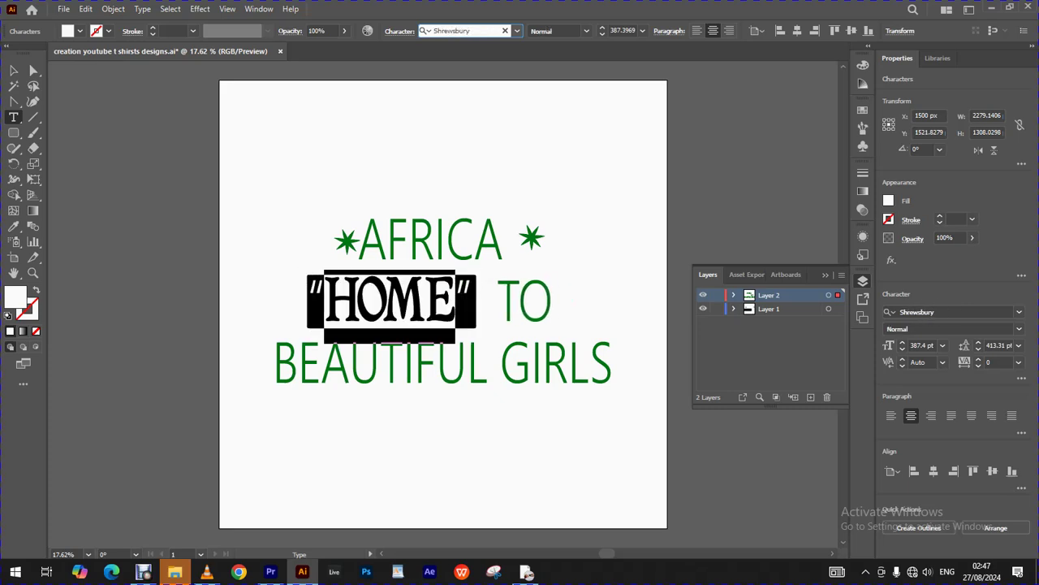
{"action": "key", "text": "Down"}
{"action": "key", "text": "Down"}
{"action": "key", "text": "Down"}
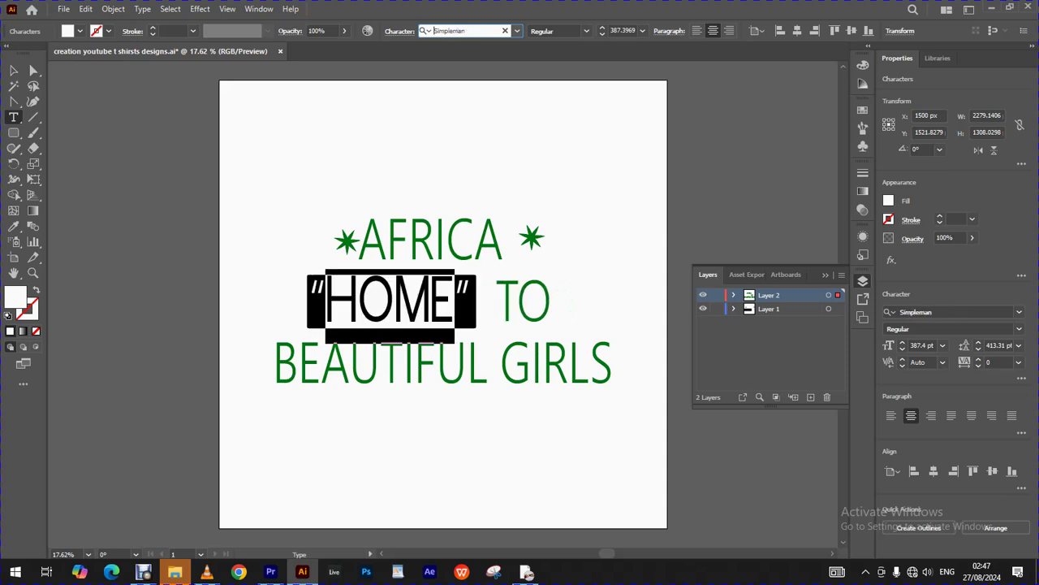
{"action": "key", "text": "Down"}
{"action": "key", "text": "Down"}
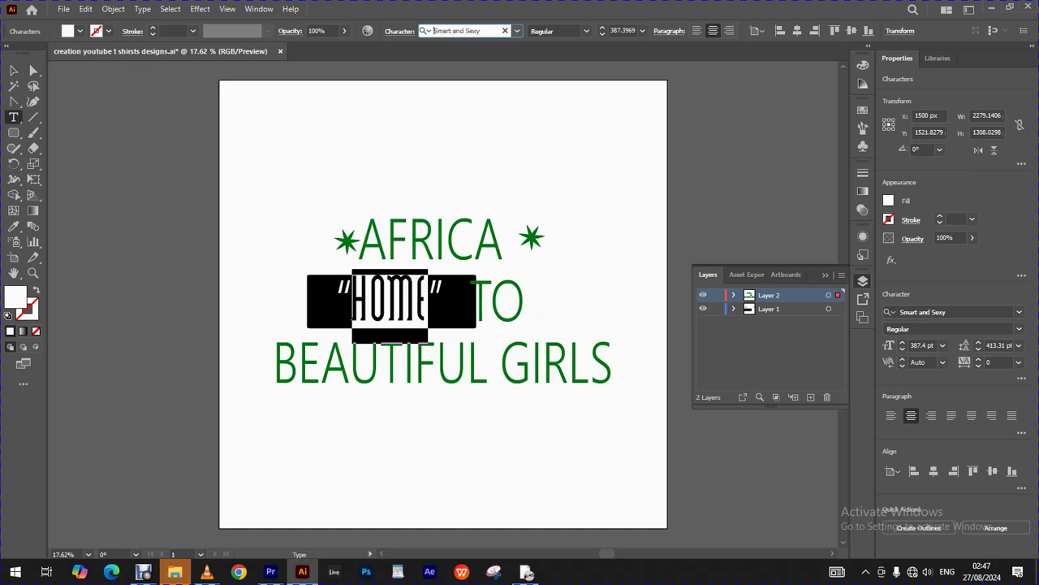
{"action": "key", "text": "Down"}
{"action": "key", "text": "Down"}
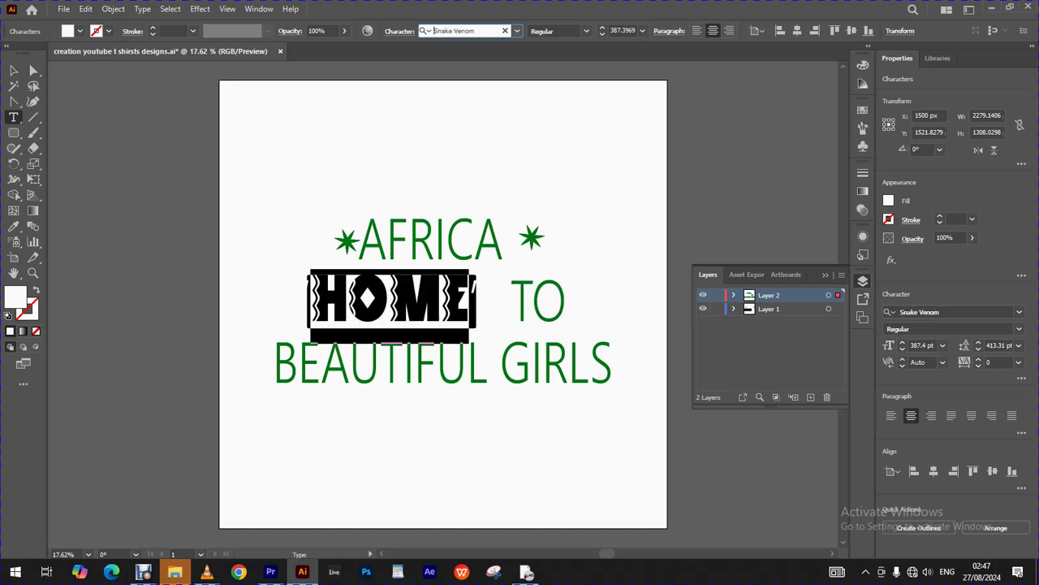
{"action": "key", "text": "Down"}
{"action": "key", "text": "Down"}
{"action": "key", "text": "Down"}
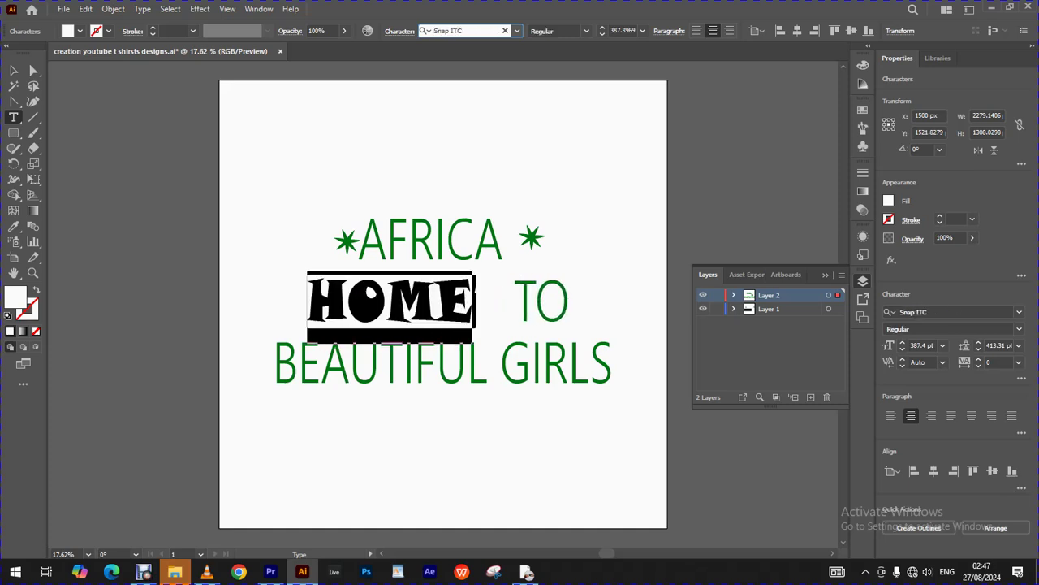
{"action": "key", "text": "Down"}
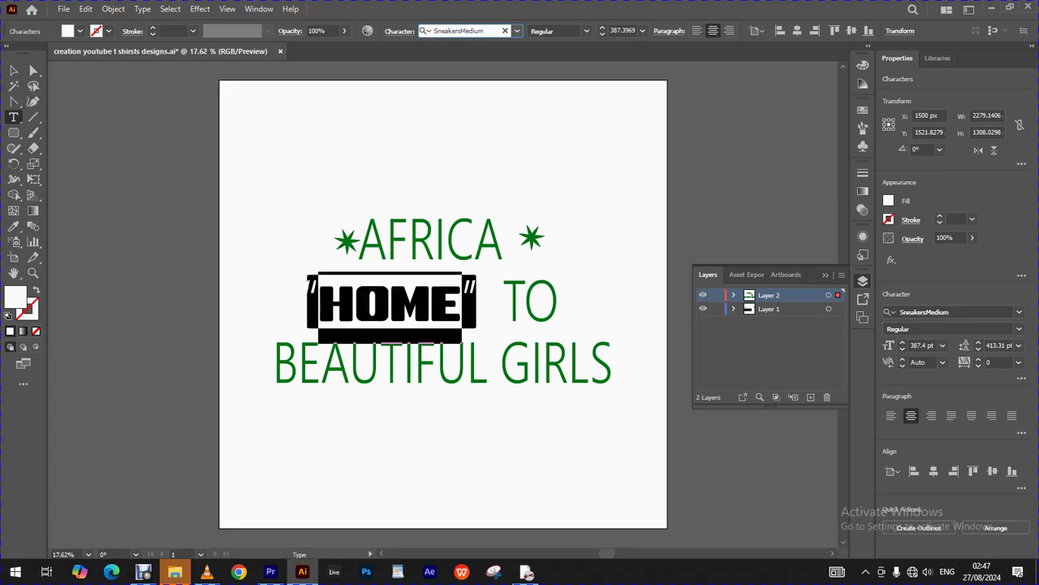
{"action": "key", "text": "Down"}
{"action": "key", "text": "Down"}
{"action": "key", "text": "Down"}
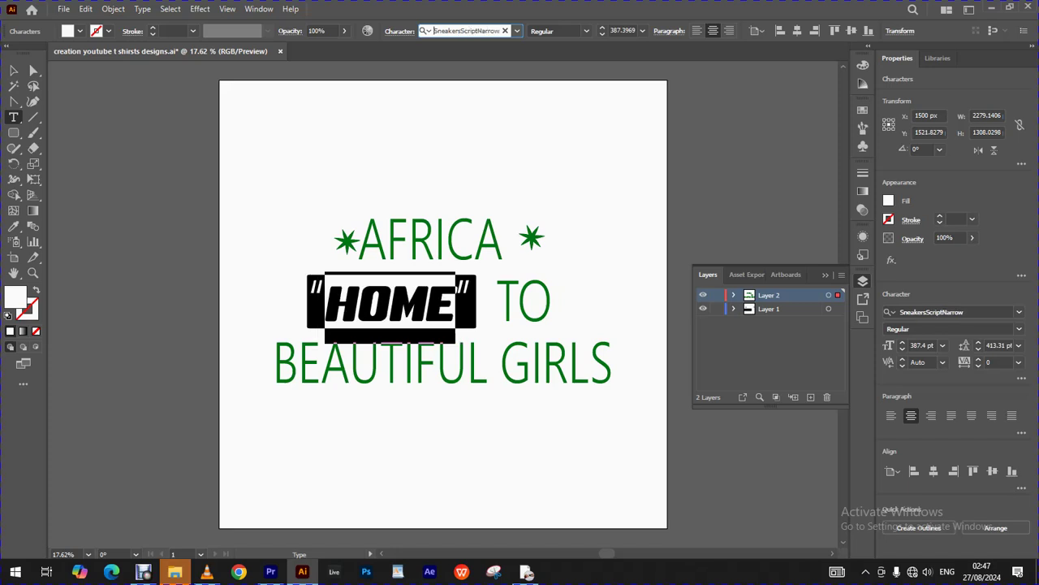
{"action": "key", "text": "Down"}
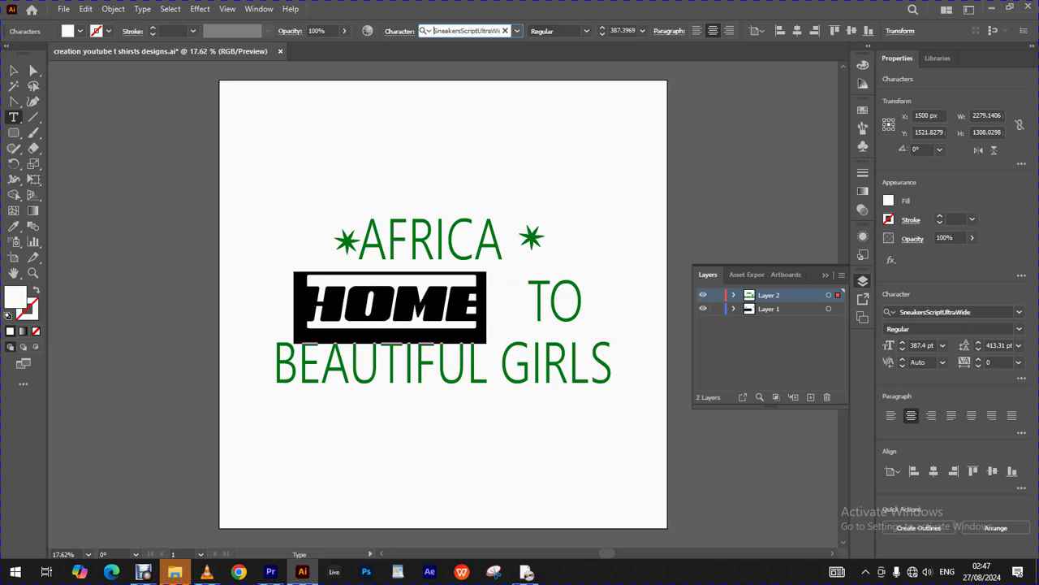
{"action": "key", "text": "Down"}
{"action": "key", "text": "Down"}
{"action": "key", "text": "Down"}
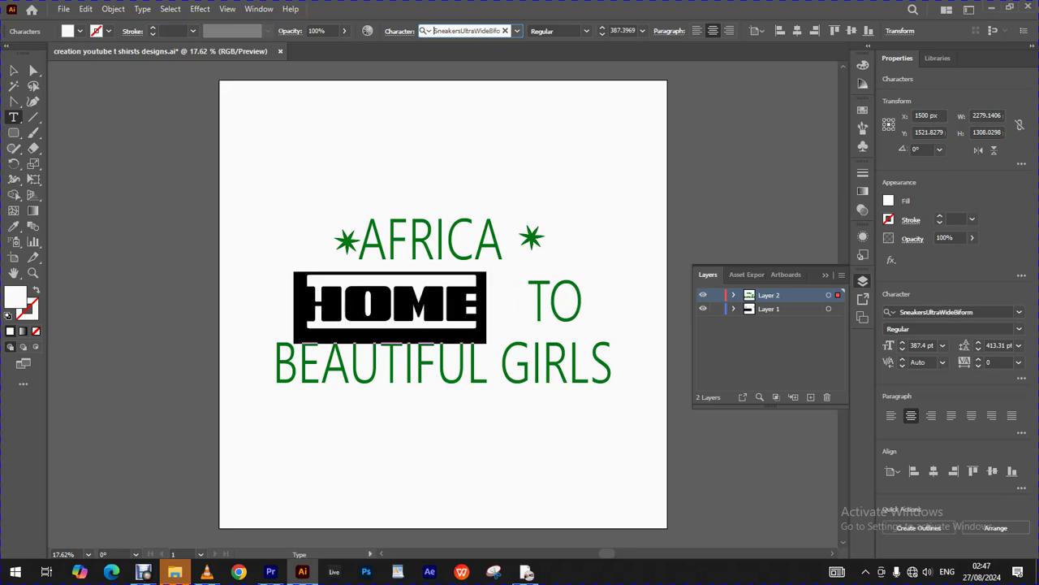
{"action": "key", "text": "Down"}
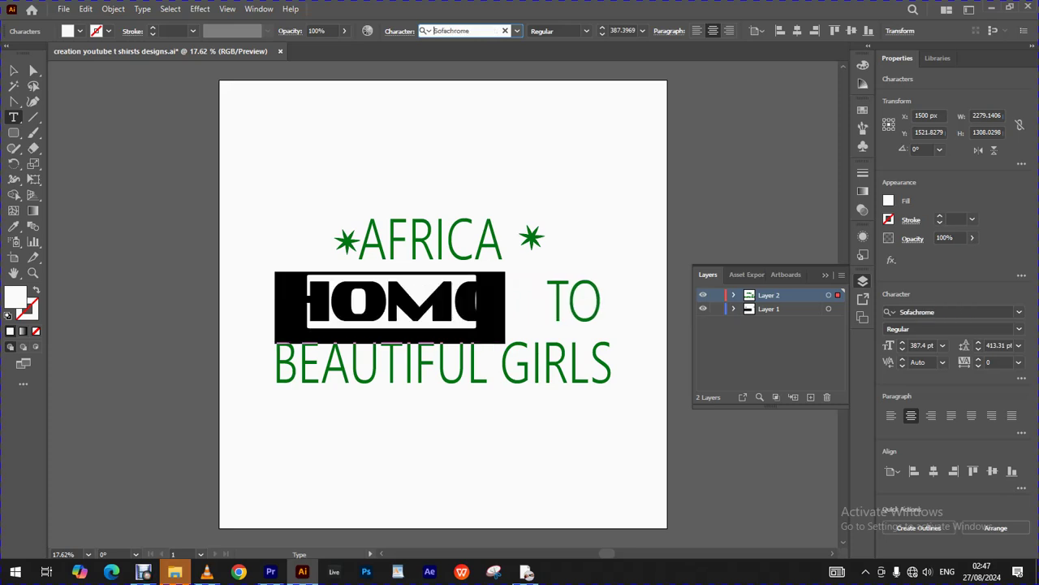
{"action": "key", "text": "Down"}
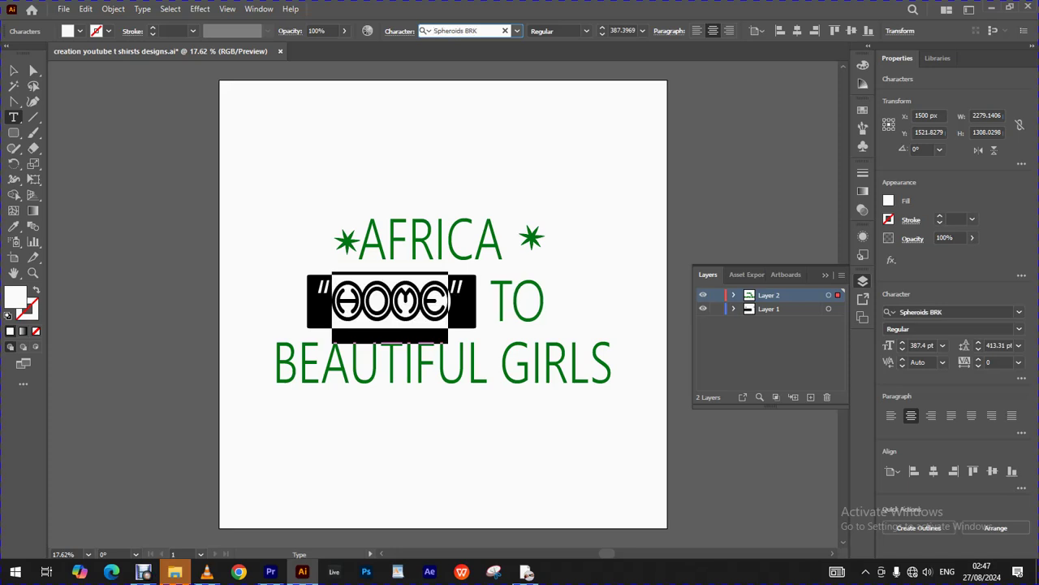
{"action": "key", "text": "Down"}
{"action": "key", "text": "Down"}
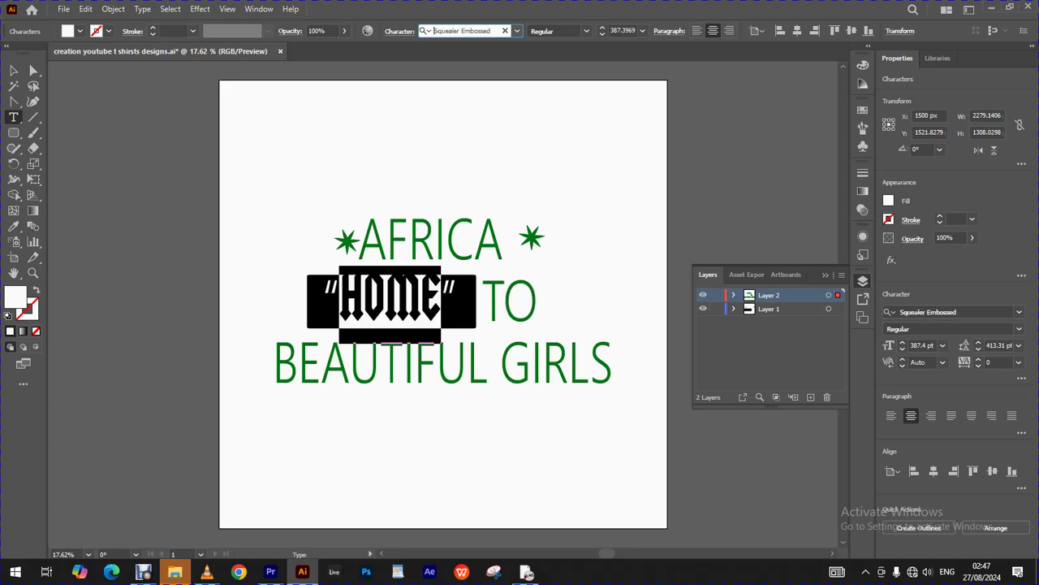
{"action": "key", "text": "Up"}
{"action": "key", "text": "Up"}
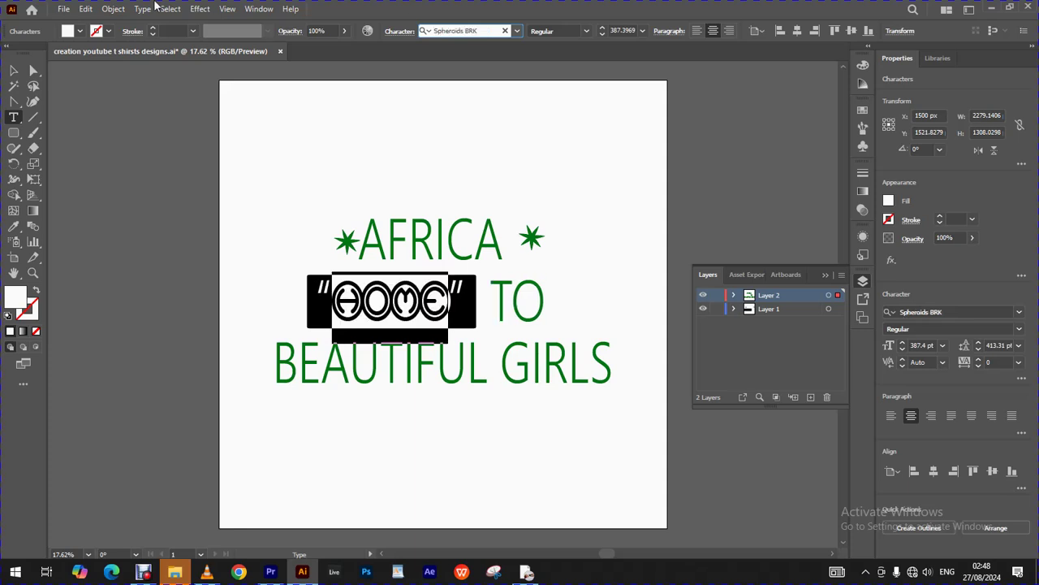
{"action": "left_click", "coordinate": [14, 70]}
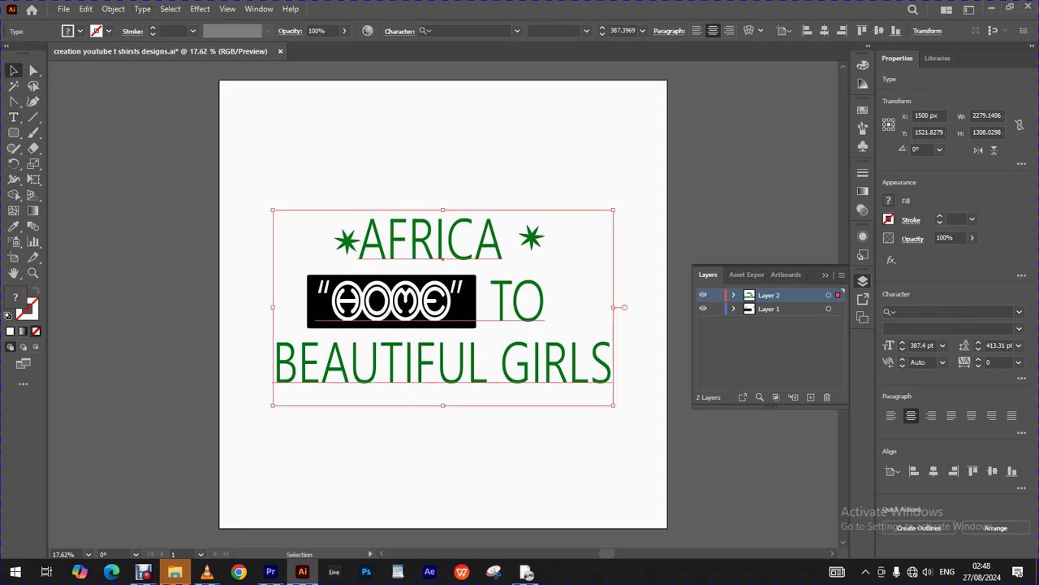
{"action": "key", "text": "ctrl+shift+a"}
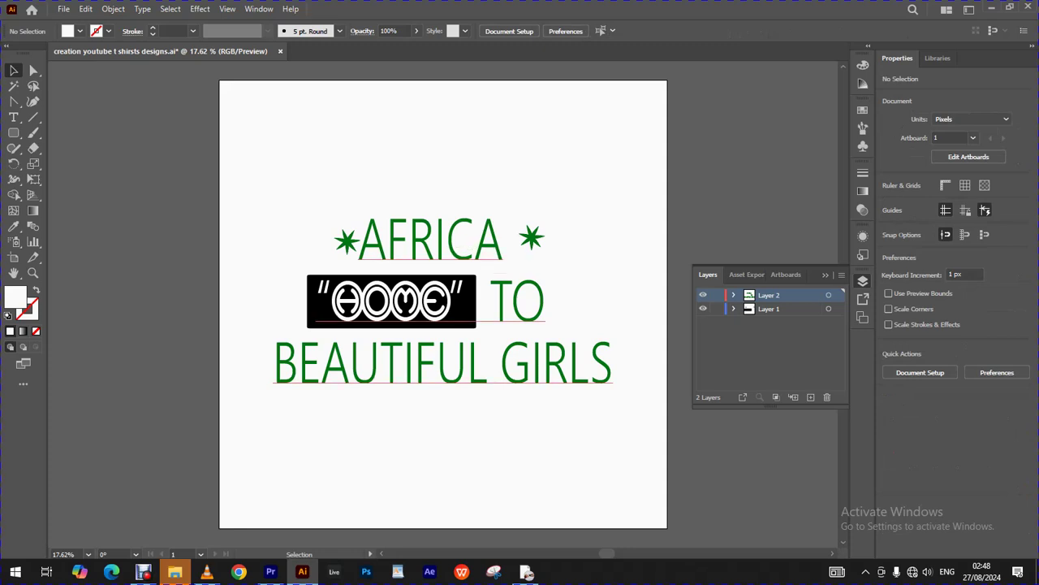
{"action": "key", "text": "ctrl+a"}
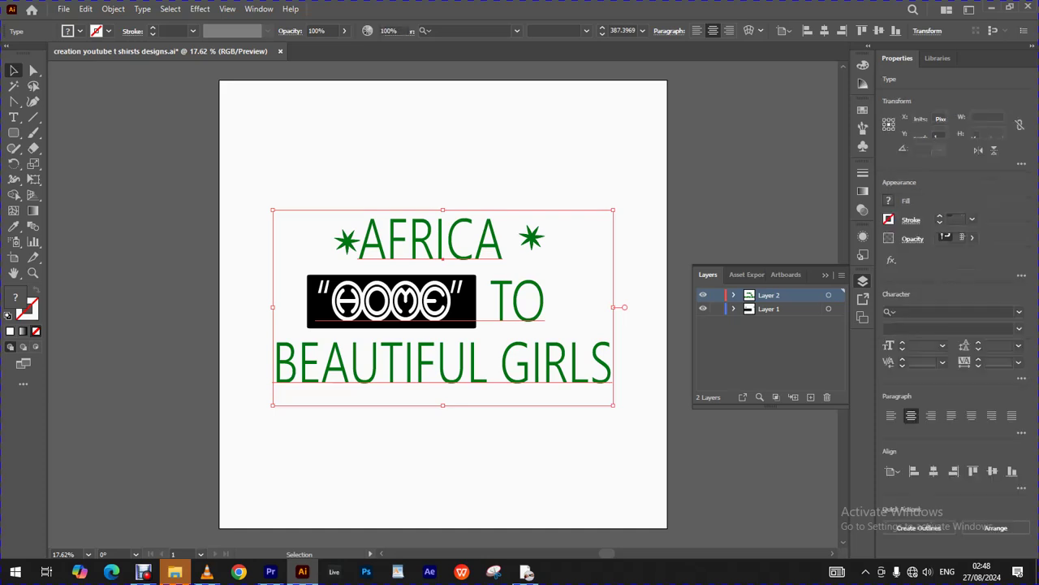
{"action": "key", "text": "ctrl+shift+a"}
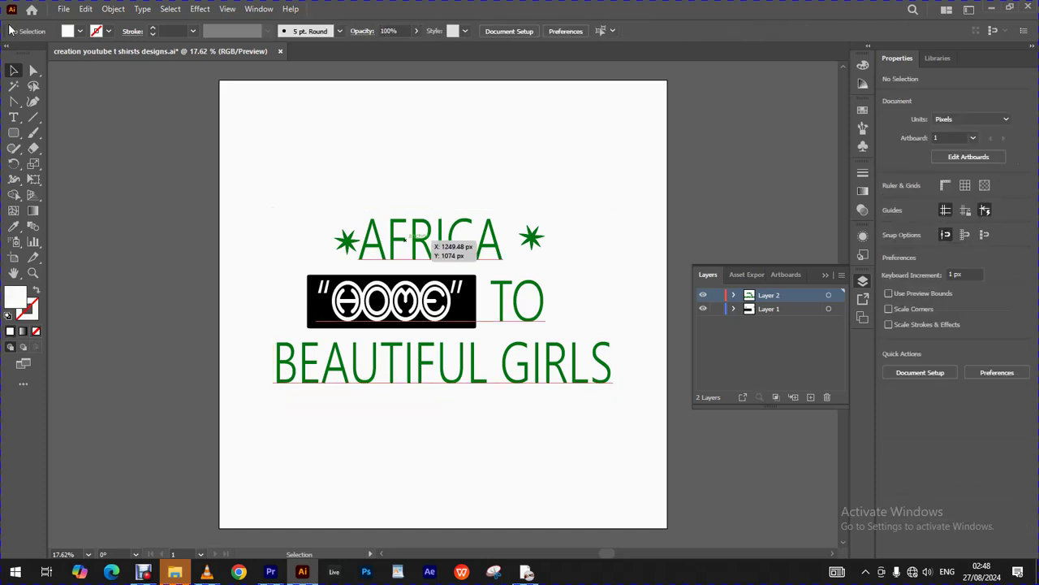
Export the design as a PNG named AFRICA HOME OF BEAUTIFUL GIRLS 3 into the YOUTUBE TSHIRTS folder with the default PNG options
{"action": "left_click", "coordinate": [64, 11]}
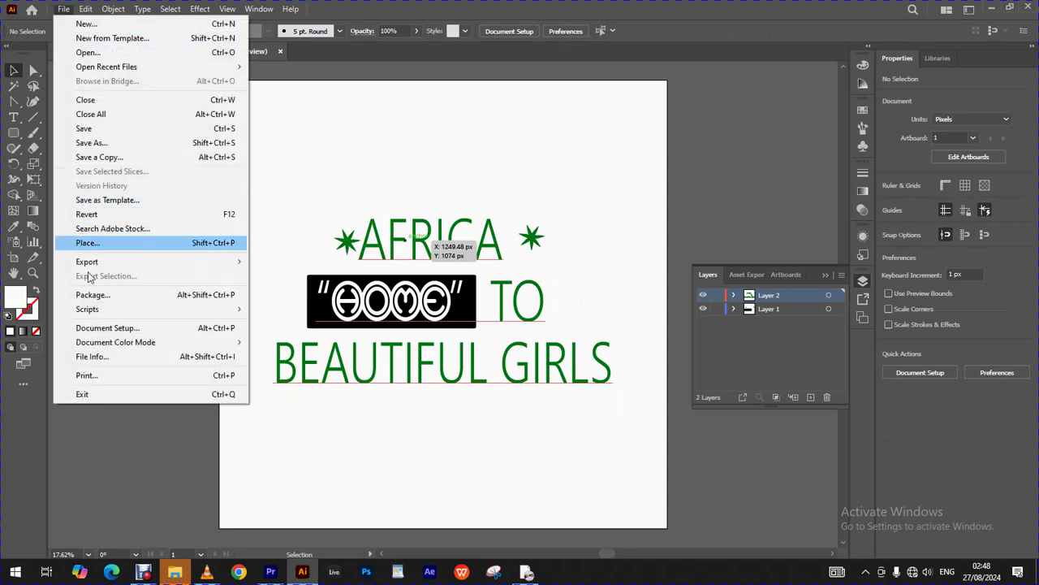
{"action": "mouse_move", "coordinate": [101, 263]}
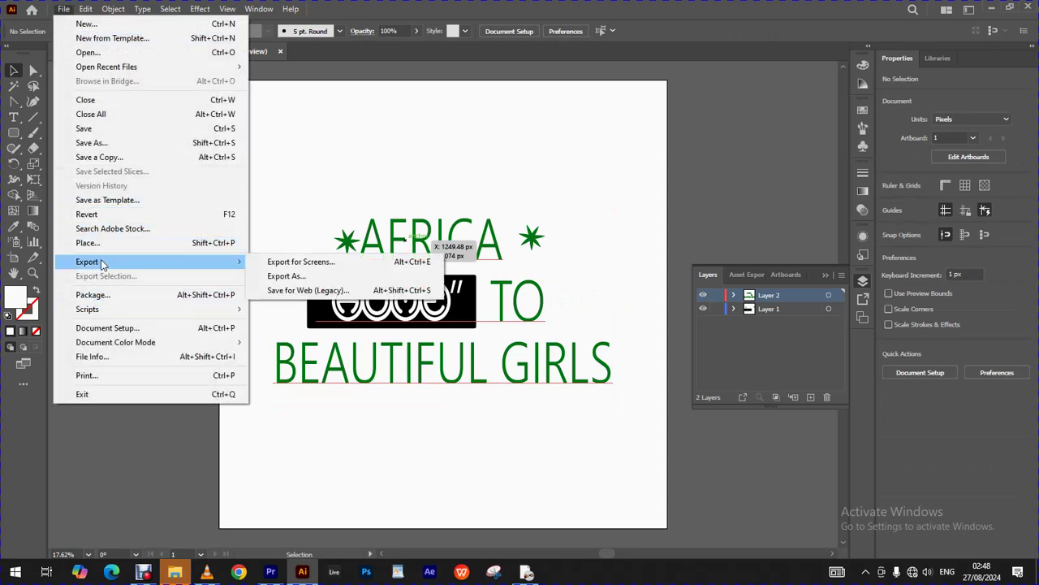
{"action": "left_click", "coordinate": [292, 279]}
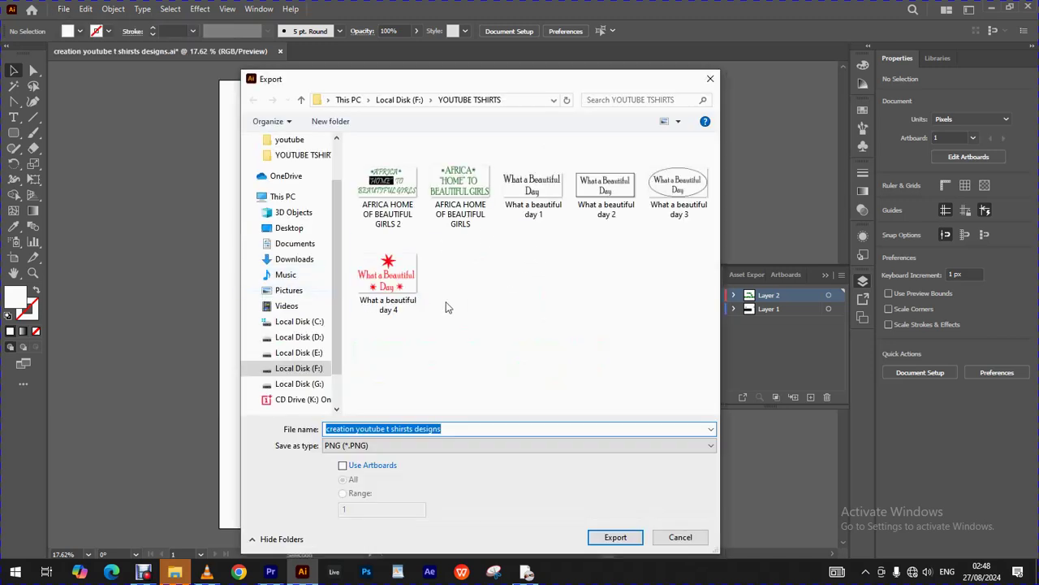
{"action": "left_click", "coordinate": [389, 280]}
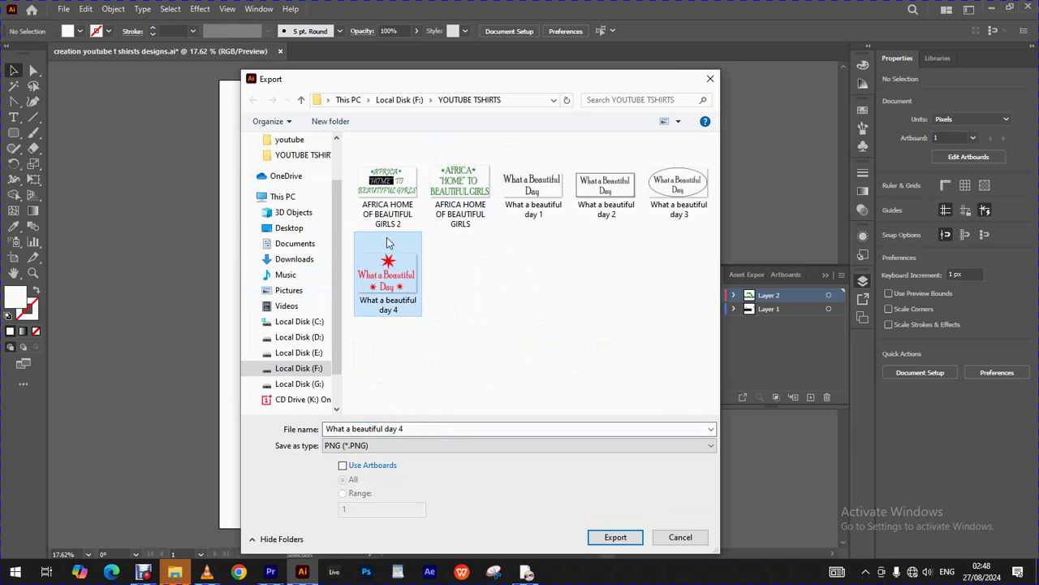
{"action": "scroll", "coordinate": [389, 236], "scroll_direction": "down", "scroll_amount": 1}
{"action": "left_click", "coordinate": [394, 171]}
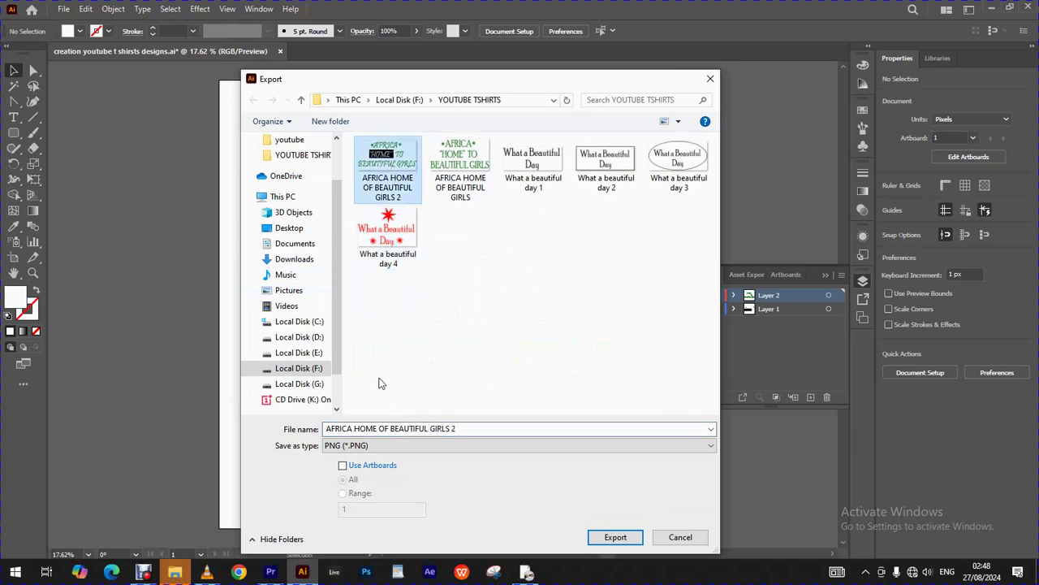
{"action": "left_click", "coordinate": [467, 428]}
{"action": "left_click", "coordinate": [465, 428]}
{"action": "key", "text": "BackSpace"}
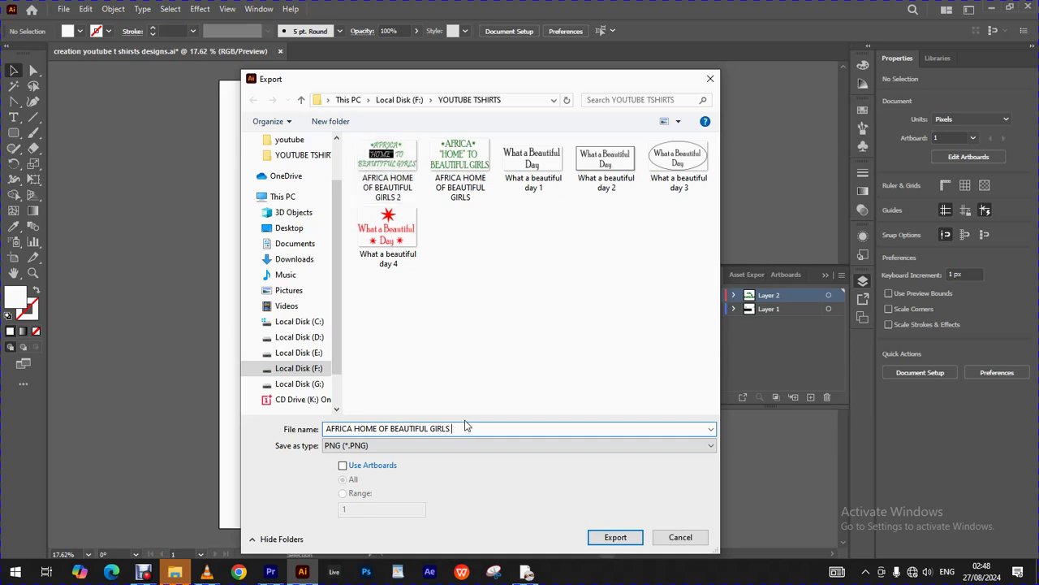
{"action": "type", "text": "3"}
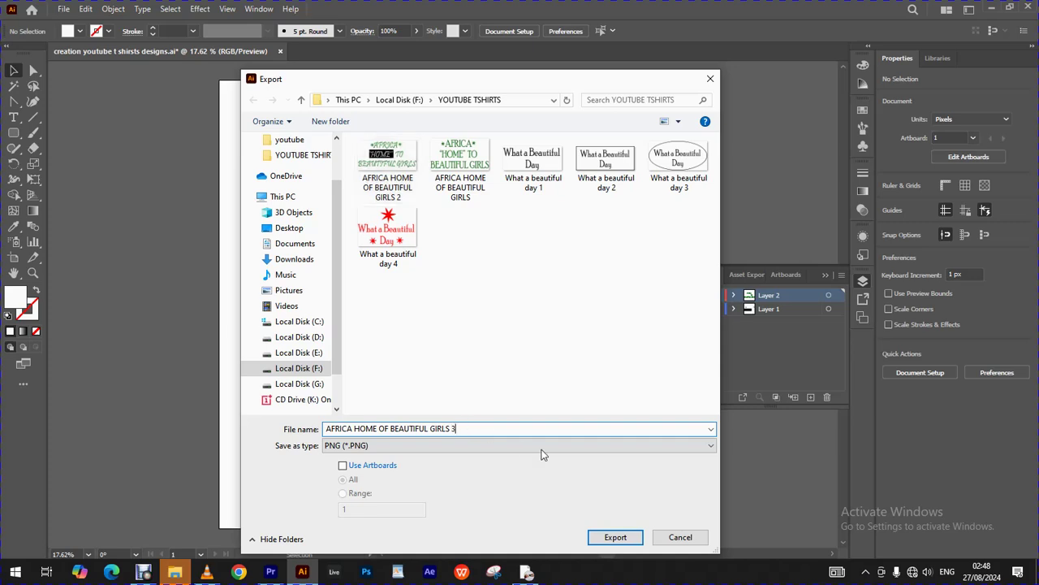
{"action": "left_click", "coordinate": [611, 536]}
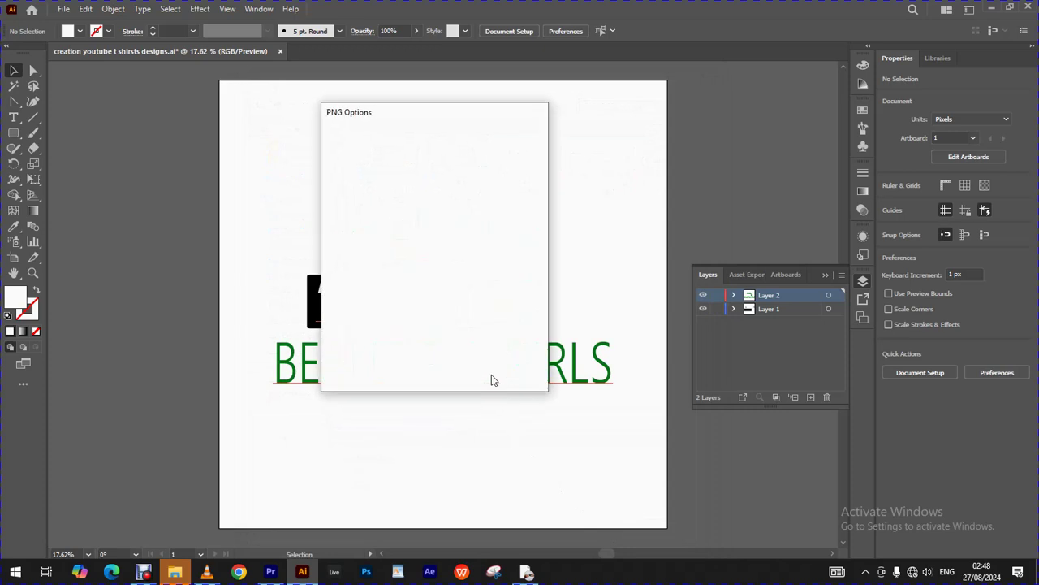
{"action": "left_click", "coordinate": [446, 363]}
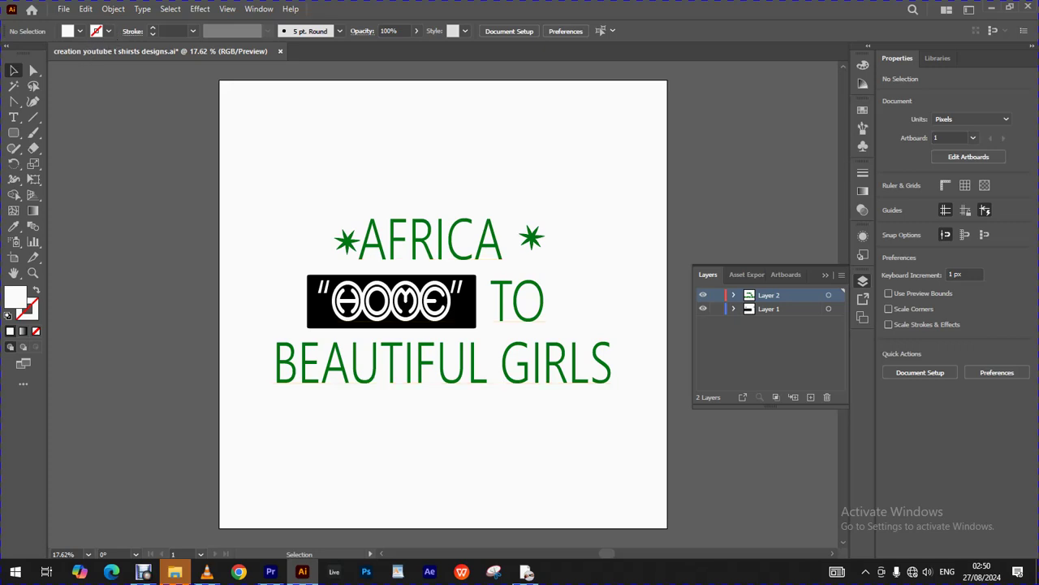
{"action": "key", "text": "a"}
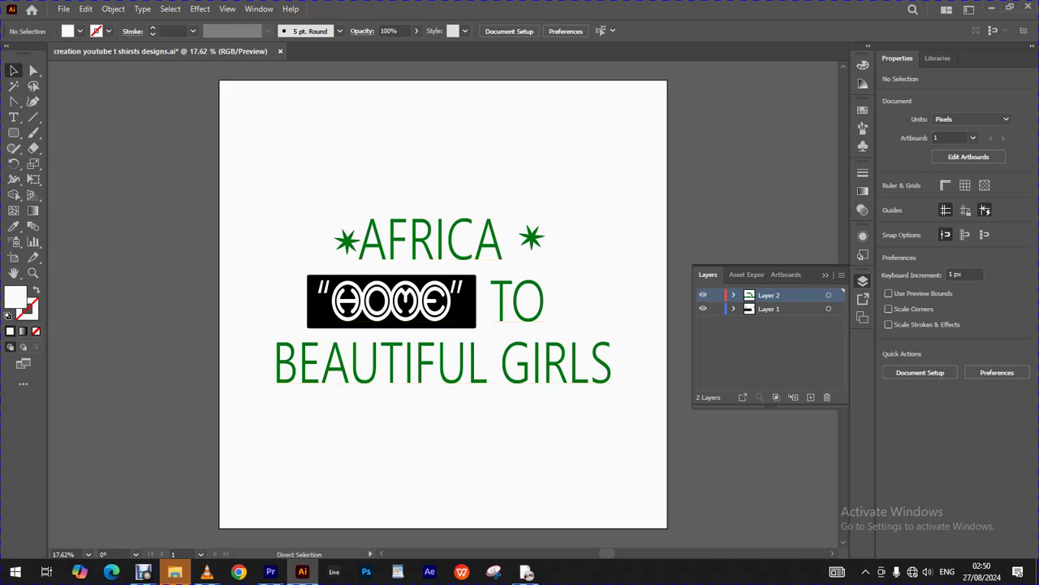